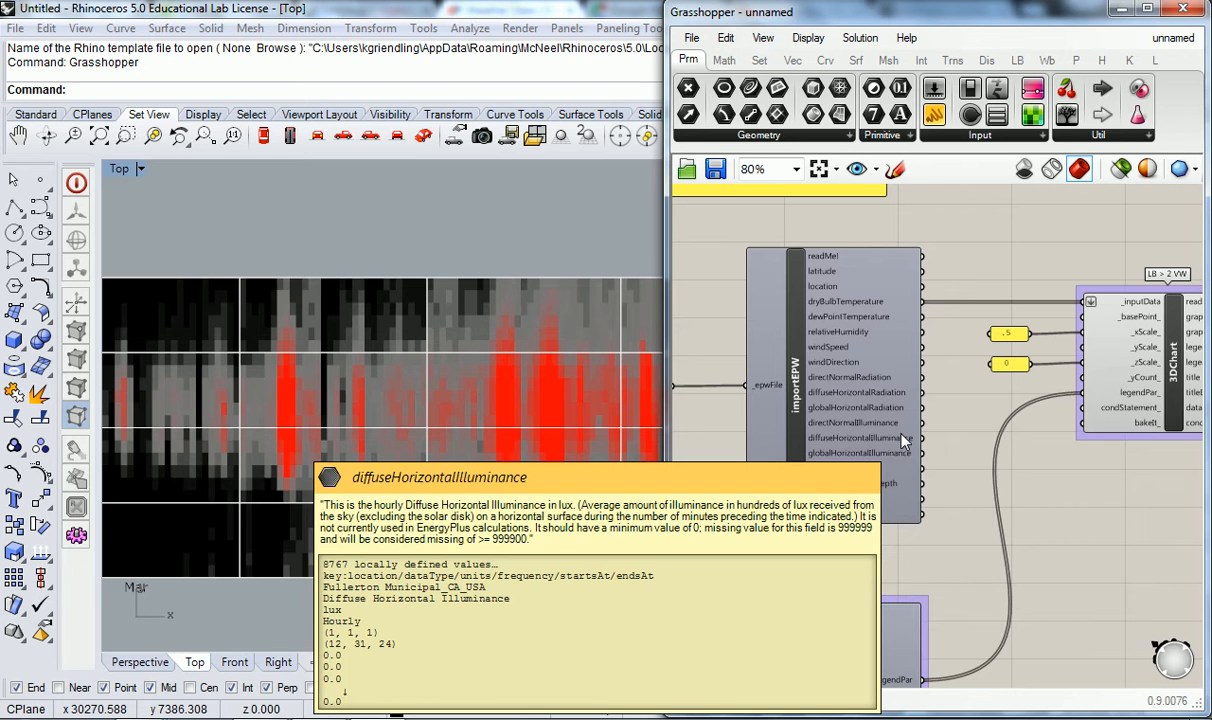
- Start saving the unnamed weather chart definition to choose its folder and file name
scroll(965, 209, "down", 2)
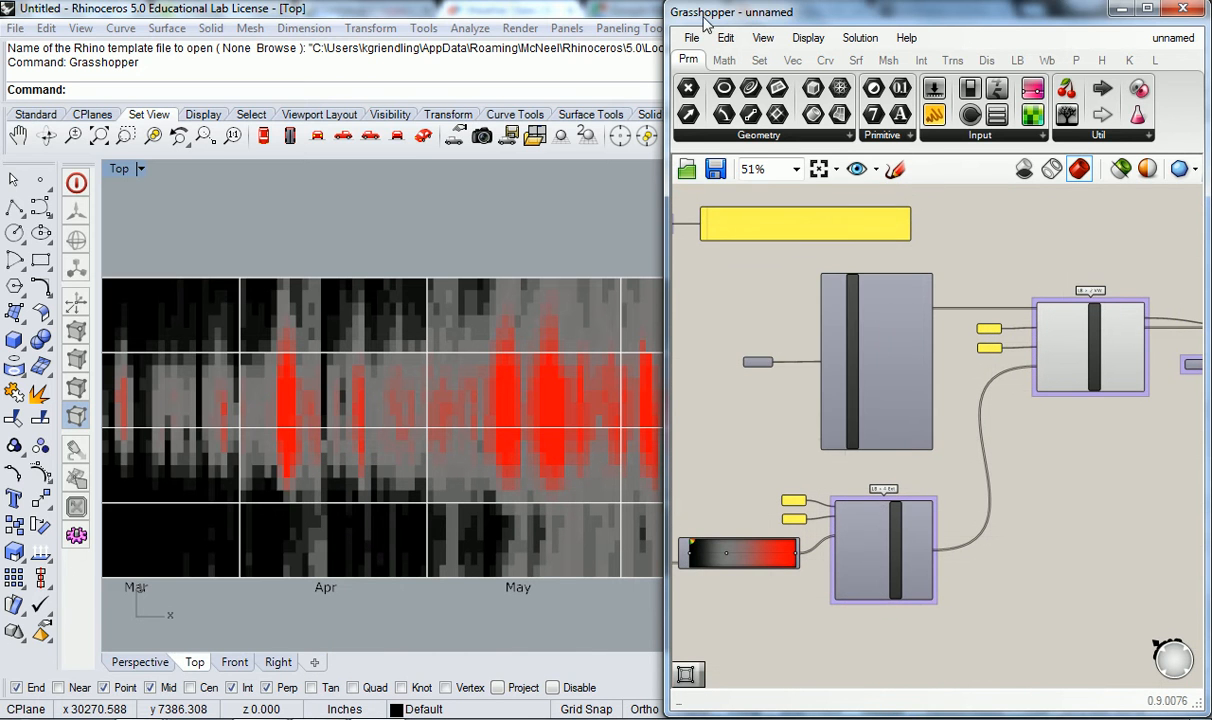
left_click(691, 37)
left_click(750, 140)
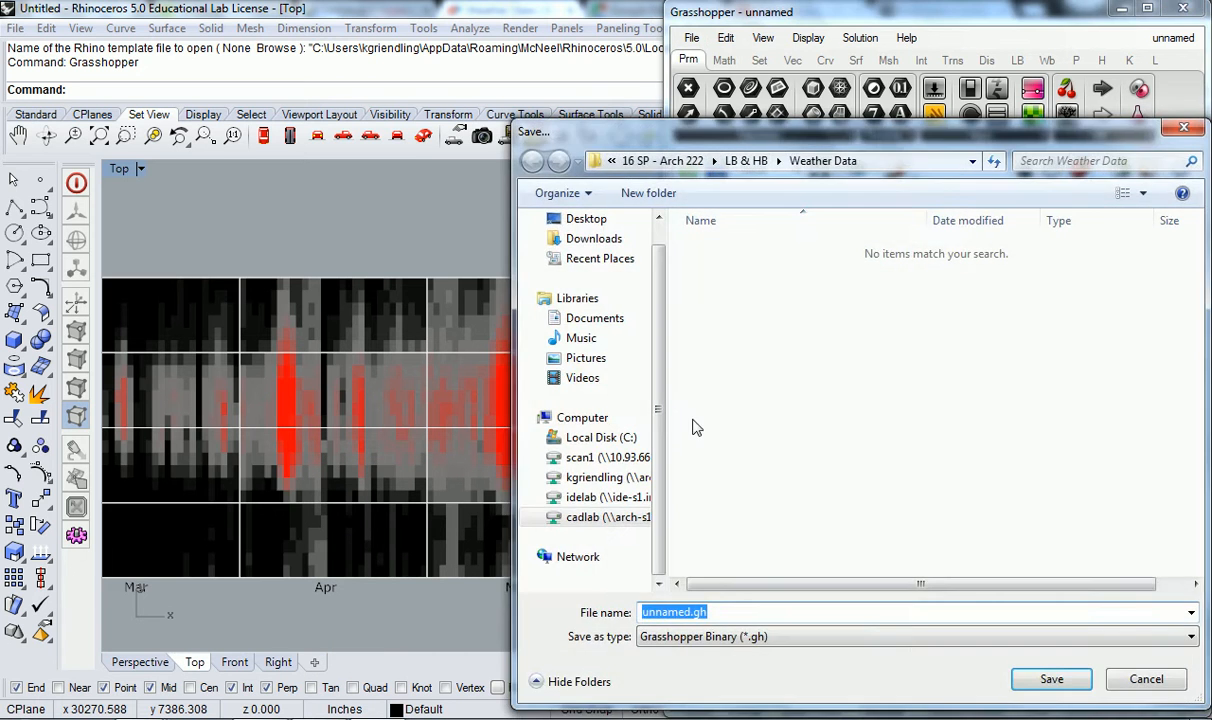
left_click(605, 477)
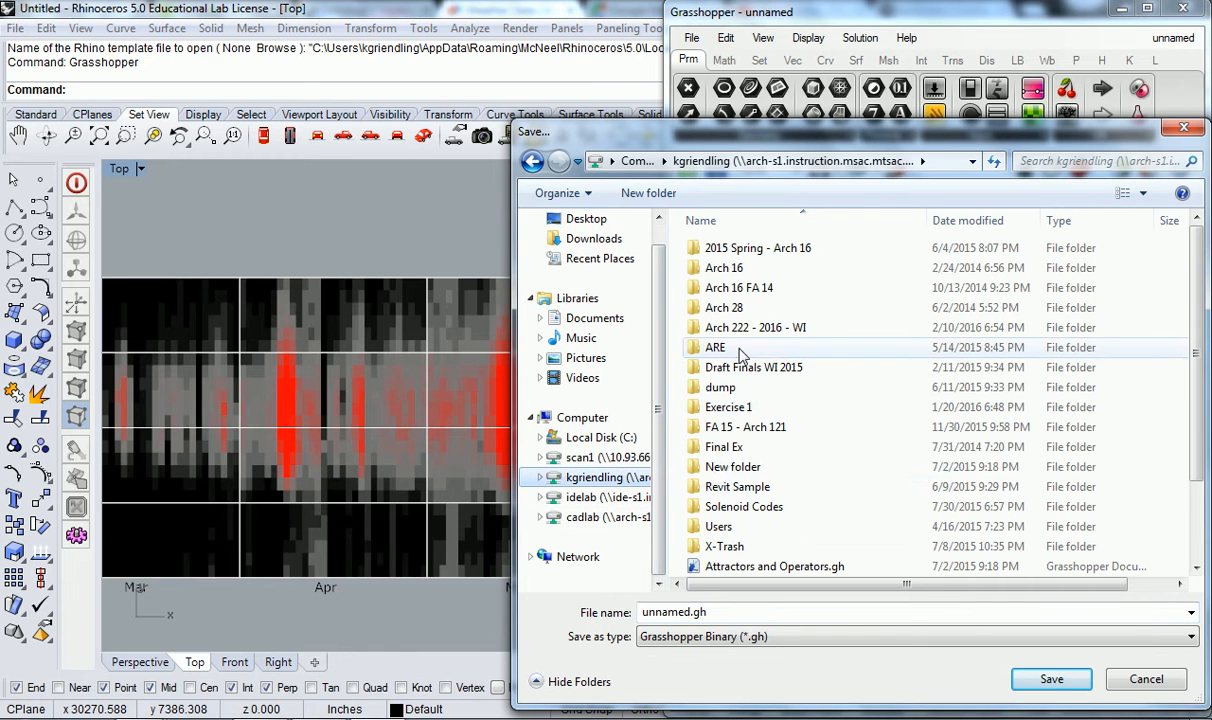
double_click(752, 327)
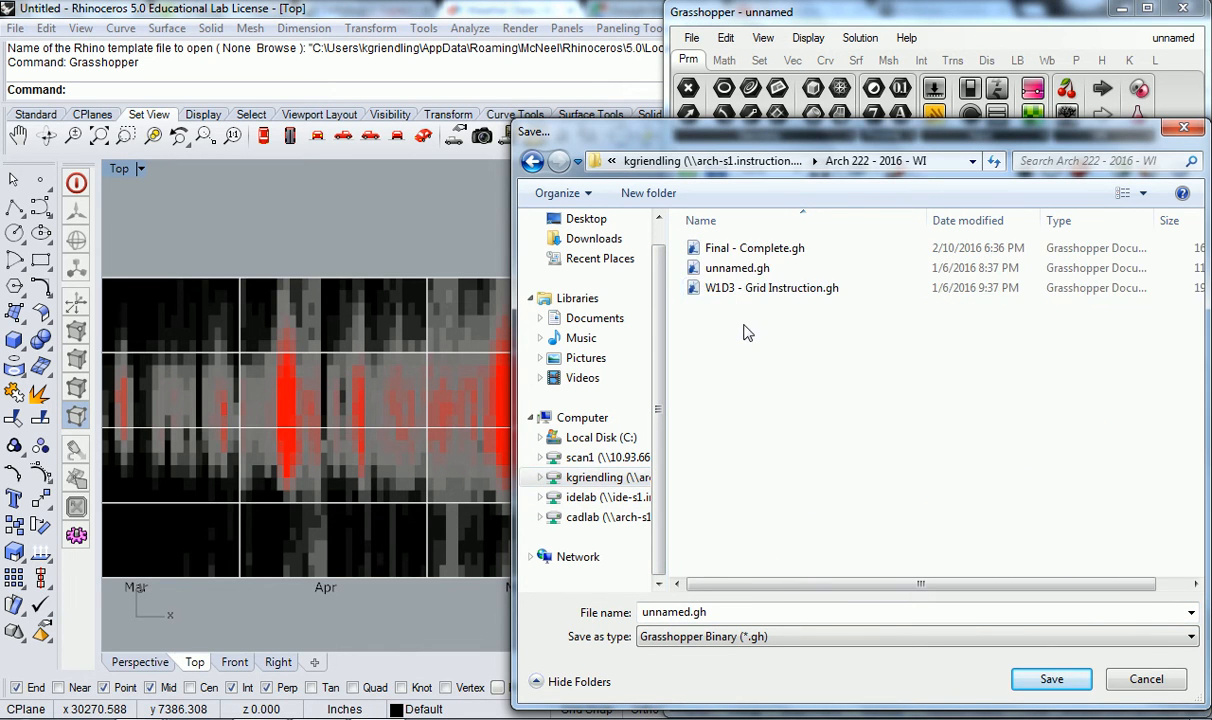
left_click(705, 160)
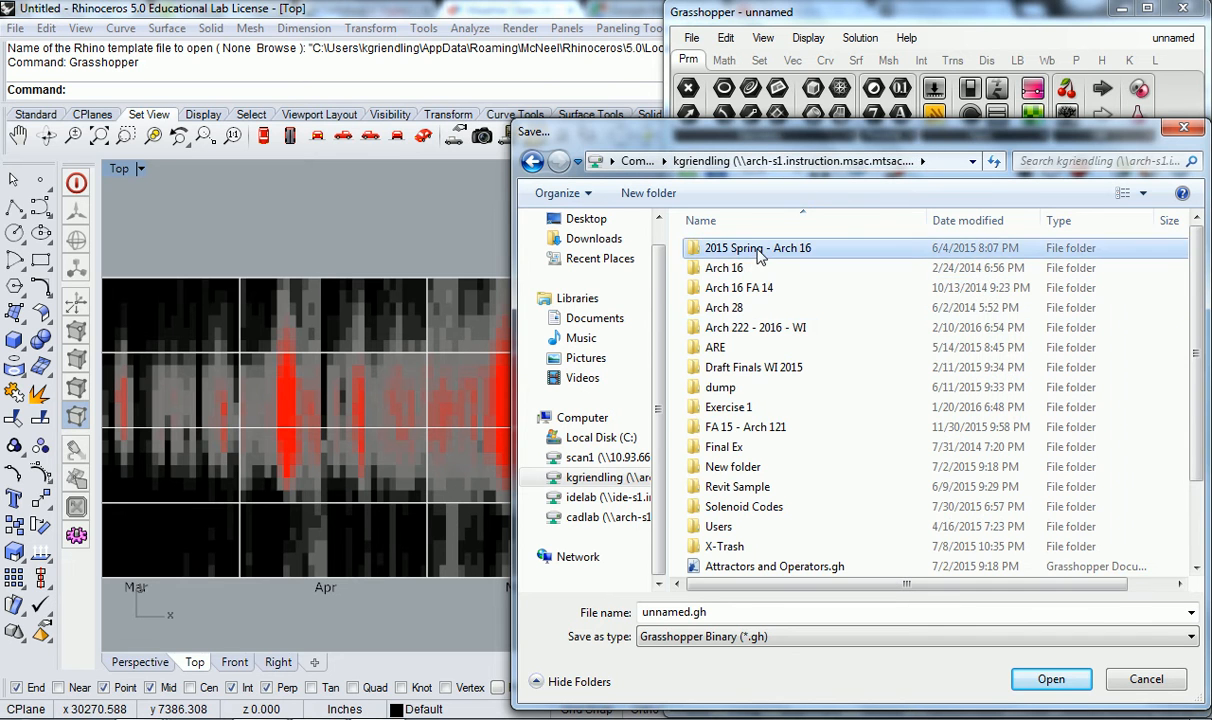
double_click(745, 248)
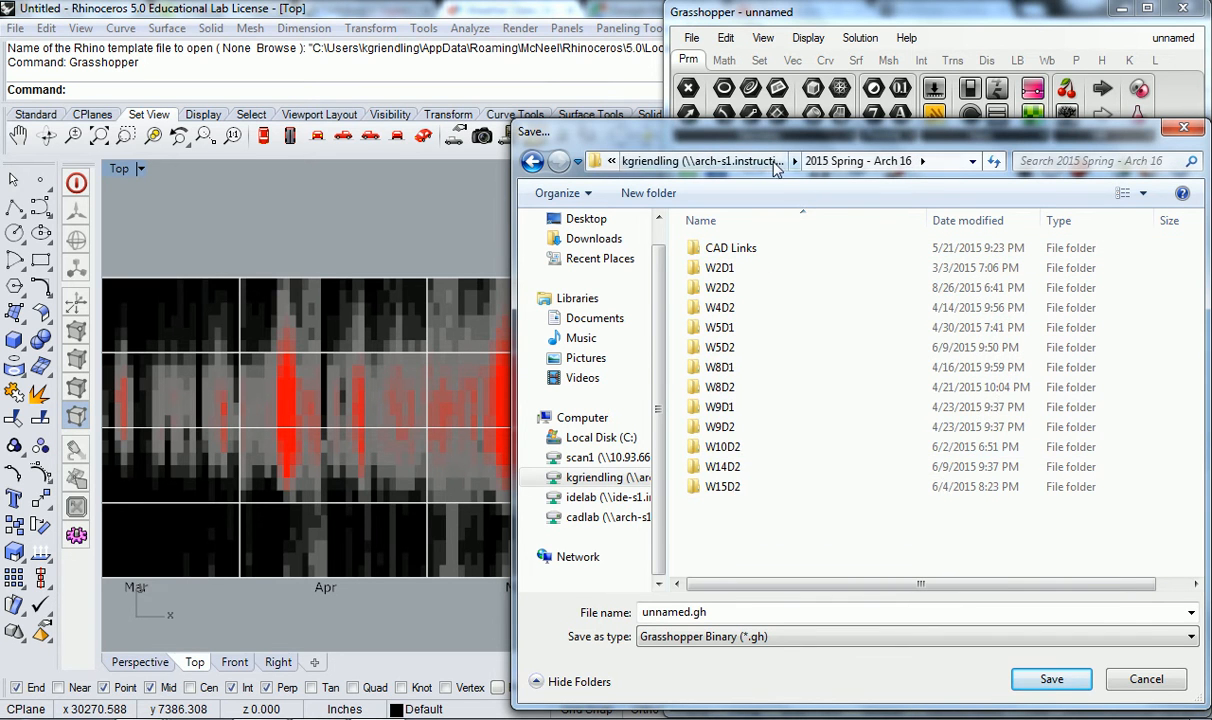
left_click(660, 160)
scroll(742, 265, "down", 2)
scroll(740, 390, "up", 2)
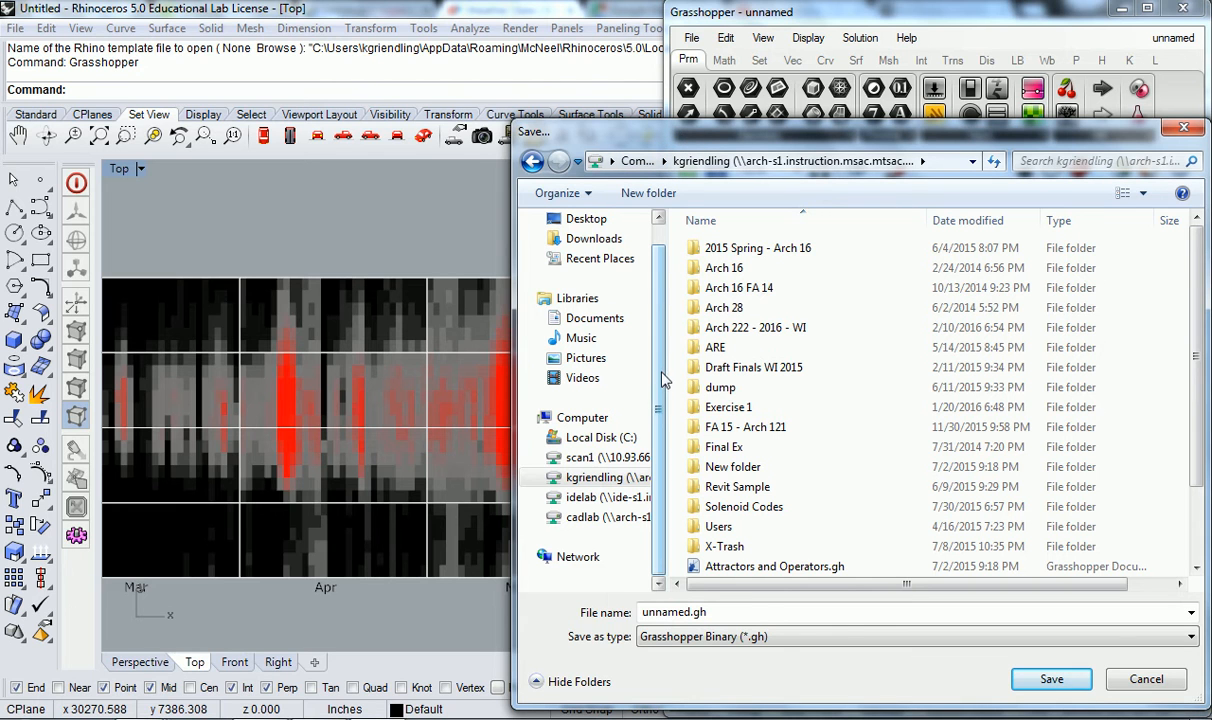
- Browse from the cadlab network drive to the instructor's 16 SP - Arch 222 folder and its Definitions subfolder as save location
left_click(600, 517)
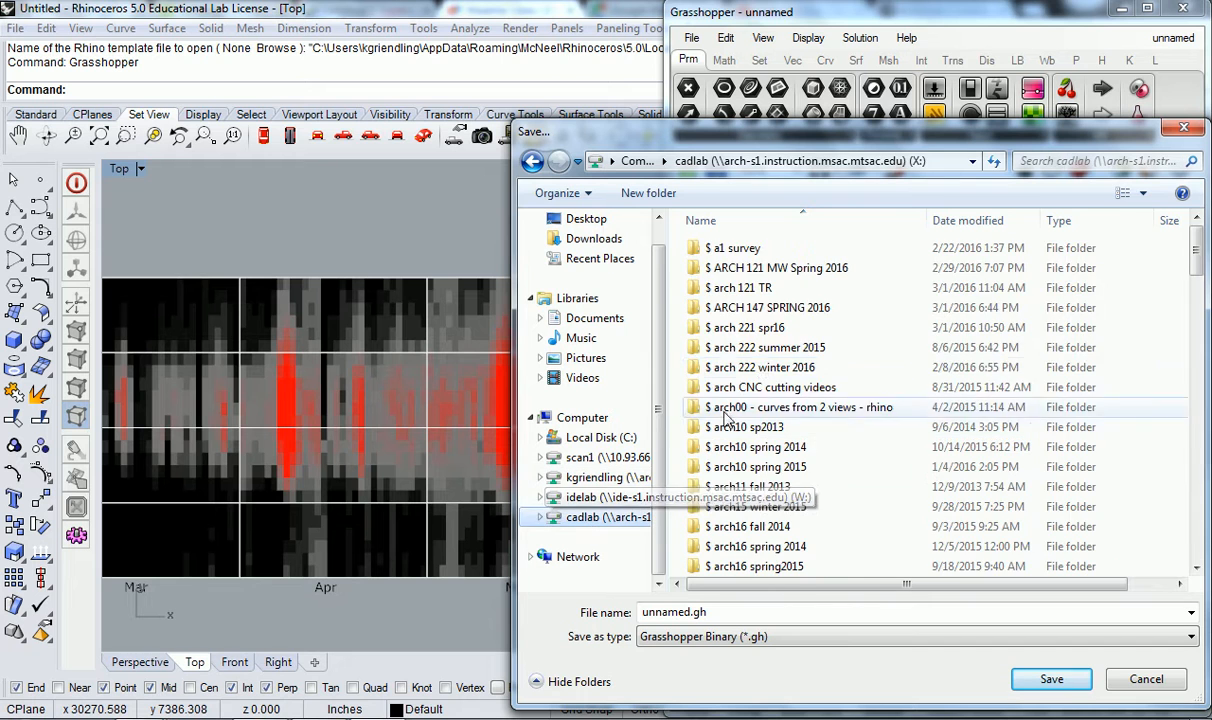
scroll(740, 413, "down", 15)
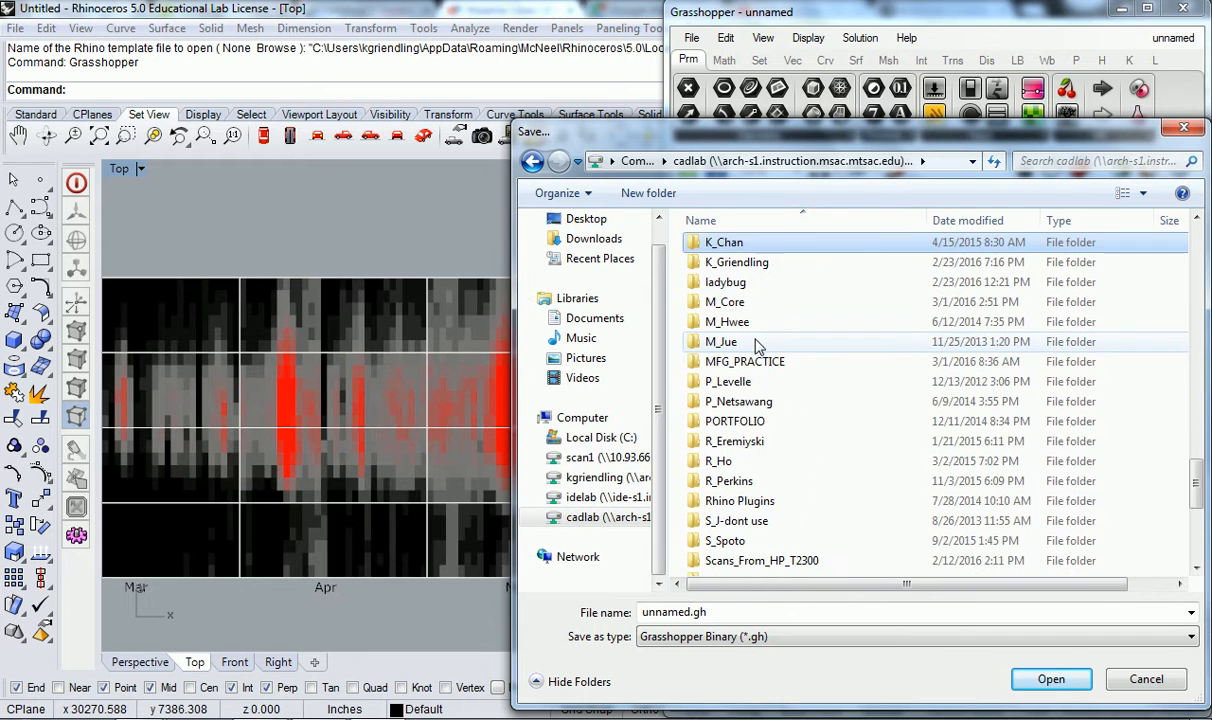
double_click(724, 262)
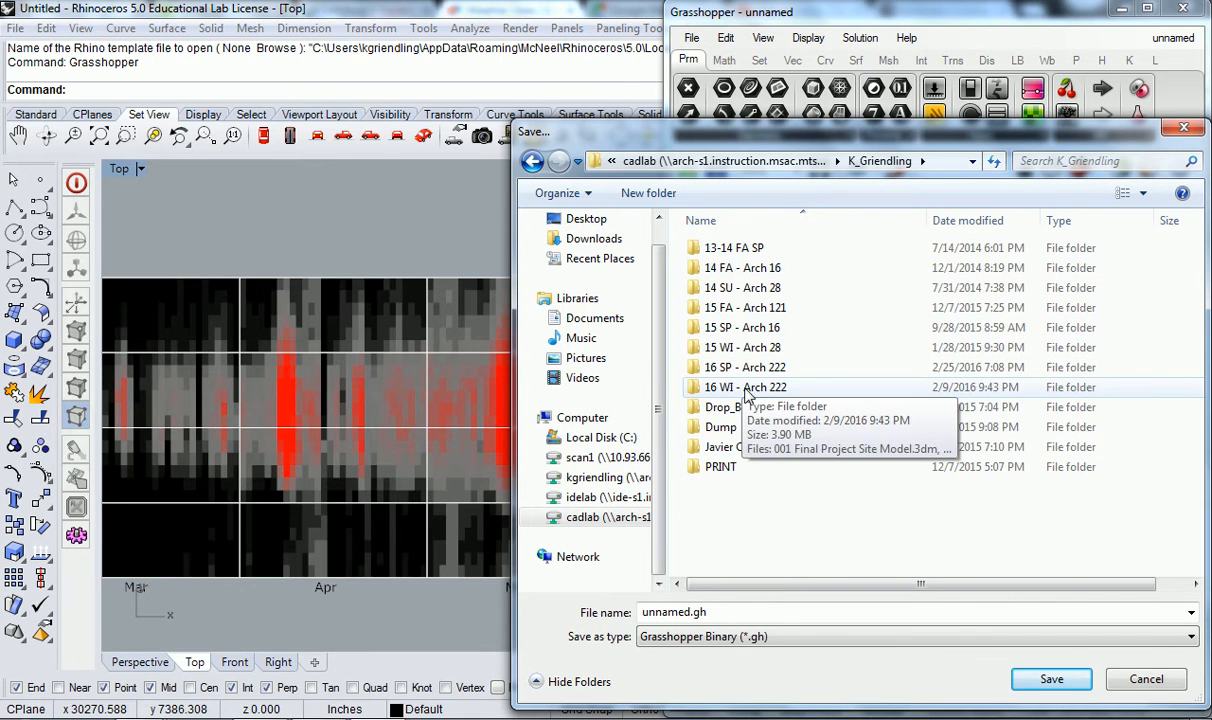
double_click(740, 367)
double_click(725, 248)
- Save the definition under the file name 3d Graph - Weather Data.gh
left_click(716, 613)
left_click_drag(692, 612, 625, 608)
type("3d Graph - W")
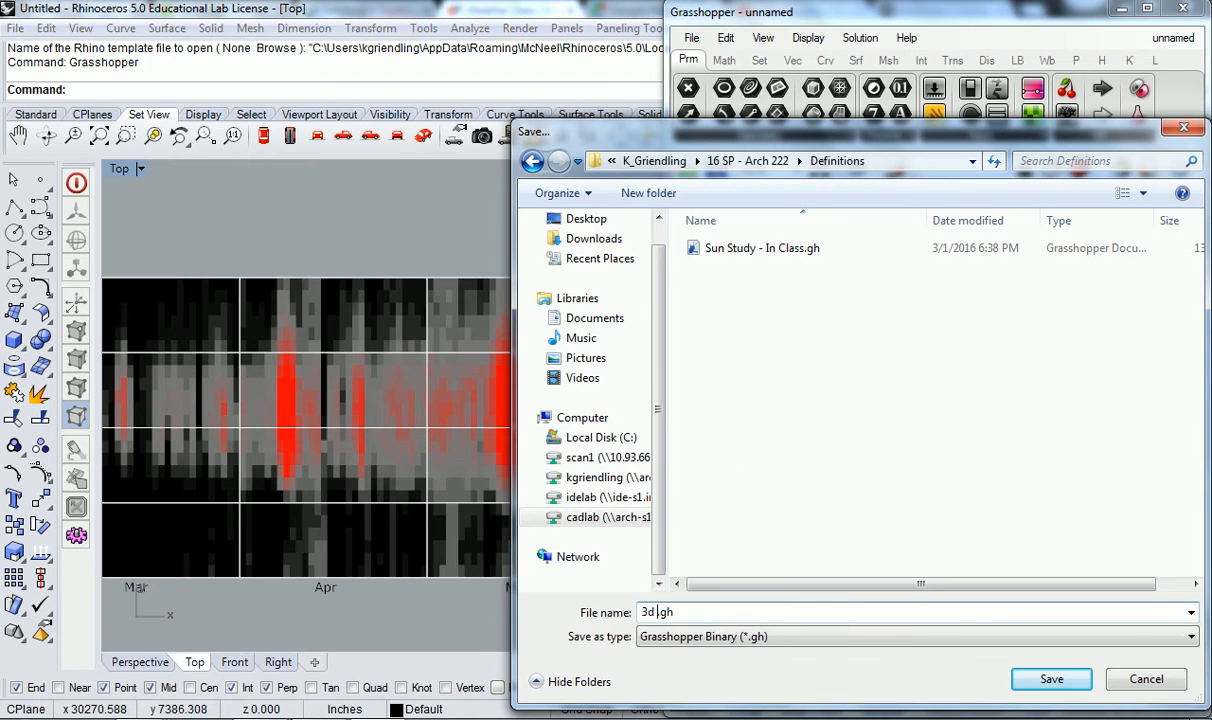
type("eather Data")
left_click(1048, 679)
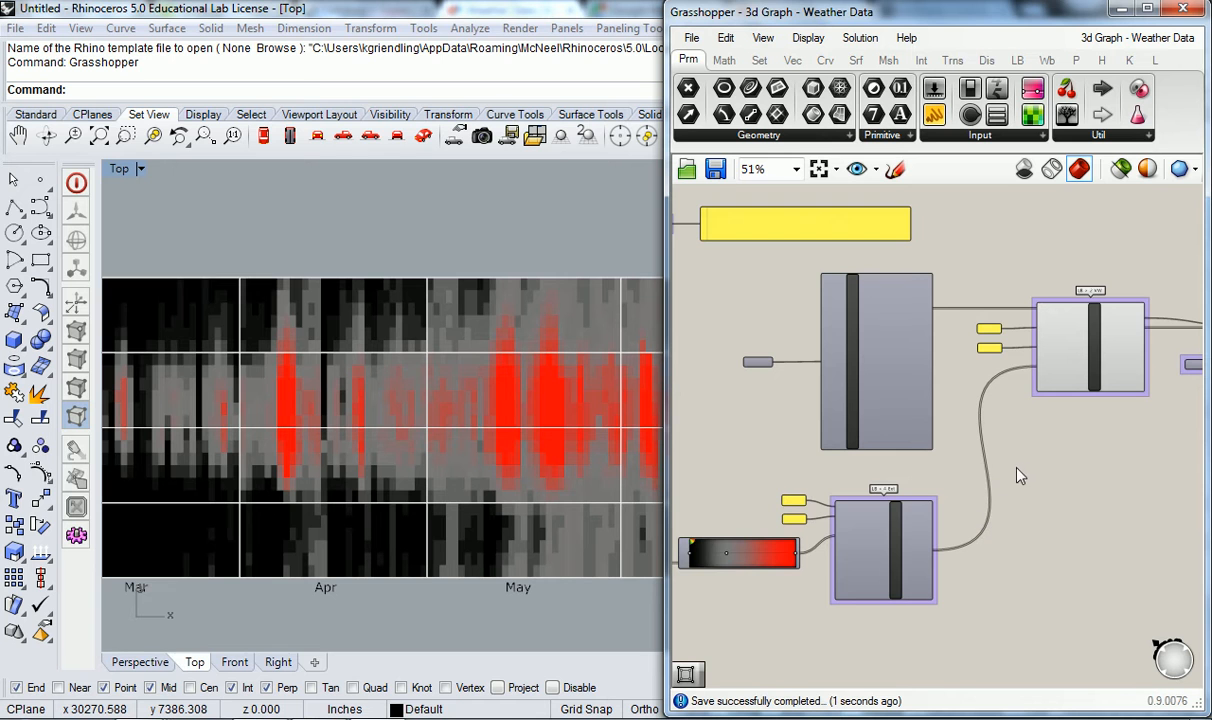
- Delete all components from the weather chart definition's canvas
scroll(1040, 453, "down", 5)
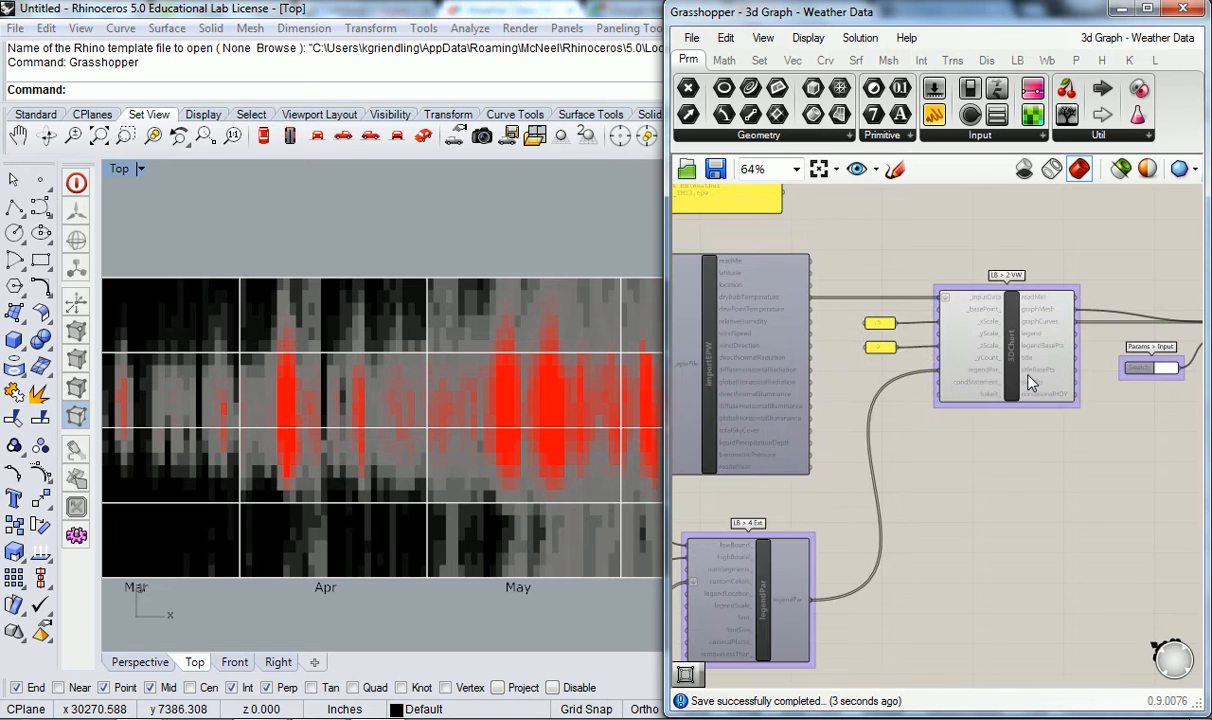
left_click_drag(1085, 500, 800, 243)
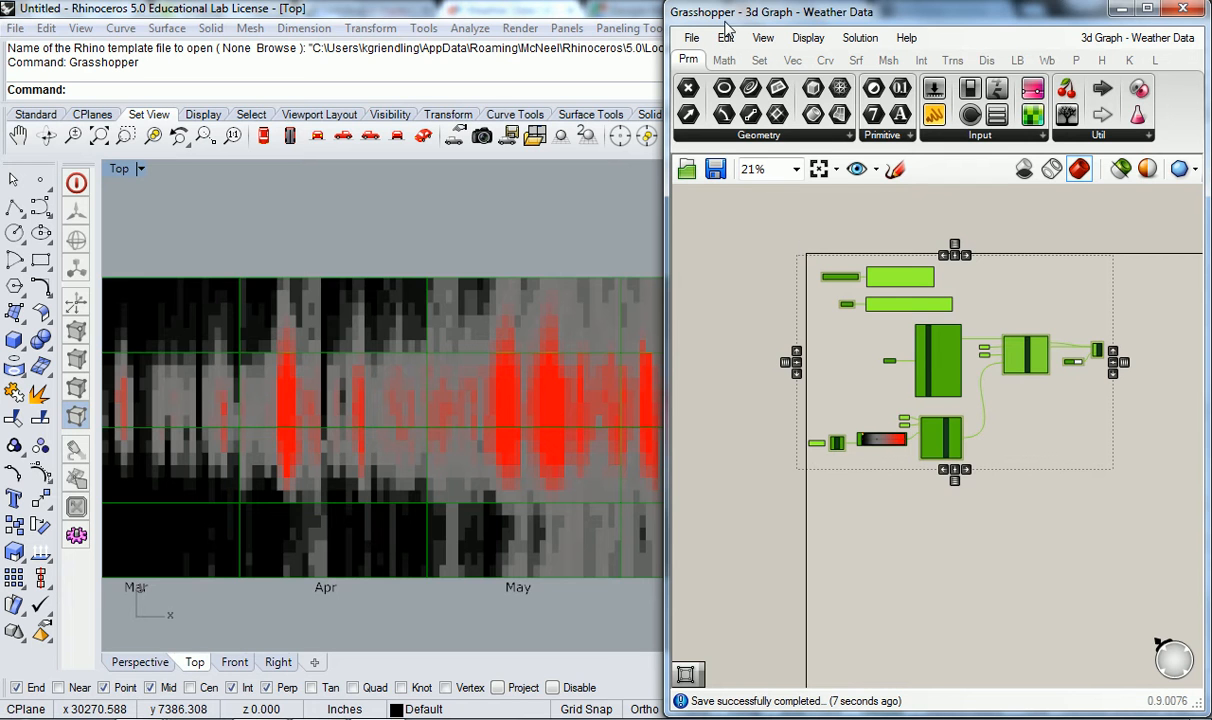
key("Delete")
- Save a copy of the definition as Sun Path Diagram.gh in the Definitions folder
left_click(690, 40)
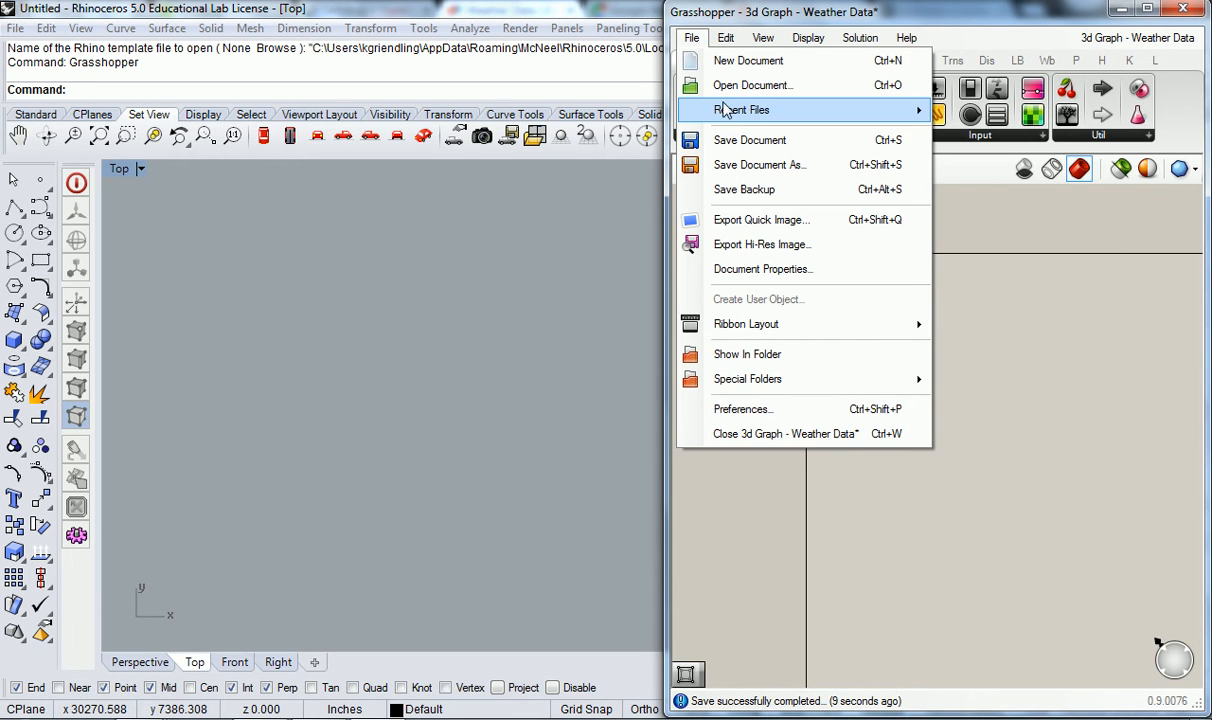
left_click(748, 165)
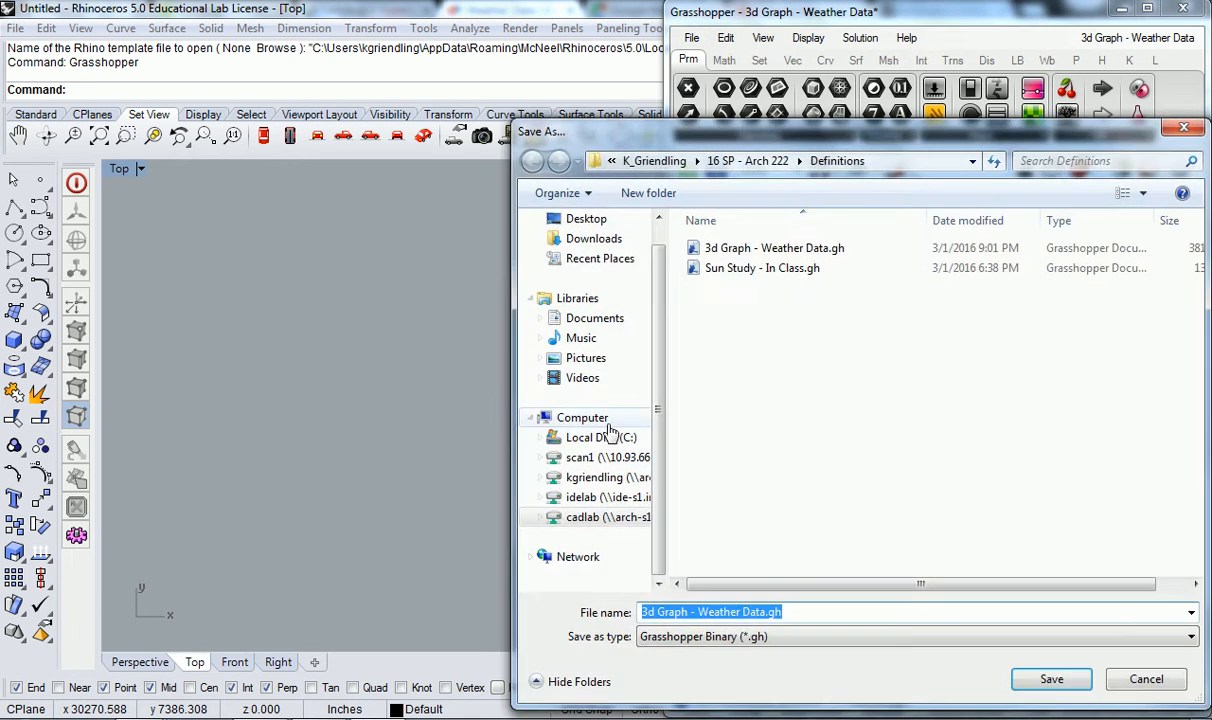
left_click(745, 612)
left_click_drag(766, 612, 638, 619)
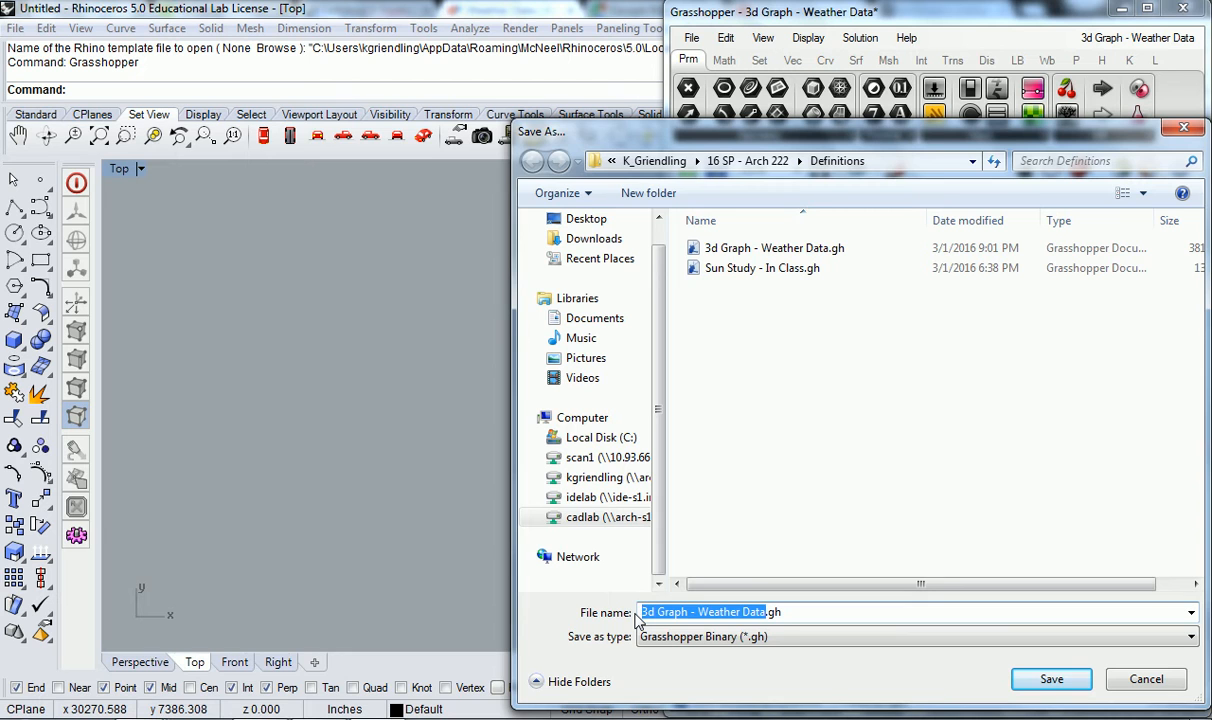
type("Sun Path Diagram")
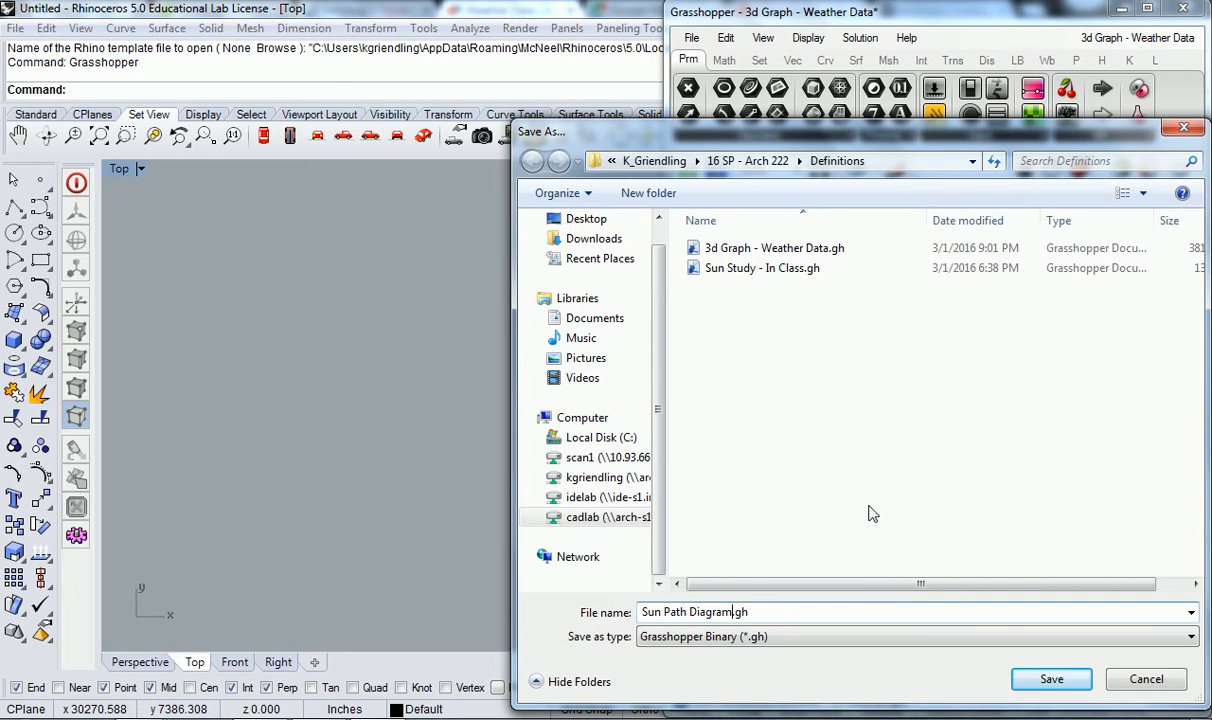
left_click(1032, 682)
- Undo the deletion of all the components on the canvas
scroll(829, 268, "up", 5)
right_click_drag(830, 276, 873, 295)
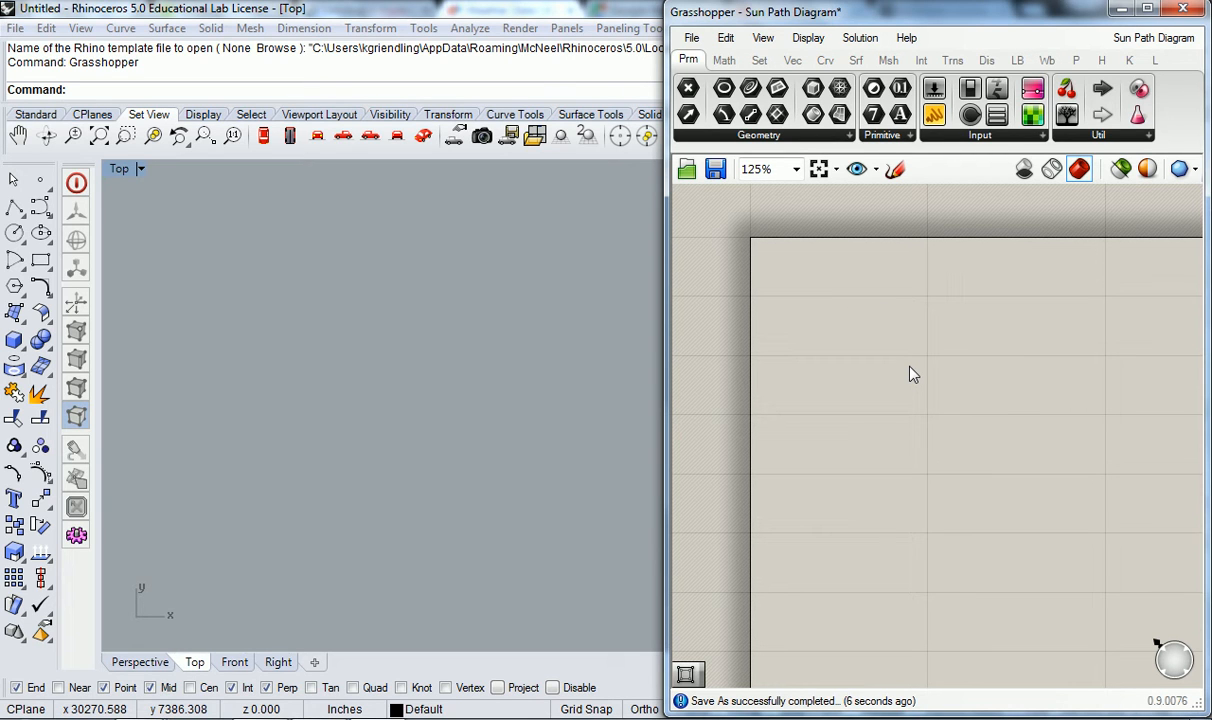
scroll(850, 330, "down", 5)
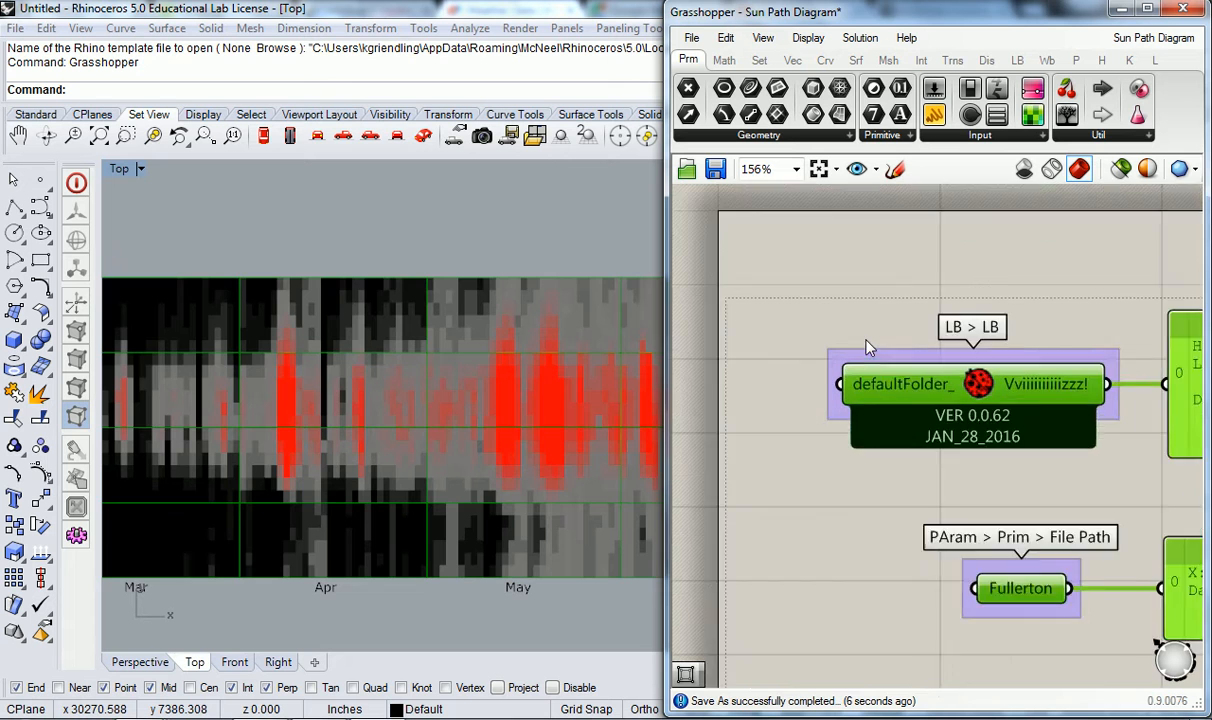
left_click(946, 425)
- Delete the Ladybug start-up component and the upper File Path parameter together with their two yellow panels
scroll(935, 427, "up", 5)
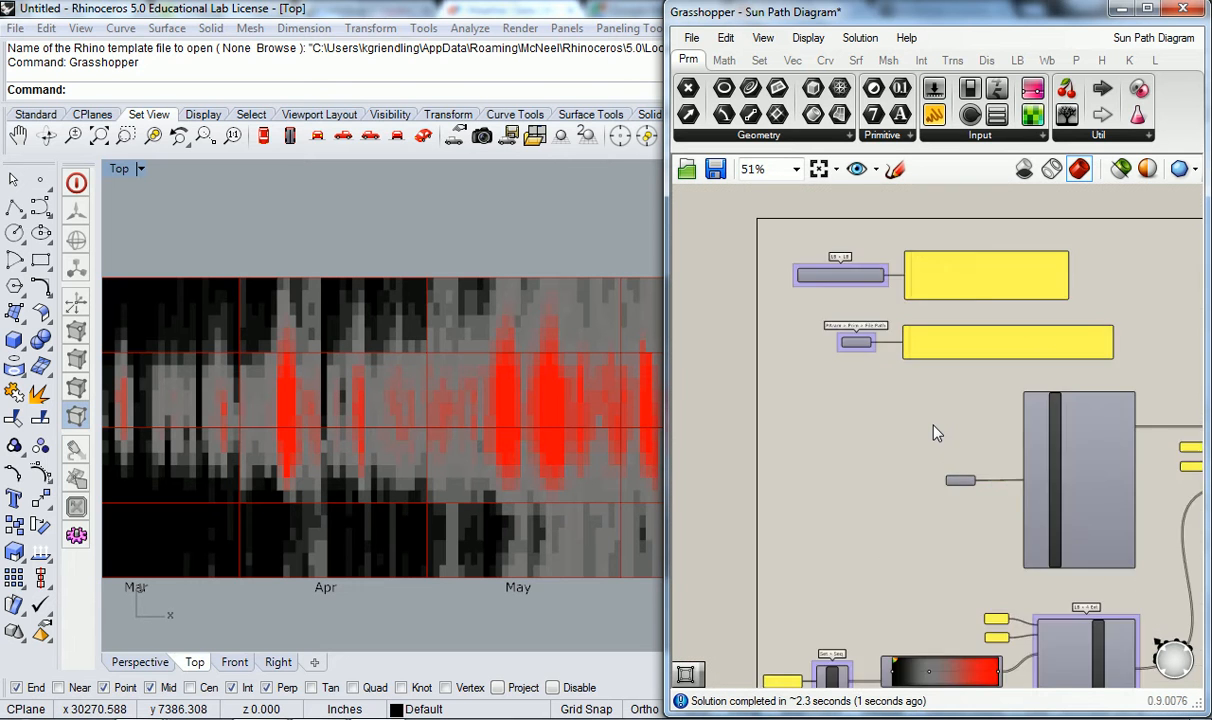
scroll(915, 454, "down", 4)
scroll(884, 457, "up", 2)
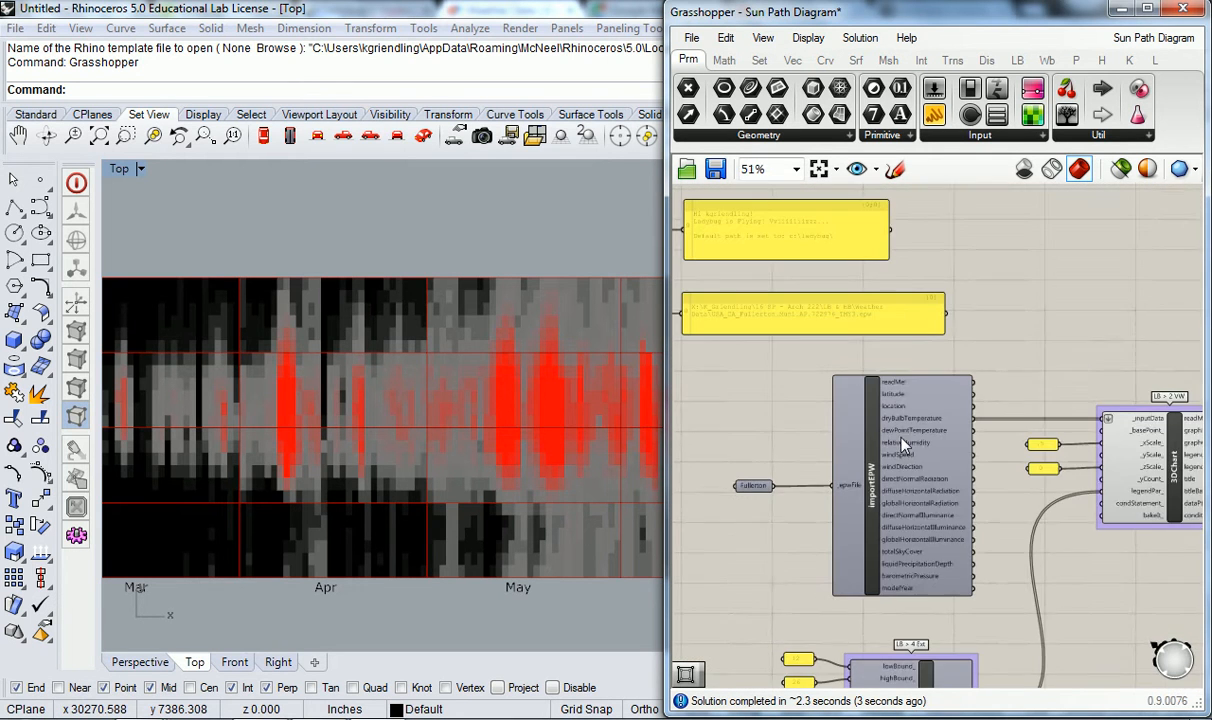
scroll(853, 414, "down", 4)
left_click_drag(933, 241, 750, 397)
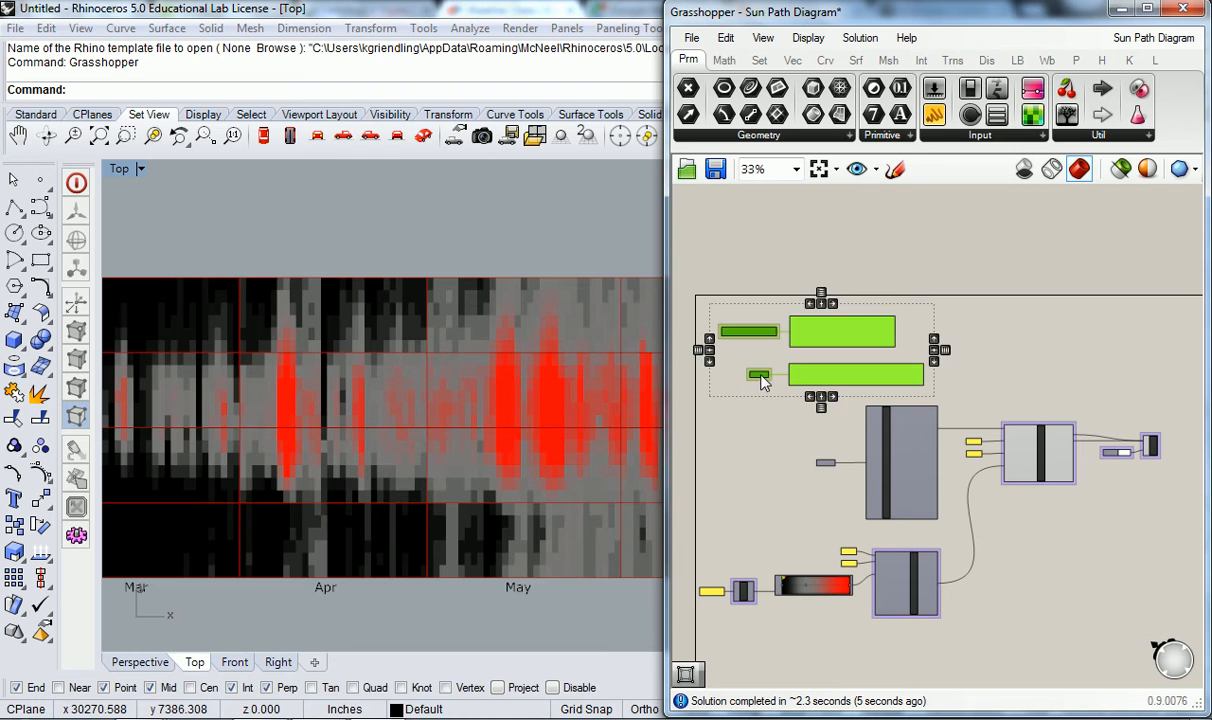
key("Delete")
- Delete the 3DChart group and the legendPar group with their panels and gradient, keeping the importEPW component and its Fullerton path
left_click_drag(1143, 330, 910, 491)
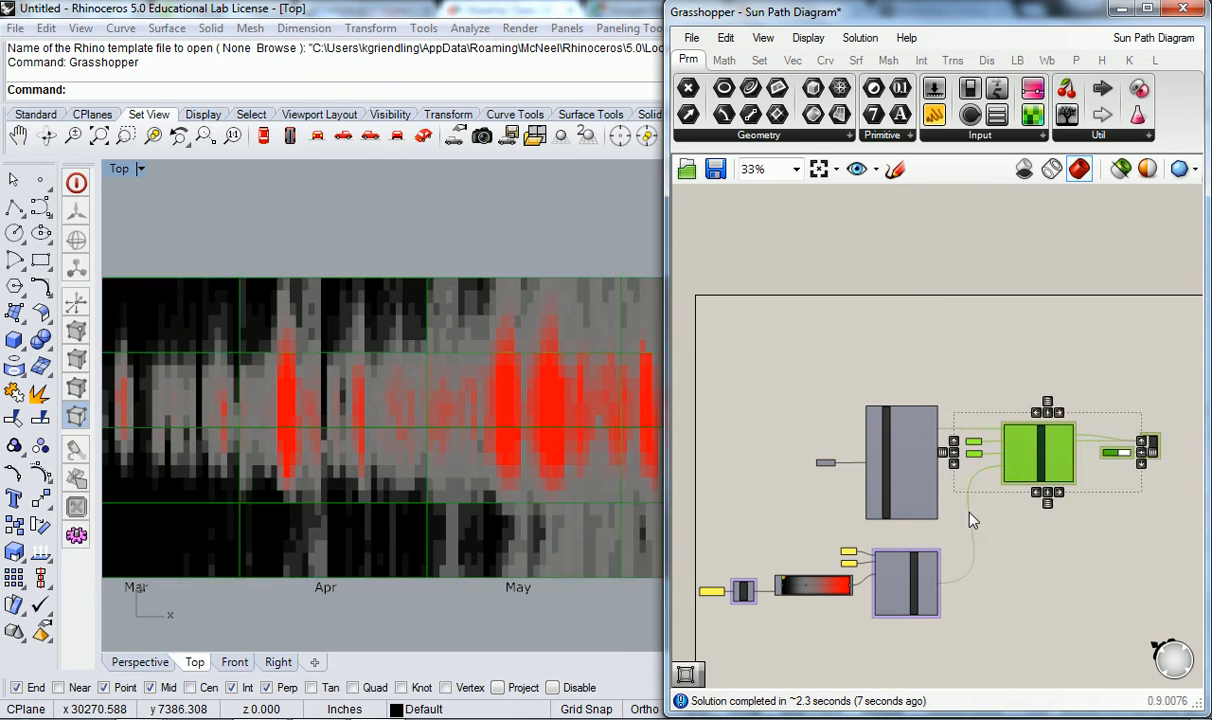
key("Delete")
left_click_drag(968, 533, 688, 625)
- Review the remaining Fullerton file path and importEPW component, and save the Sun Path Diagram definition
scroll(793, 416, "up", 6)
left_click(752, 441)
scroll(755, 442, "down", 5)
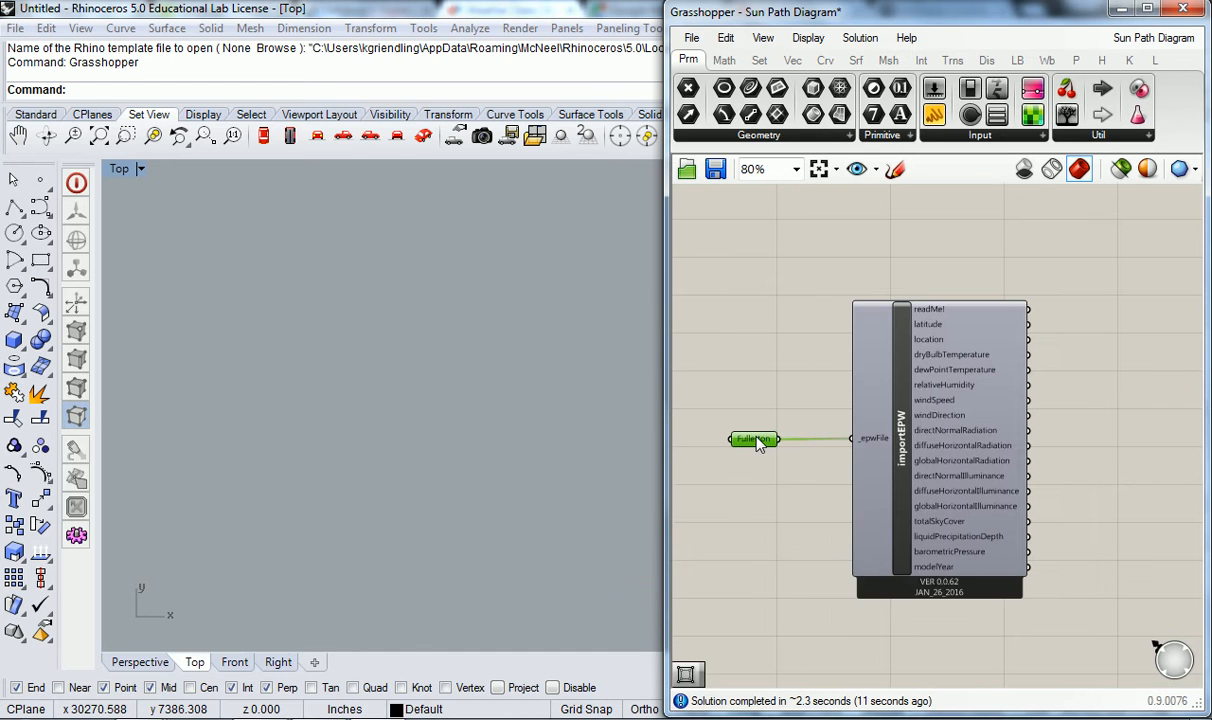
left_click(925, 470)
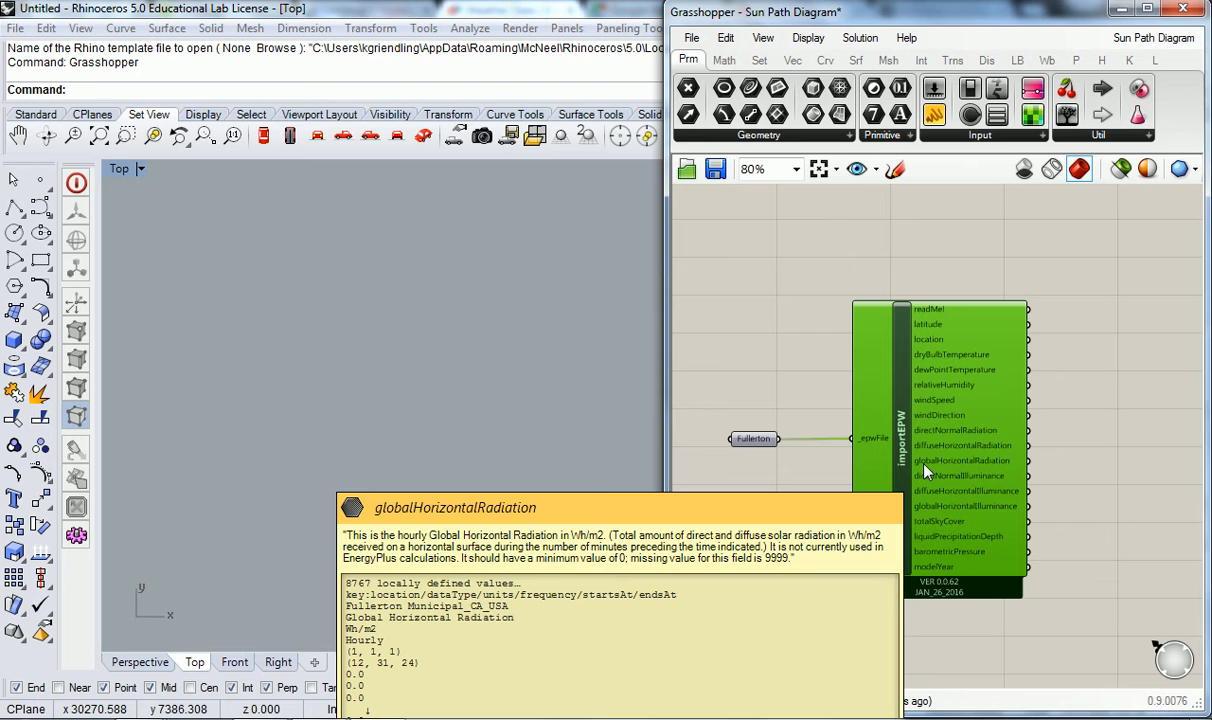
left_click(950, 258)
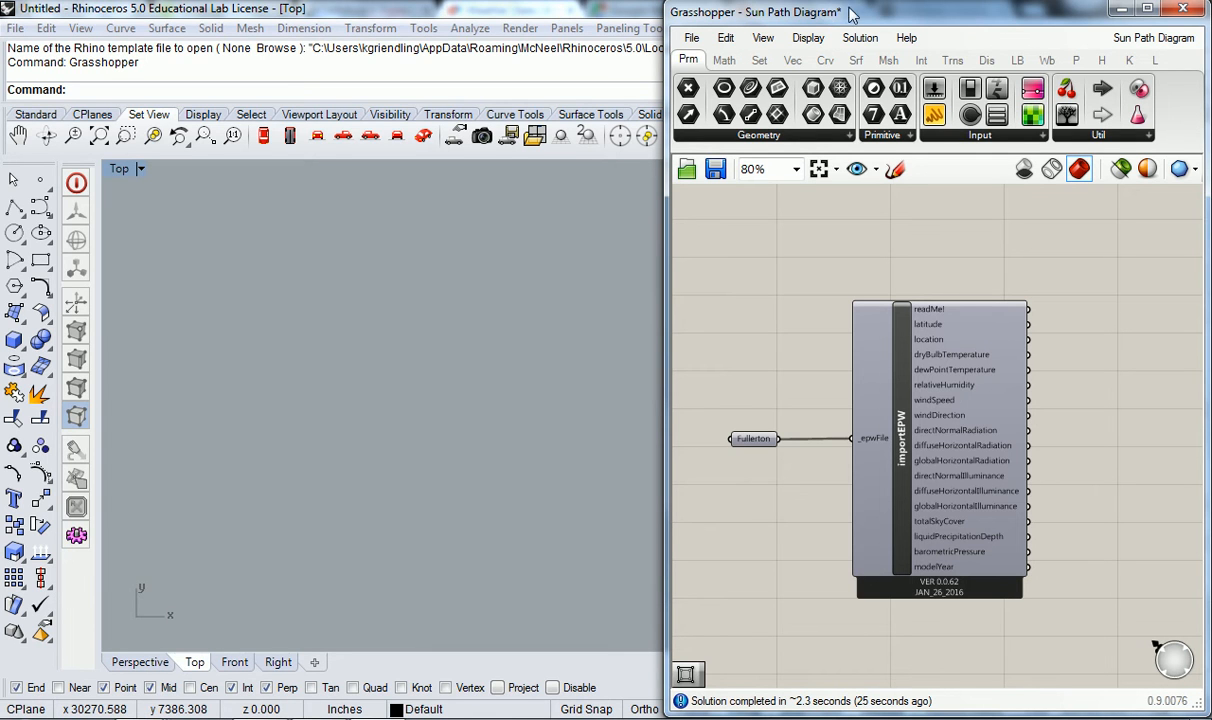
left_click(693, 38)
left_click(750, 140)
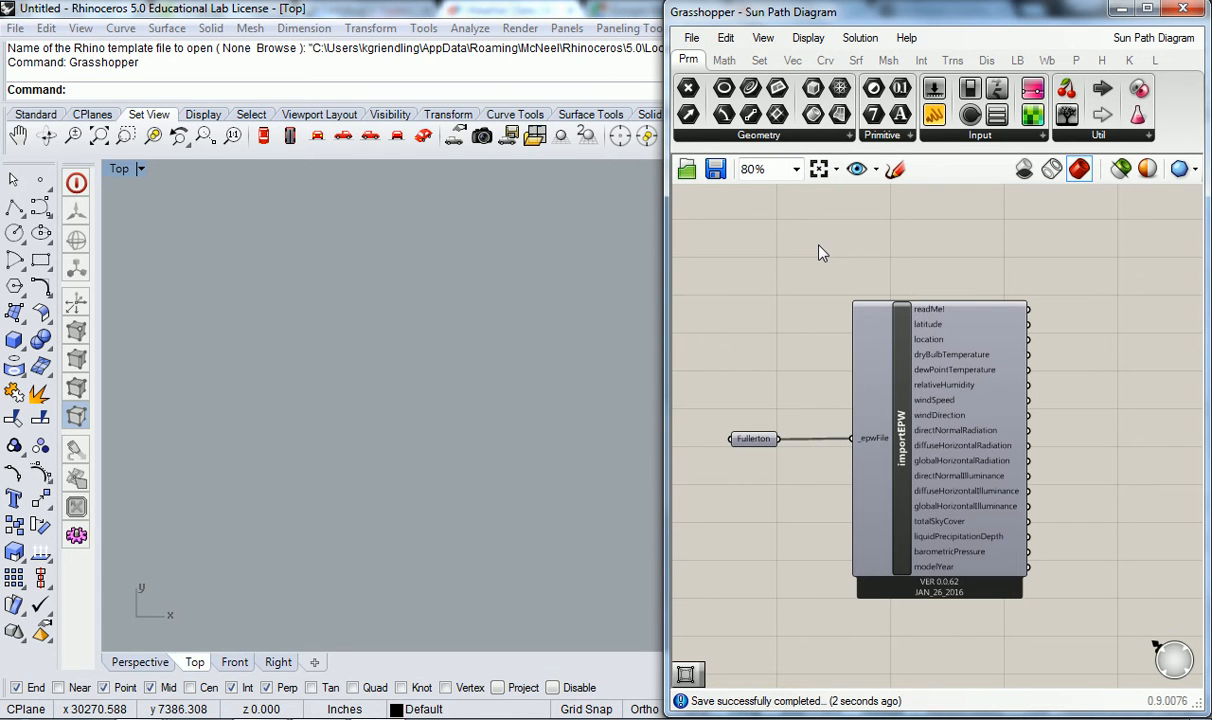
- Widen the Grasshopper window over the Rhino viewport
scroll(817, 411, "up", 3)
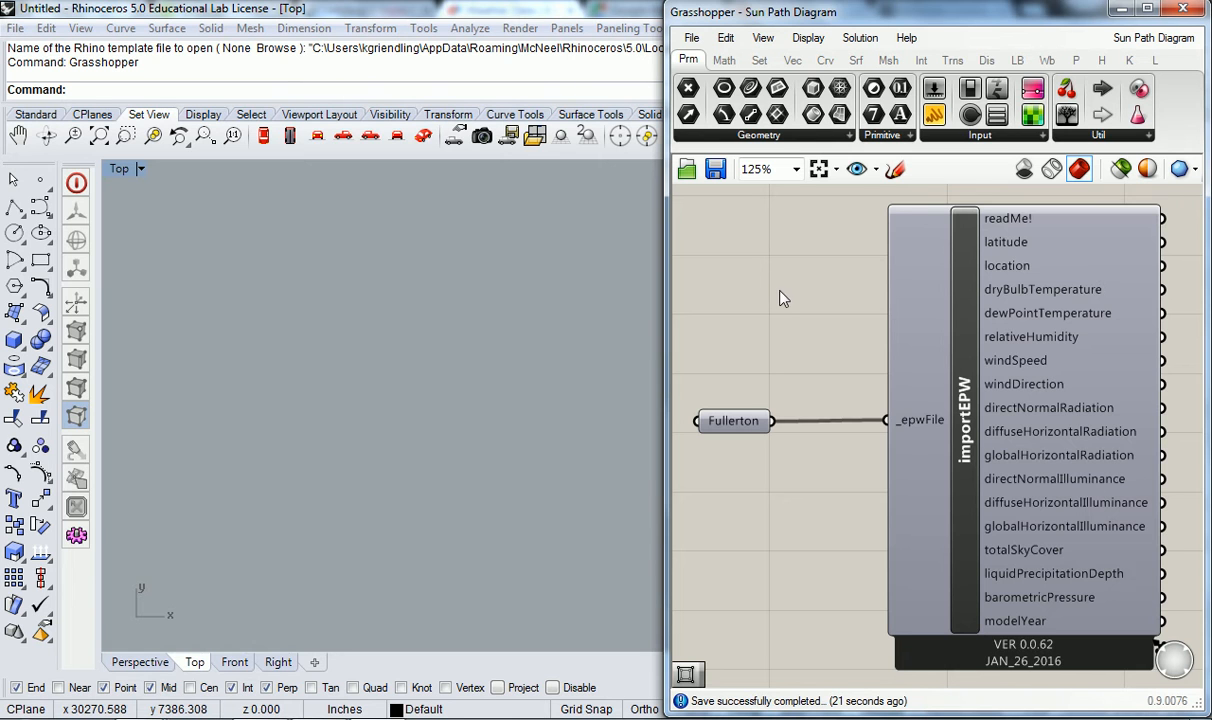
scroll(771, 288, "down", 1)
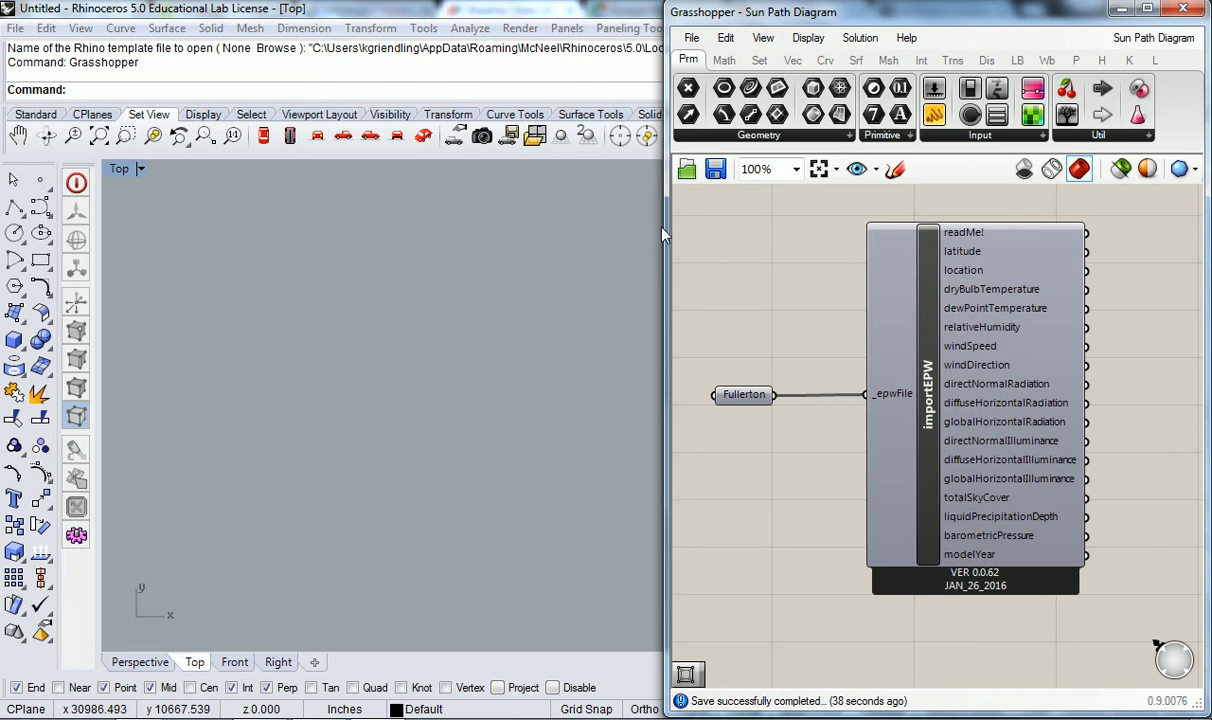
left_click_drag(664, 228, 386, 230)
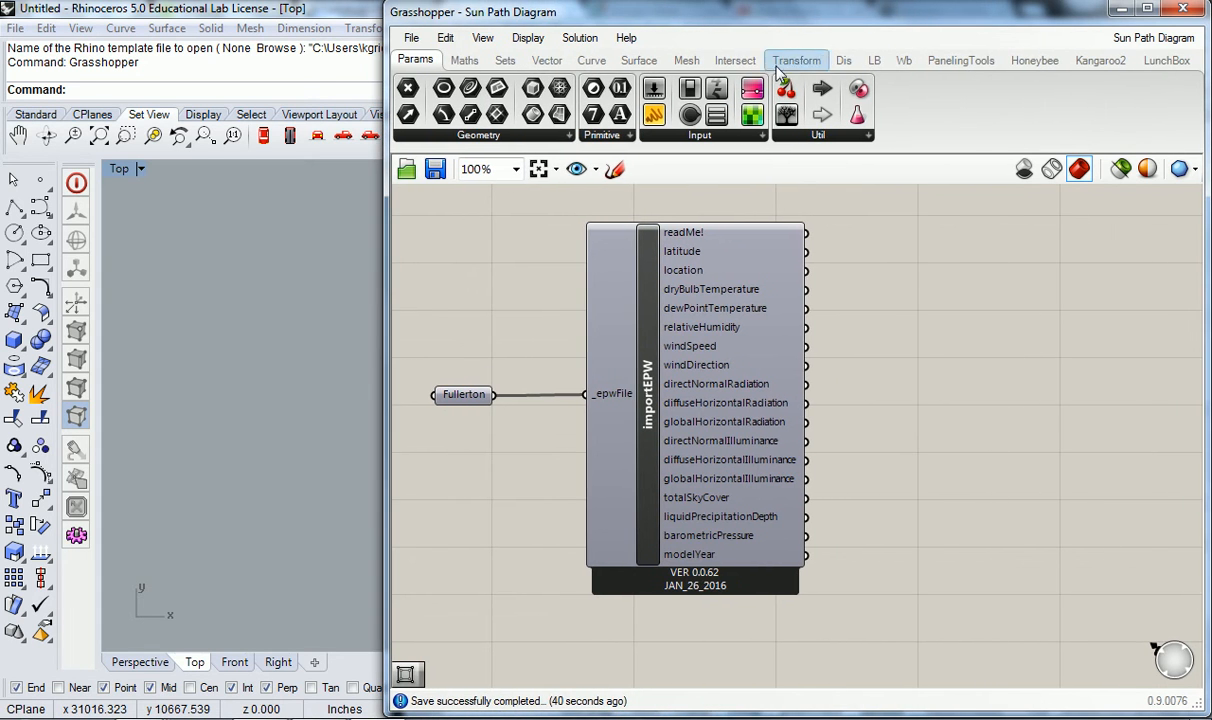
- Add a Ladybug SunPath component to the Grasshopper canvas beside the importEPW component
left_click(866, 63)
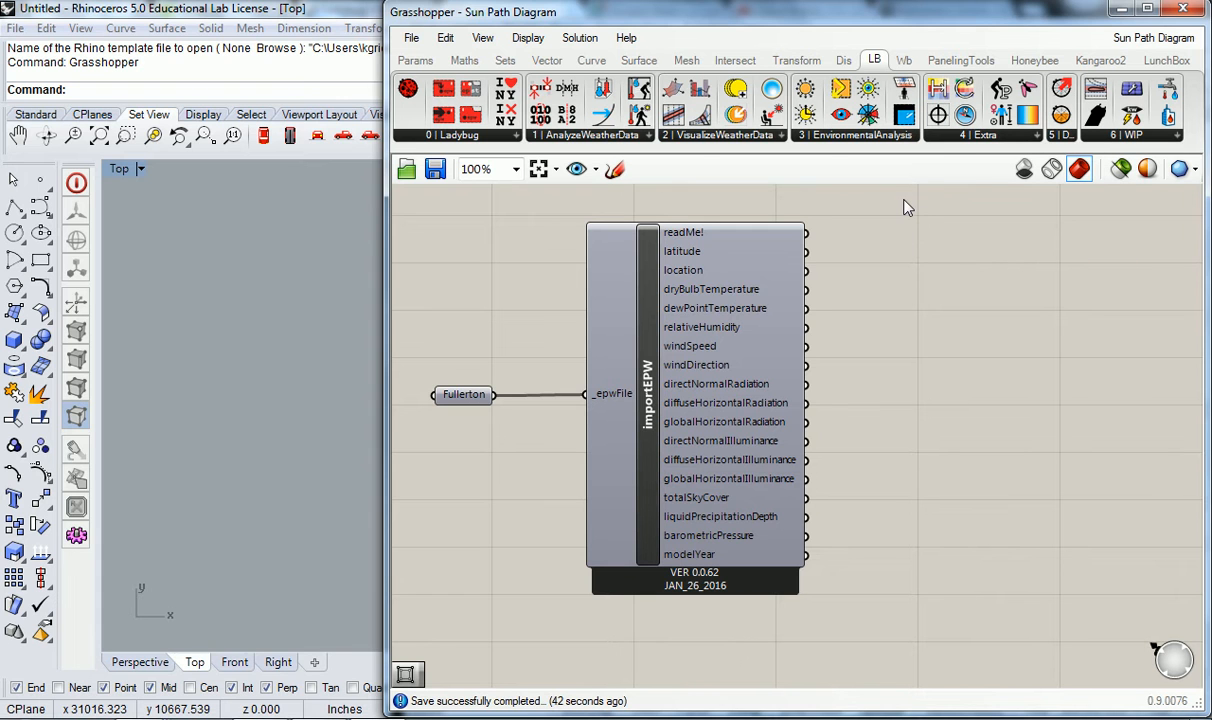
left_click(851, 137)
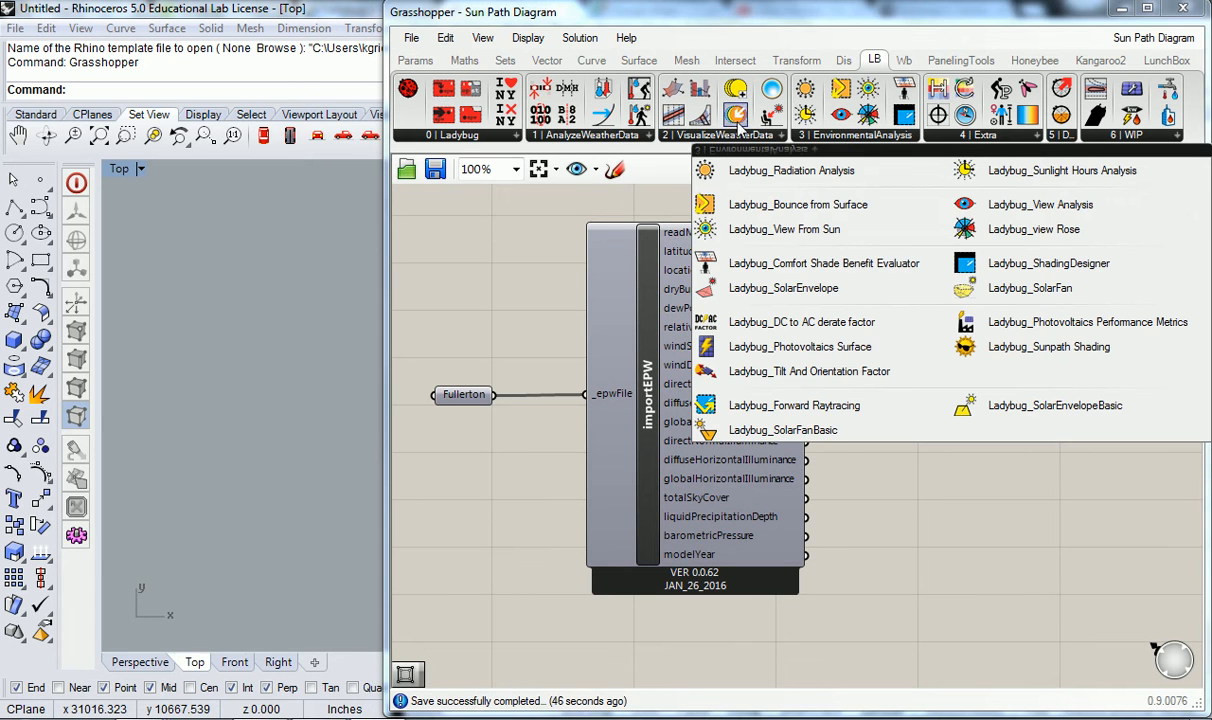
left_click(720, 136)
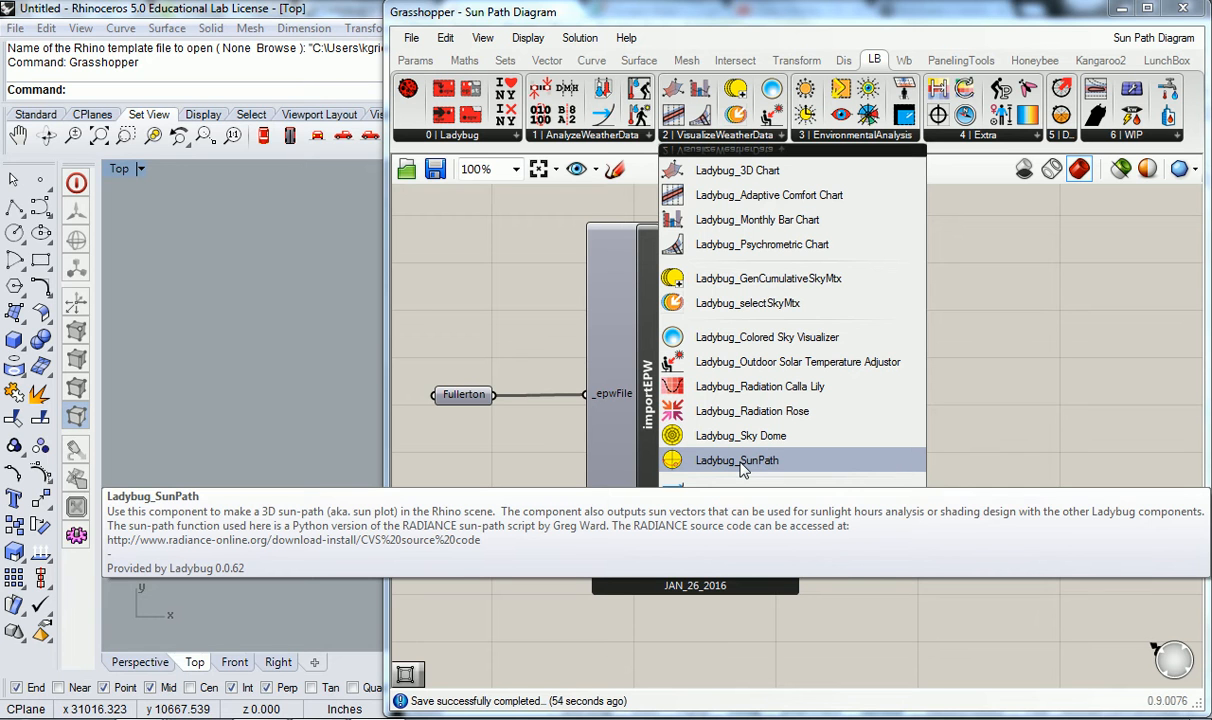
left_click(742, 469)
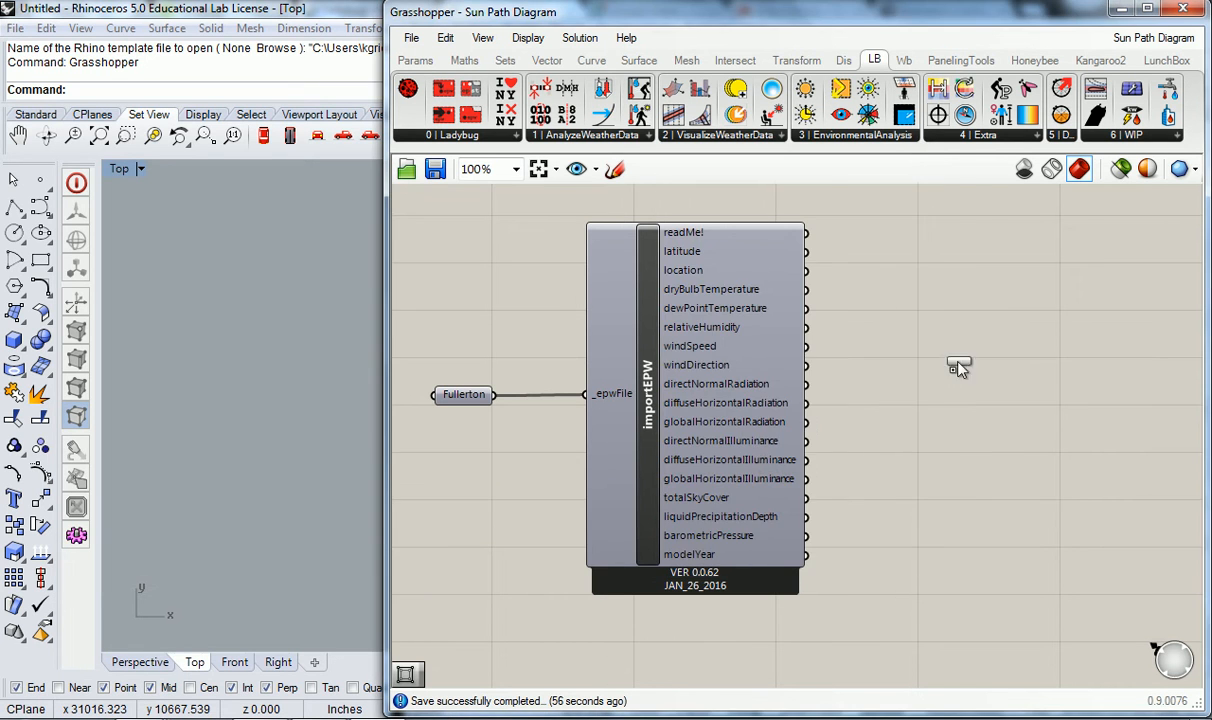
left_click(958, 366)
- Position the sunPath component level with importEPW, leaving a gap between the two, and deselect it
right_click_drag(1087, 405, 910, 441)
left_click_drag(801, 400, 957, 428)
left_click(759, 366)
scroll(759, 373, "down", 2)
left_click_drag(898, 393, 948, 415)
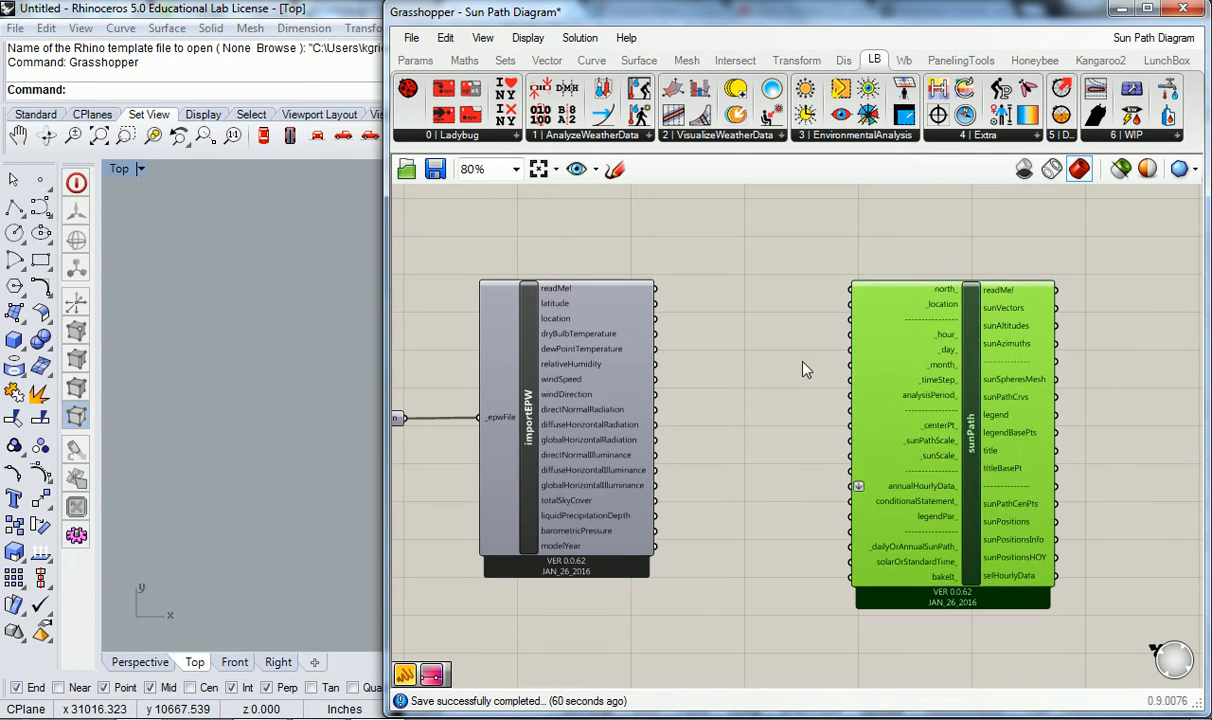
left_click(768, 355)
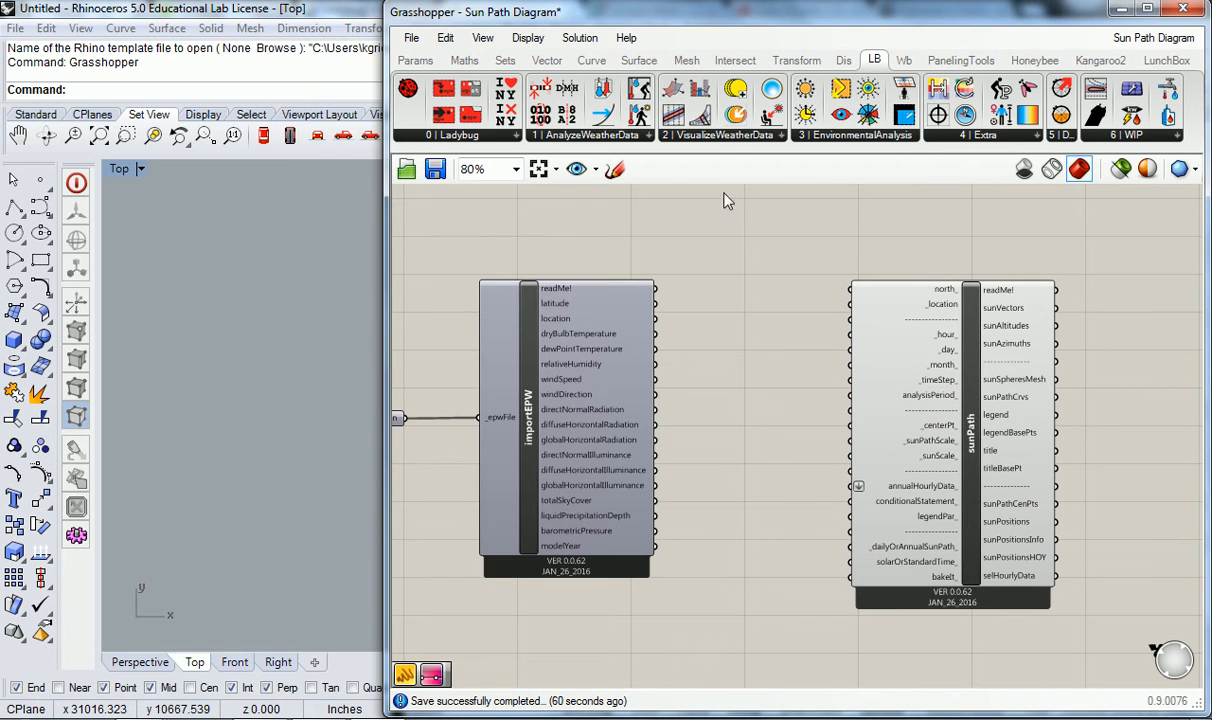
- Group the sunPath component on its own and label the group "LB > 2 VW"
left_click(707, 139)
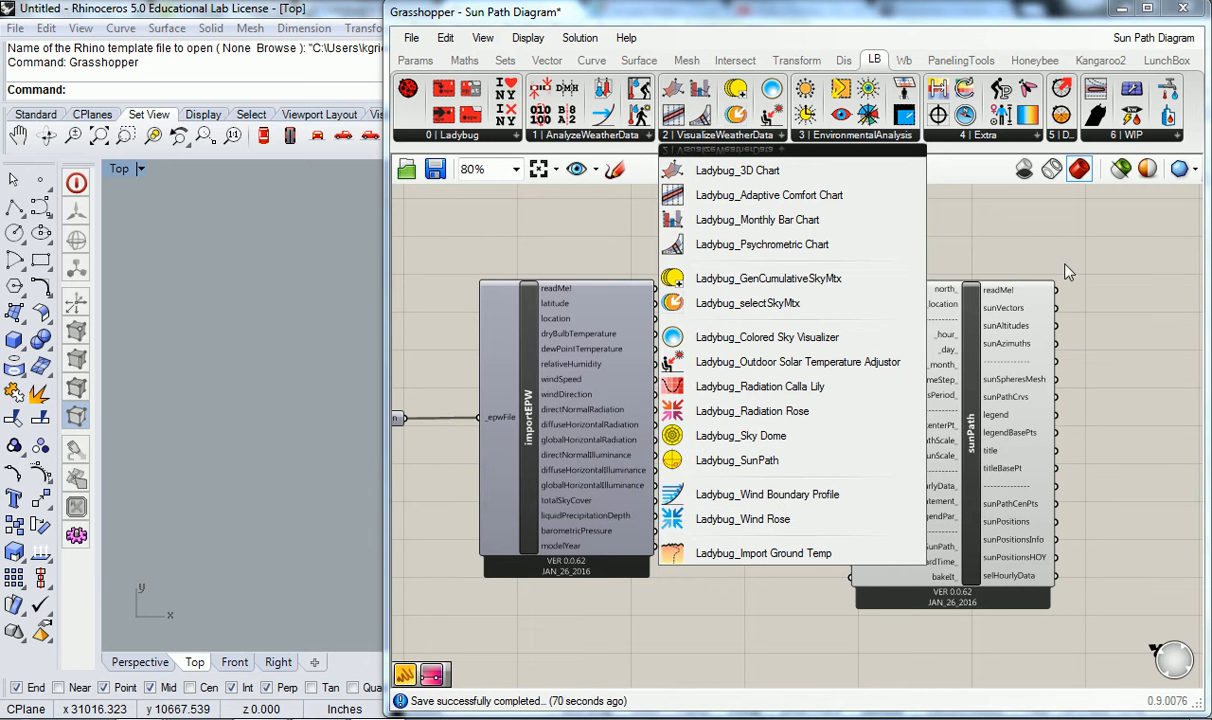
left_click(1007, 249)
scroll(965, 470, "up", 2)
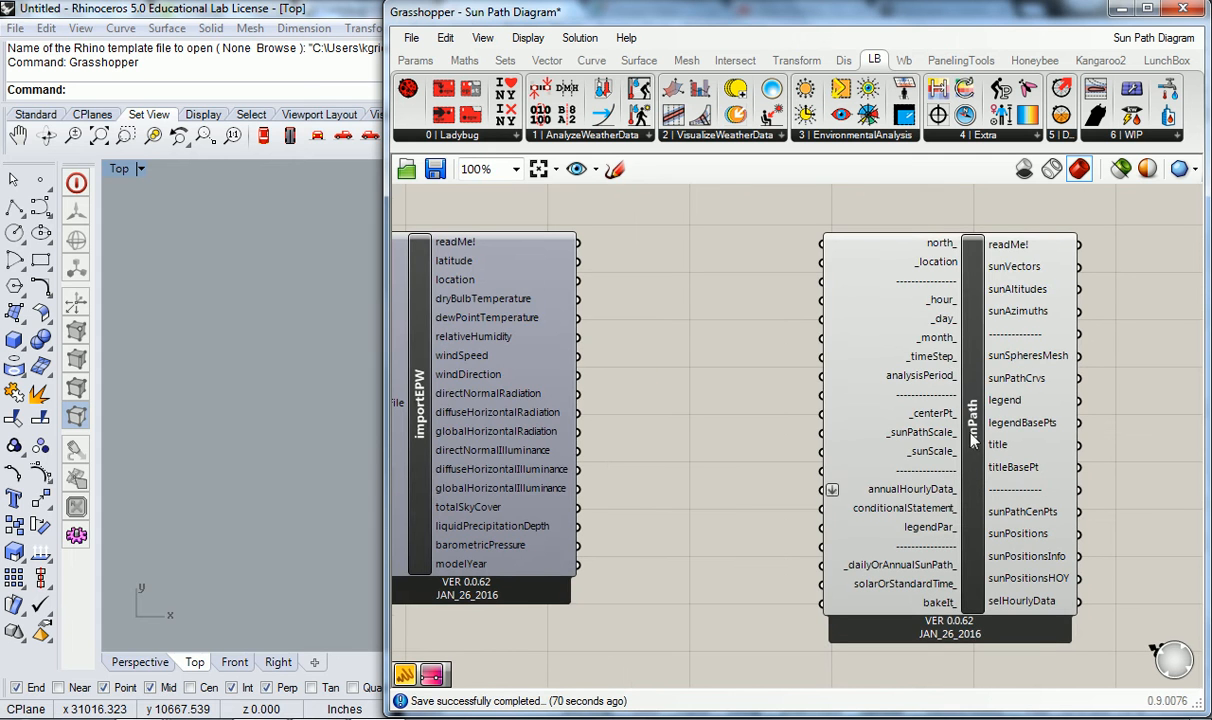
left_click(950, 317)
key("ctrl+g")
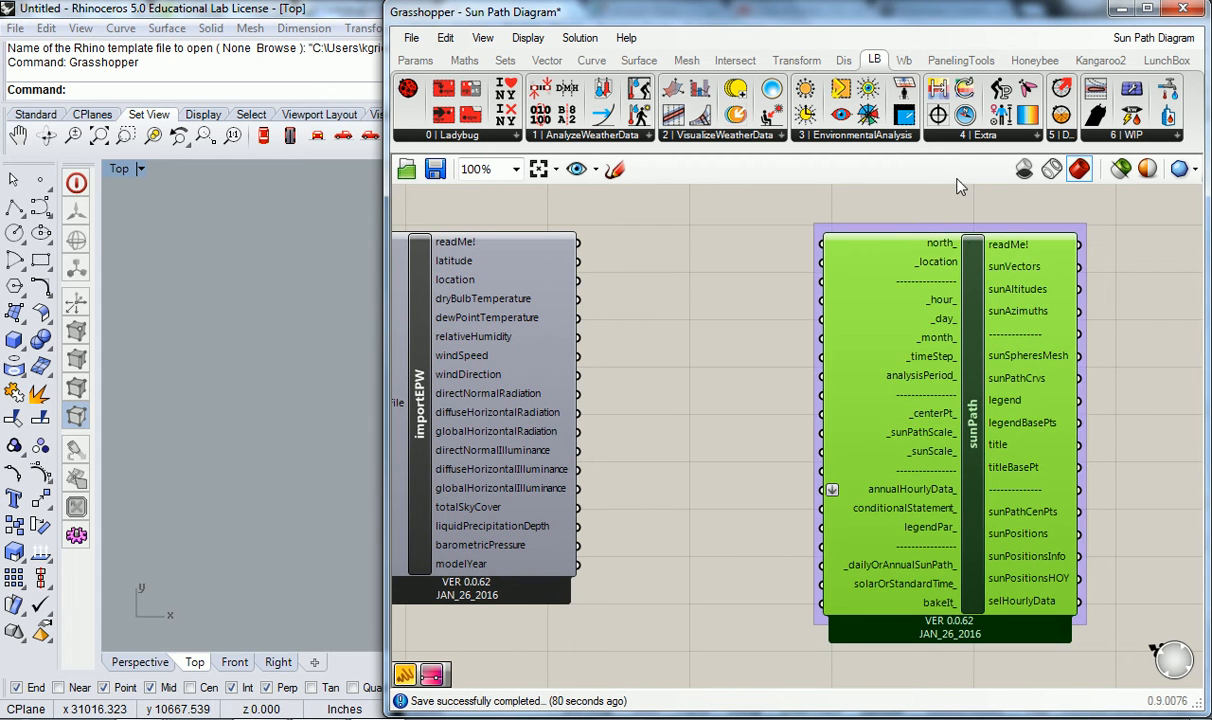
right_click(967, 233)
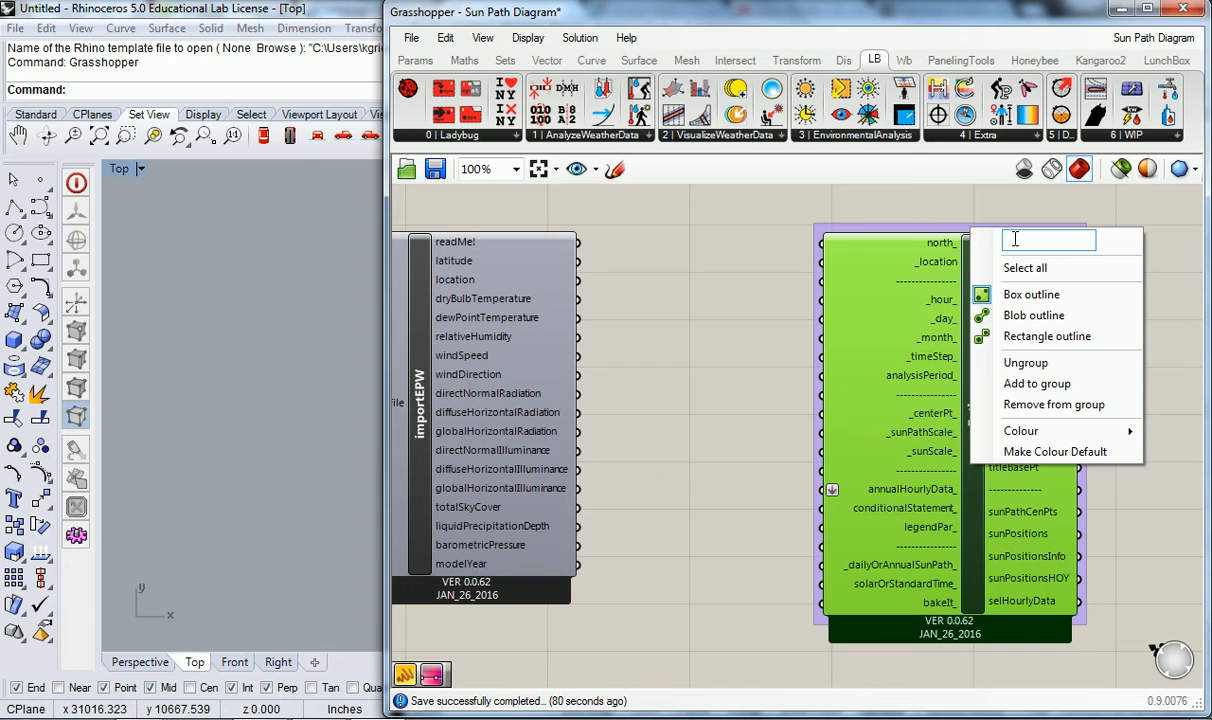
type("LB > 2")
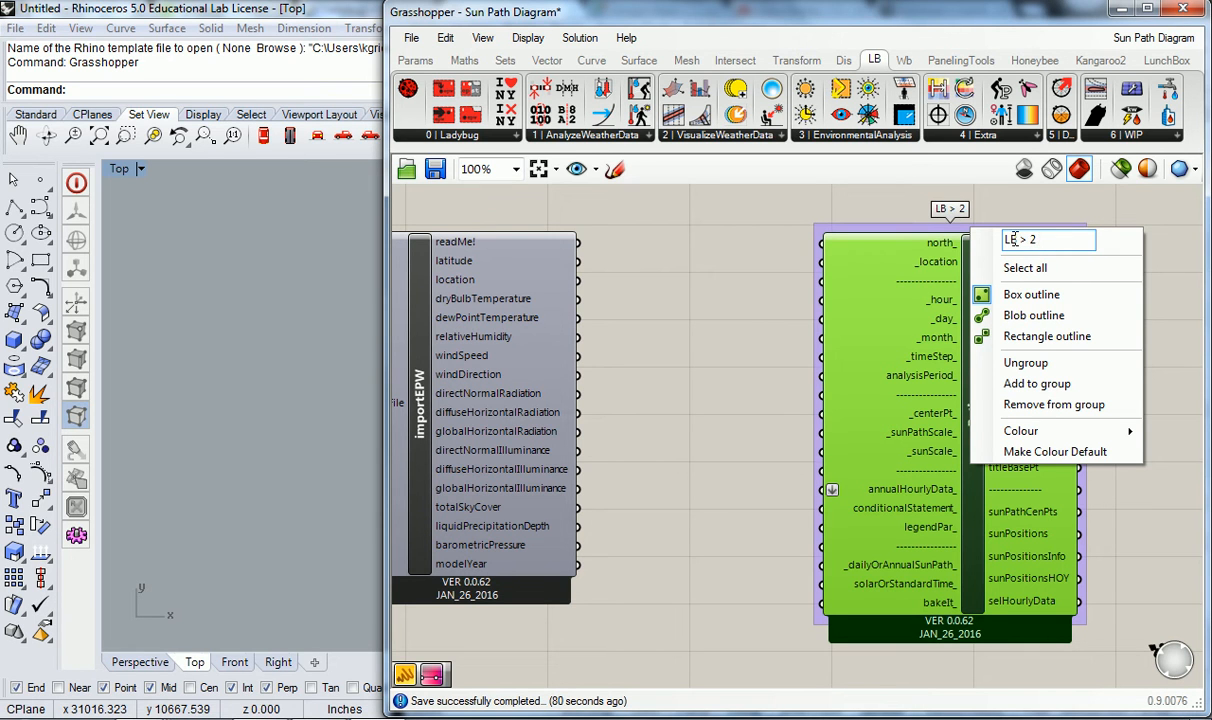
type(" VW")
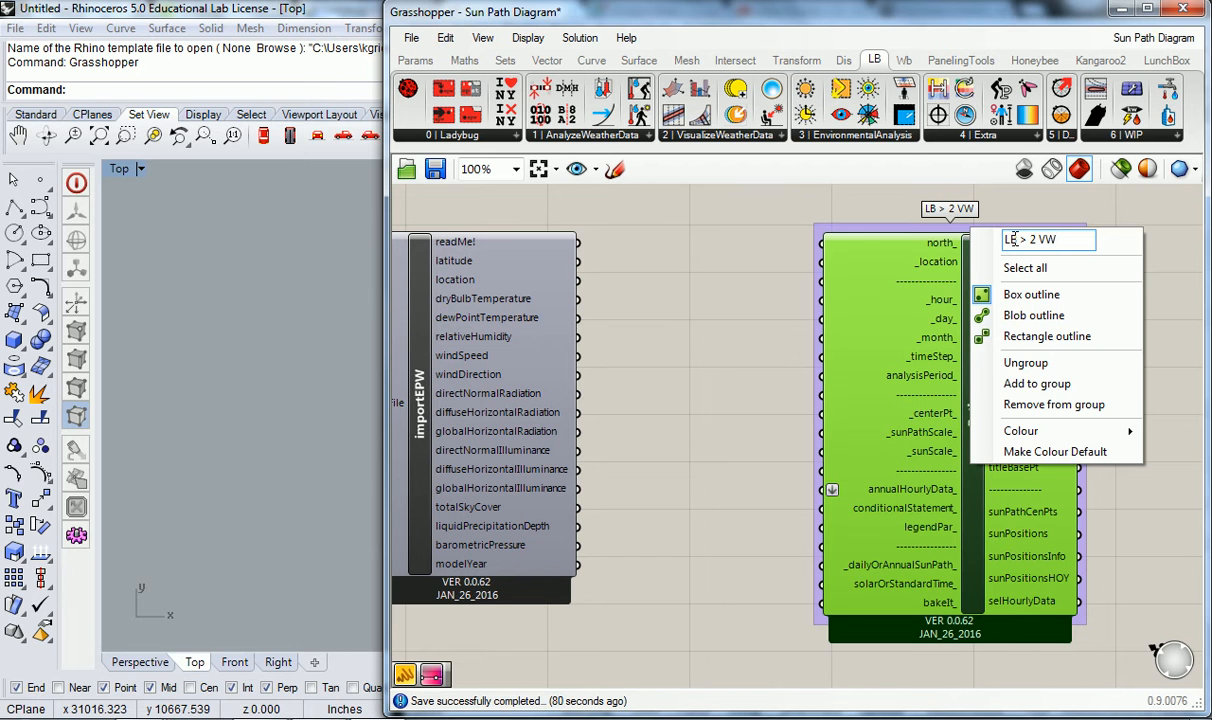
left_click(734, 273)
- Connect importEPW's location output to sunPath's _location input and shift the sunPath group so the wire runs straight
scroll(758, 331, "down", 1)
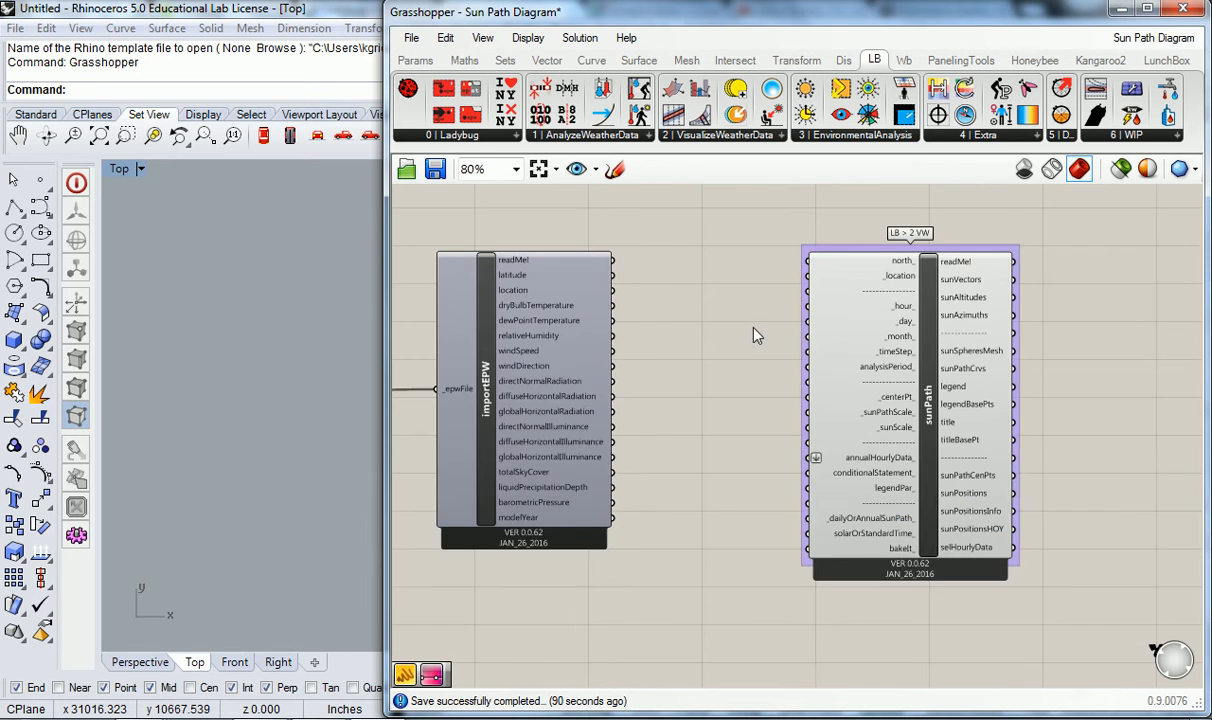
right_click_drag(730, 333, 812, 322)
scroll(736, 278, "up", 1)
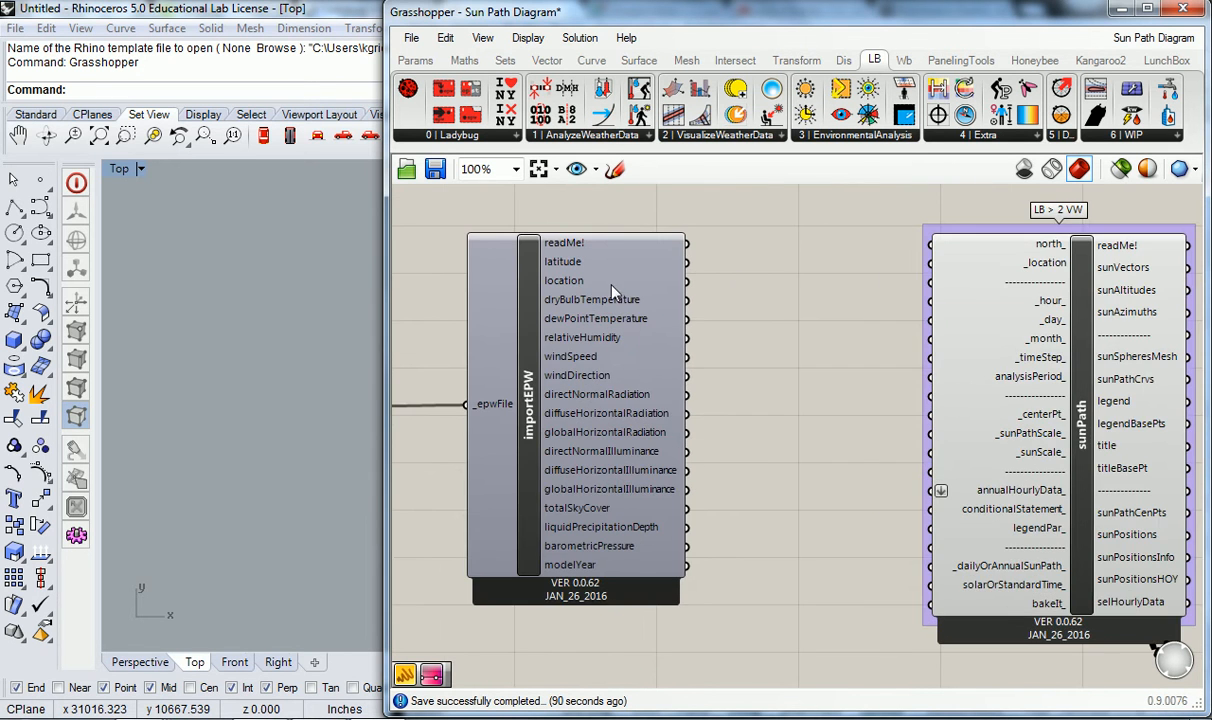
mouse_move(583, 283)
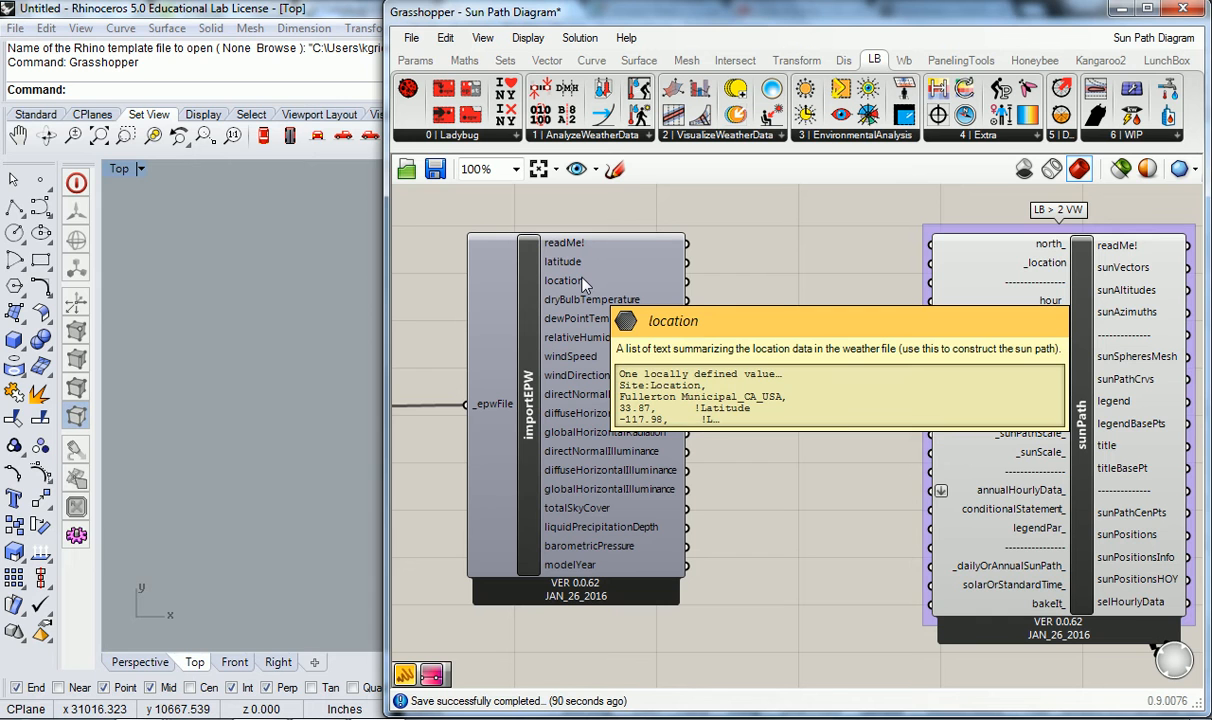
left_click_drag(686, 281, 932, 266)
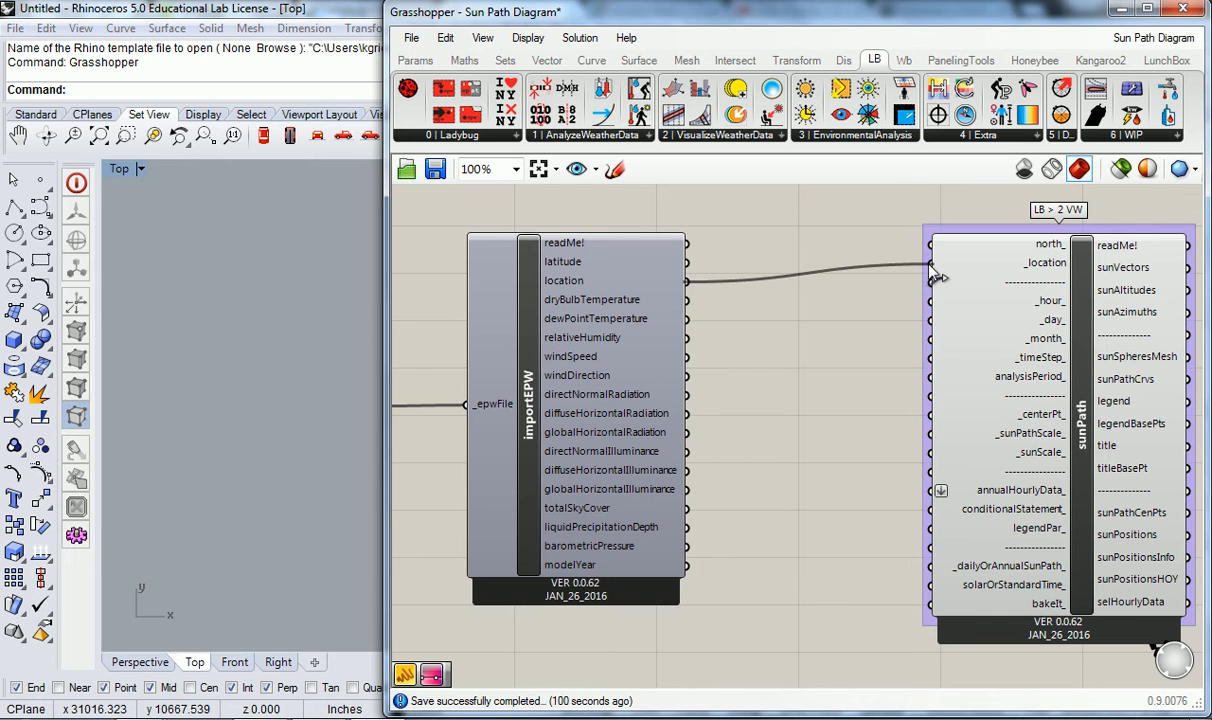
left_click_drag(1087, 363, 1030, 382)
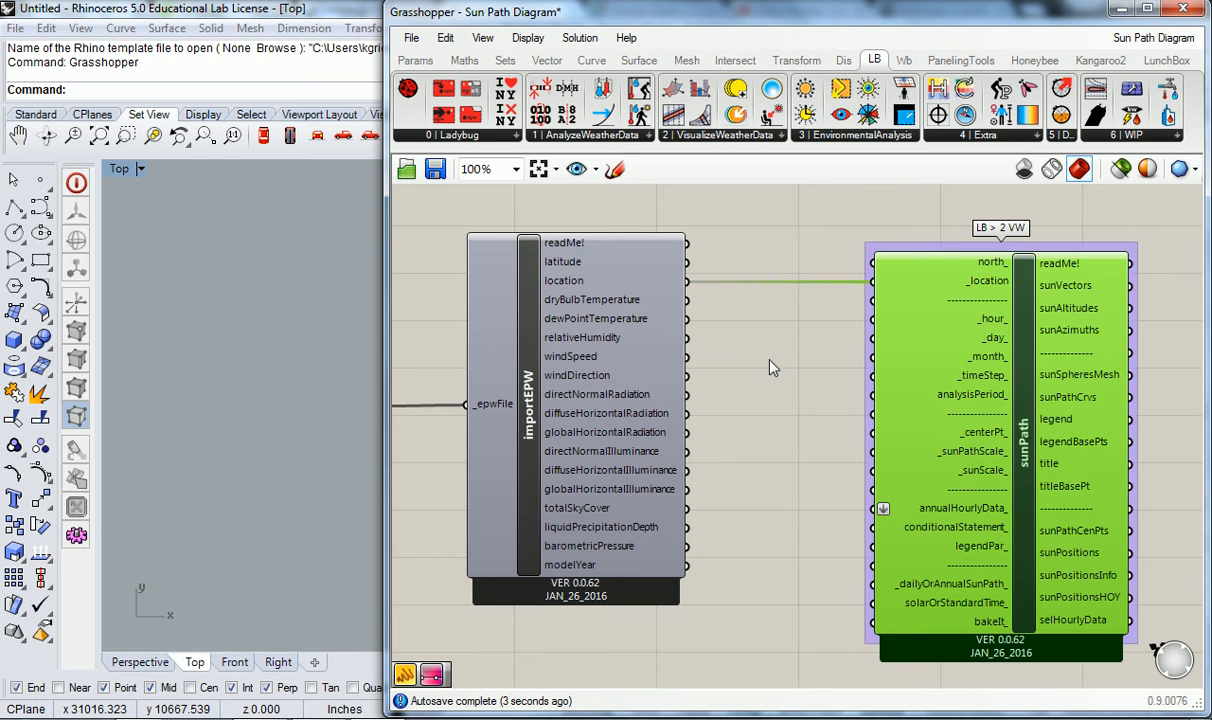
- Narrow the Grasshopper window to uncover the Rhino viewport and centre the sun path diagram in the Top view
left_click_drag(386, 281, 670, 281)
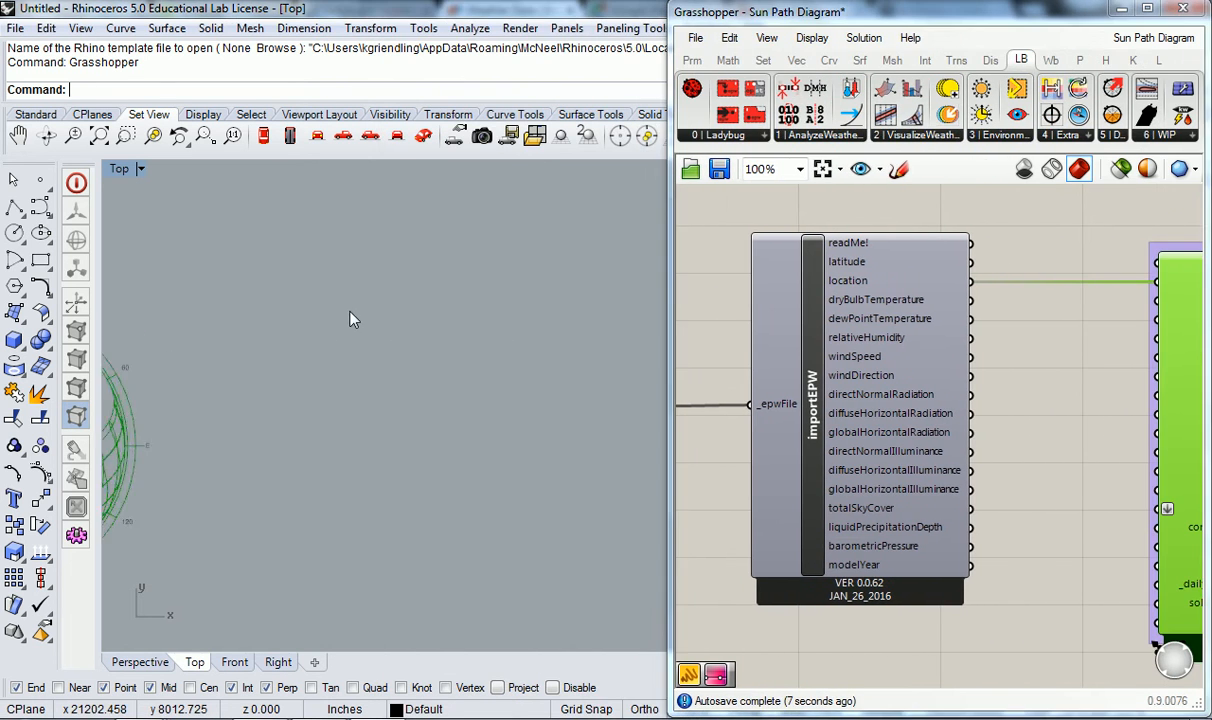
right_click_drag(350, 311, 391, 307)
scroll(260, 338, "up", 8)
right_click_drag(228, 334, 317, 349)
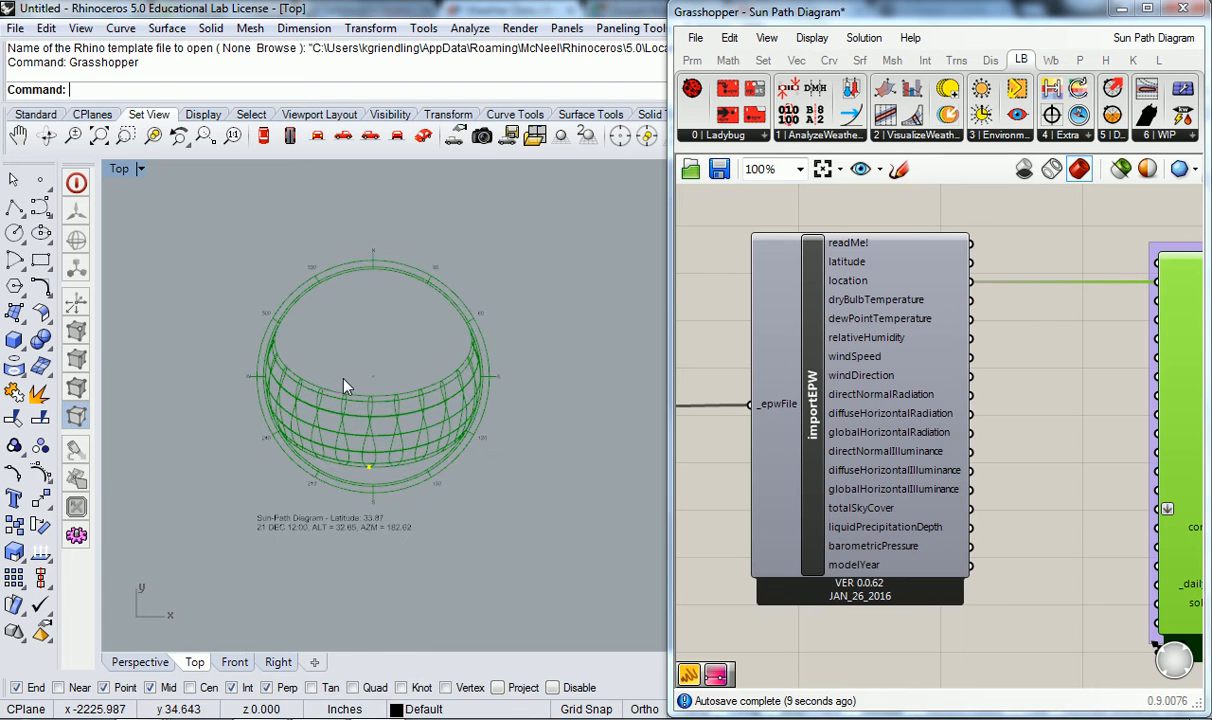
scroll(320, 350, "up", 2)
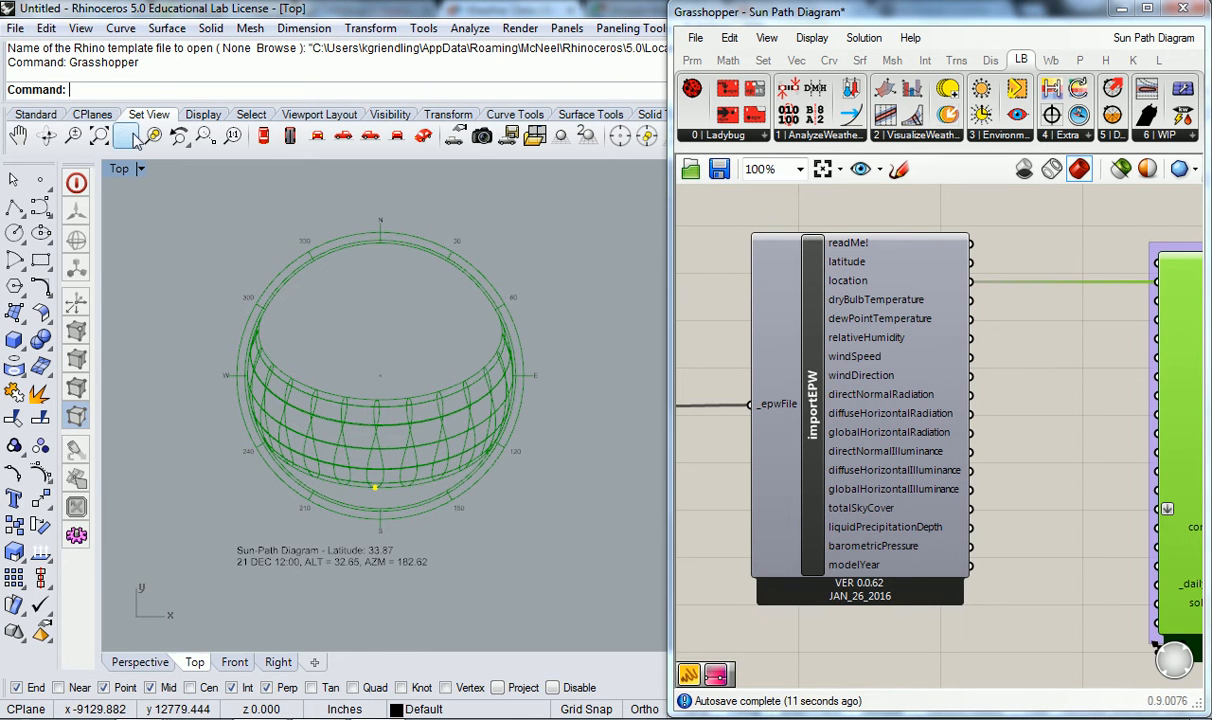
- Switch to a maximized Perspective viewport and examine the sun path dome in 3D
double_click(121, 170)
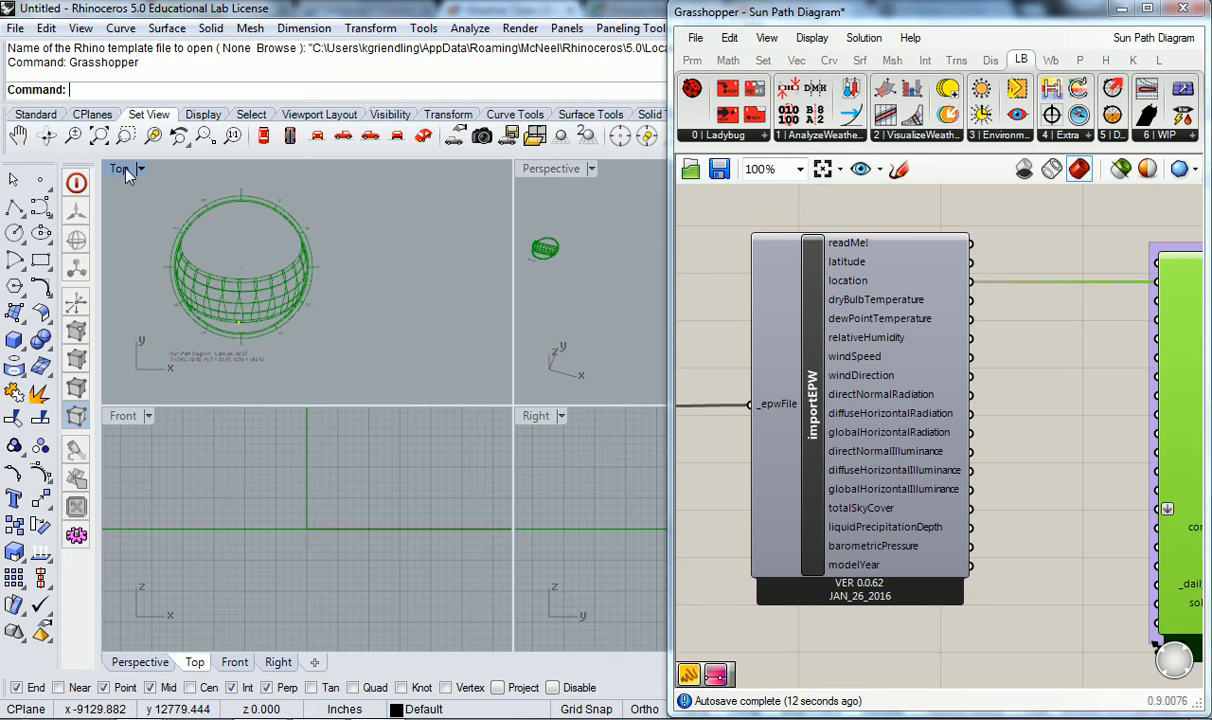
double_click(548, 169)
right_click_drag(330, 440, 255, 330)
scroll(289, 305, "up", 15)
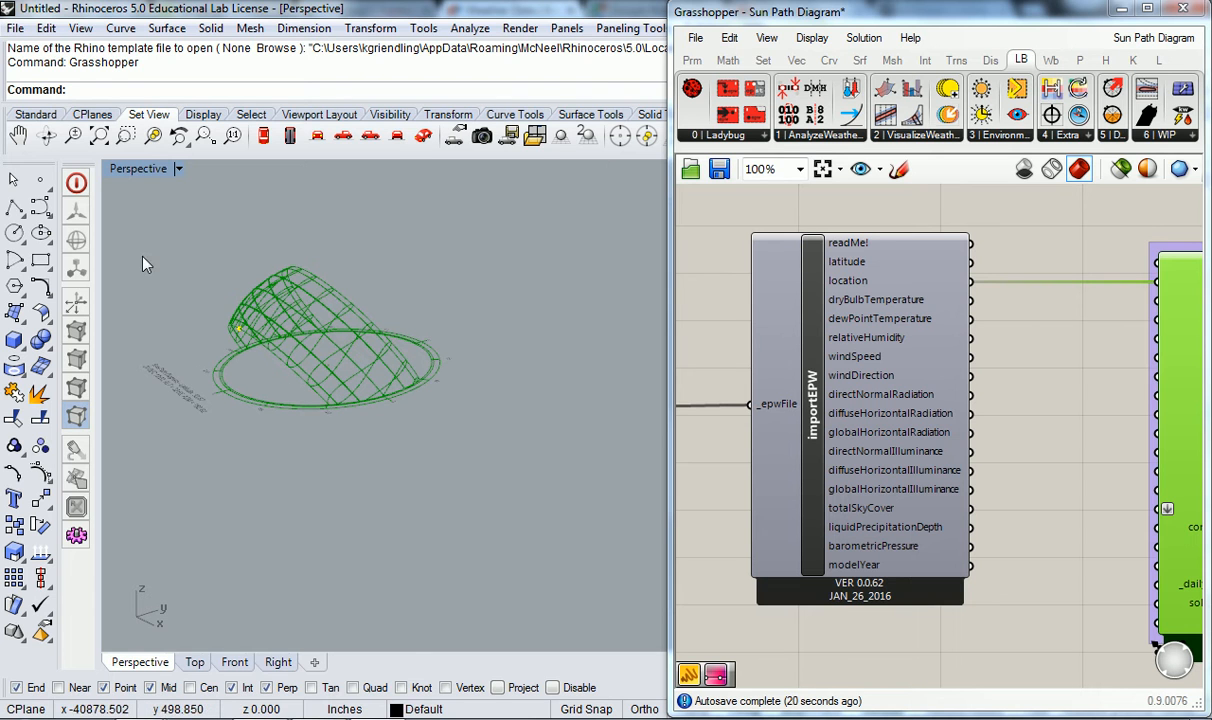
- Place two point objects inside the sun path's base ring, select both, and clear the selection
left_click(40, 179)
left_click(287, 379)
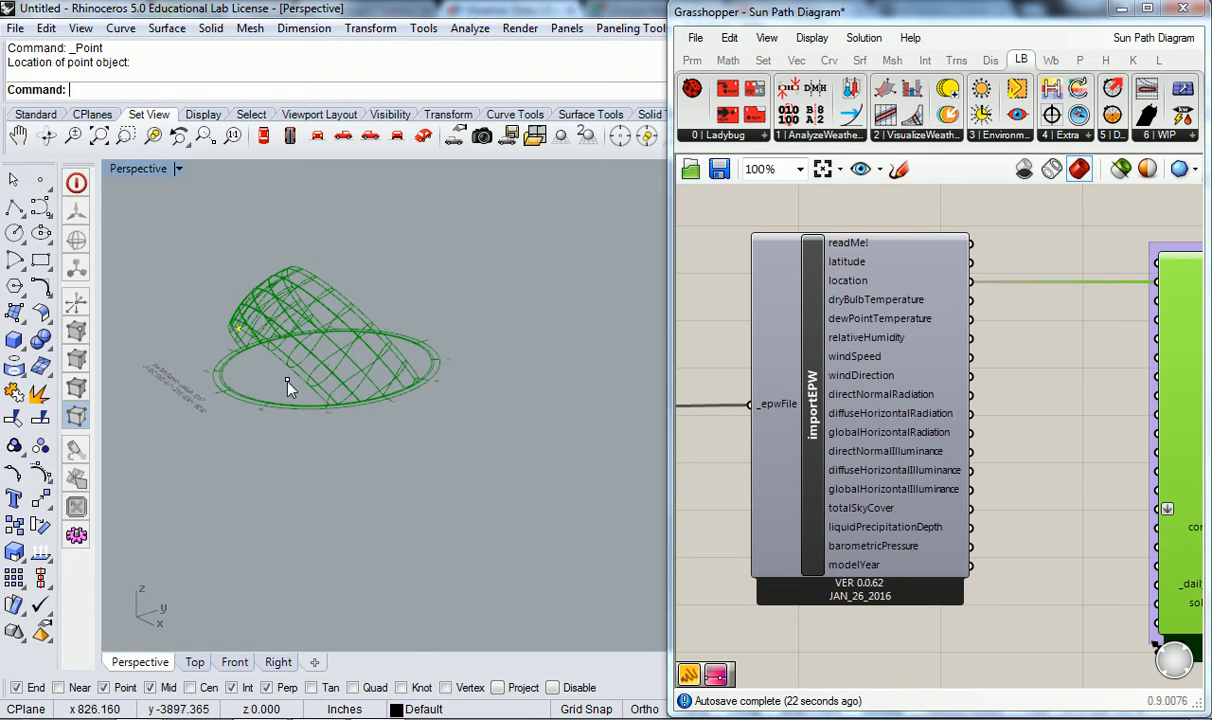
left_click(40, 179)
left_click(395, 355)
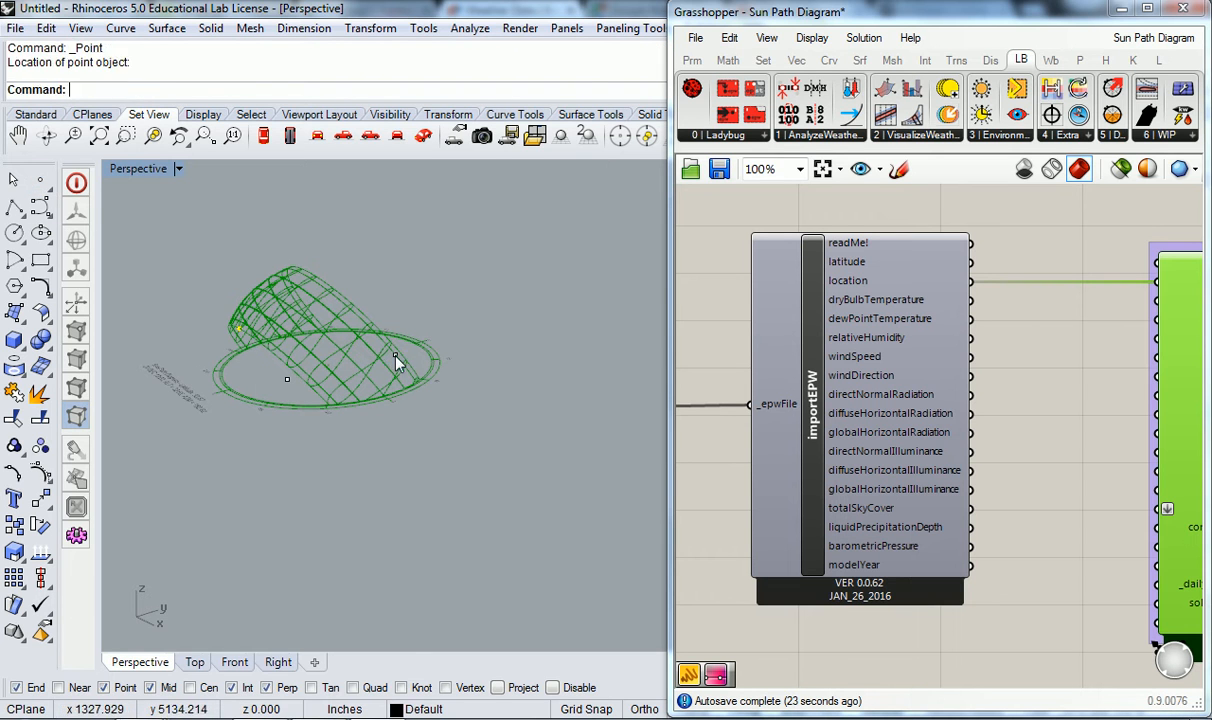
left_click_drag(217, 493, 475, 318)
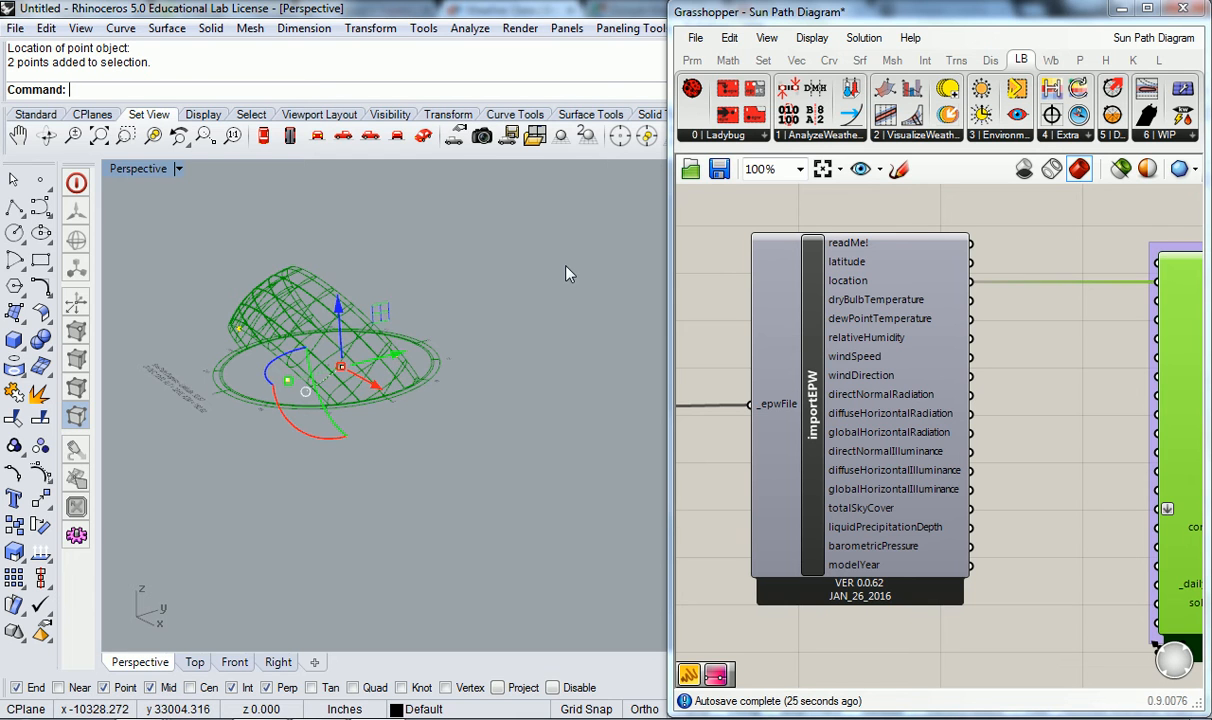
key("Escape")
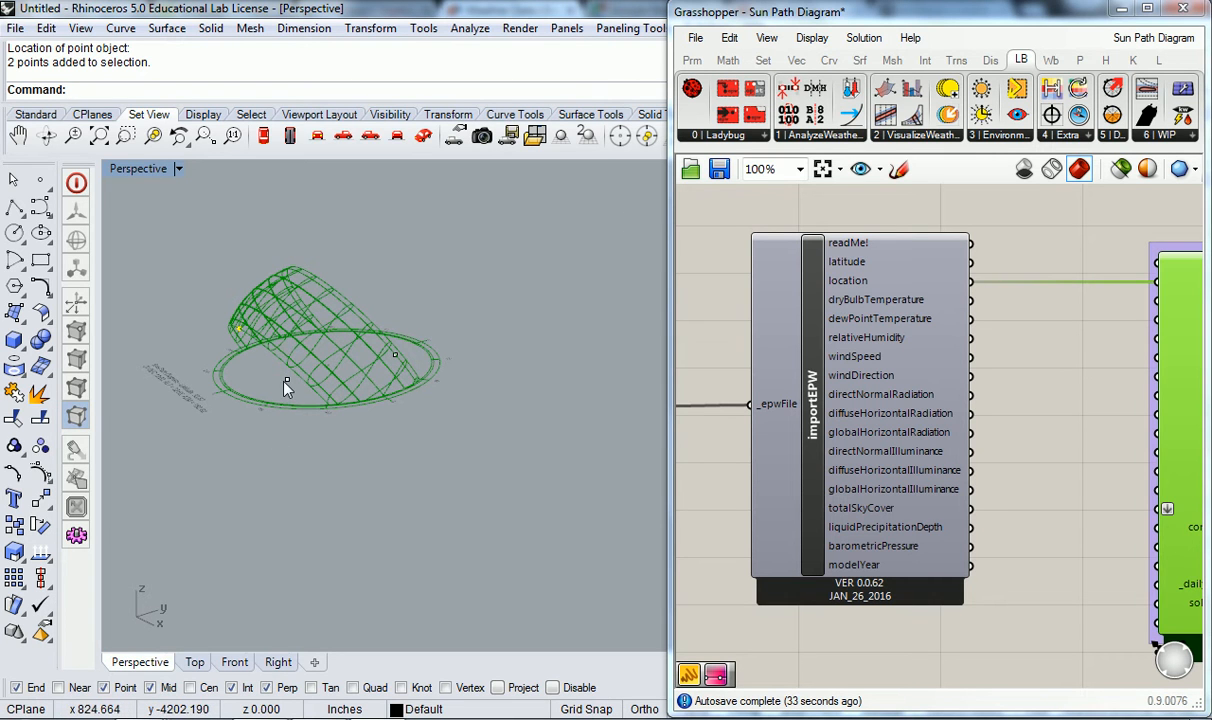
- Delete the two point objects inside the sun path's base ring
scroll(330, 420, "down", 10)
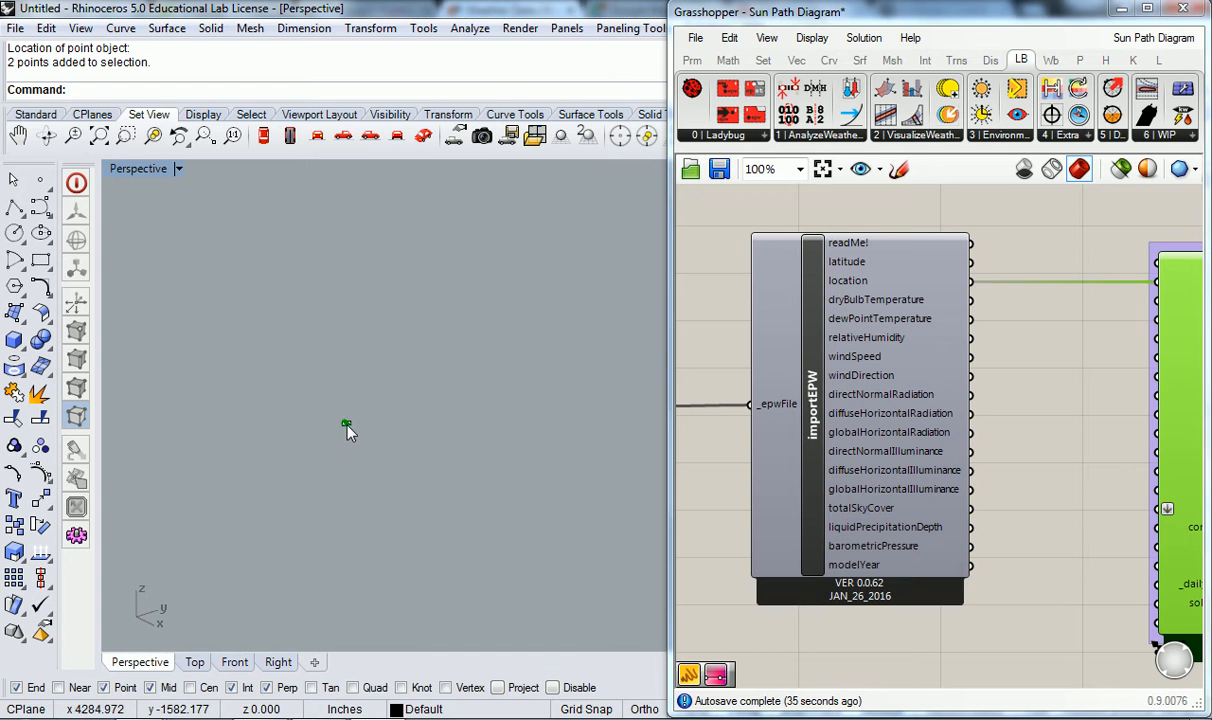
scroll(352, 440, "up", 10)
scroll(314, 354, "up", 3)
scroll(316, 354, "down", 3)
scroll(289, 349, "up", 3)
scroll(287, 348, "down", 3)
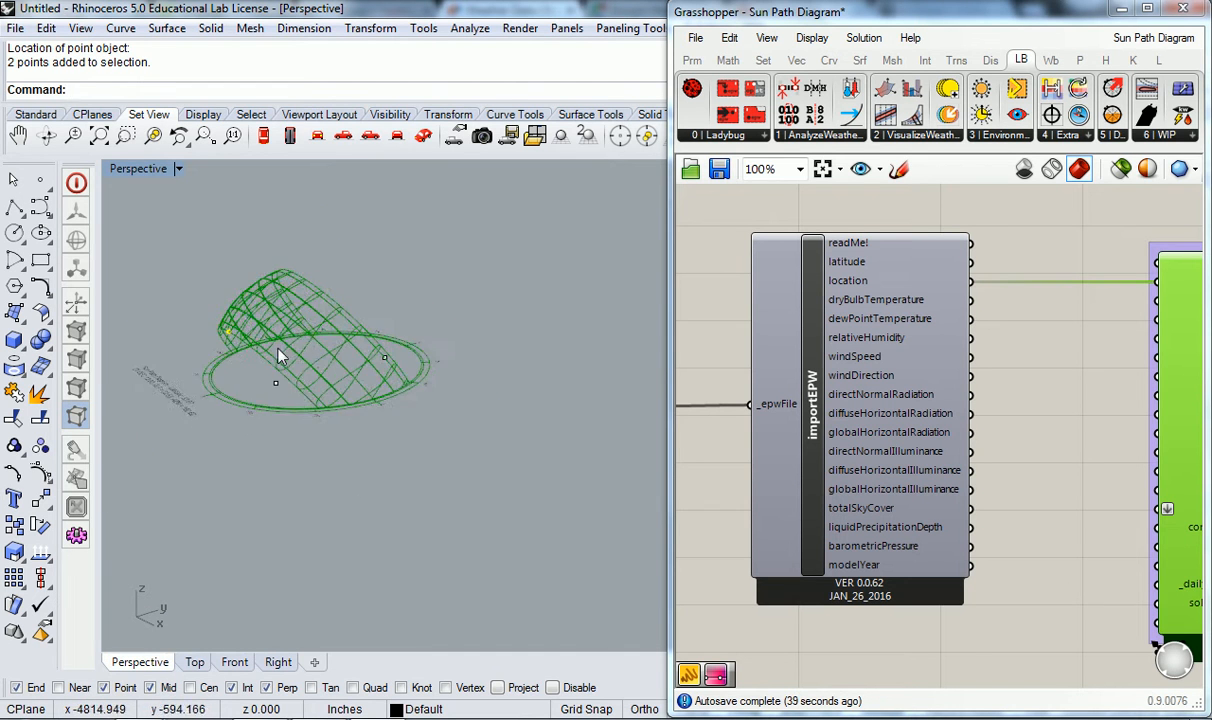
right_click_drag(286, 343, 342, 366, "shift")
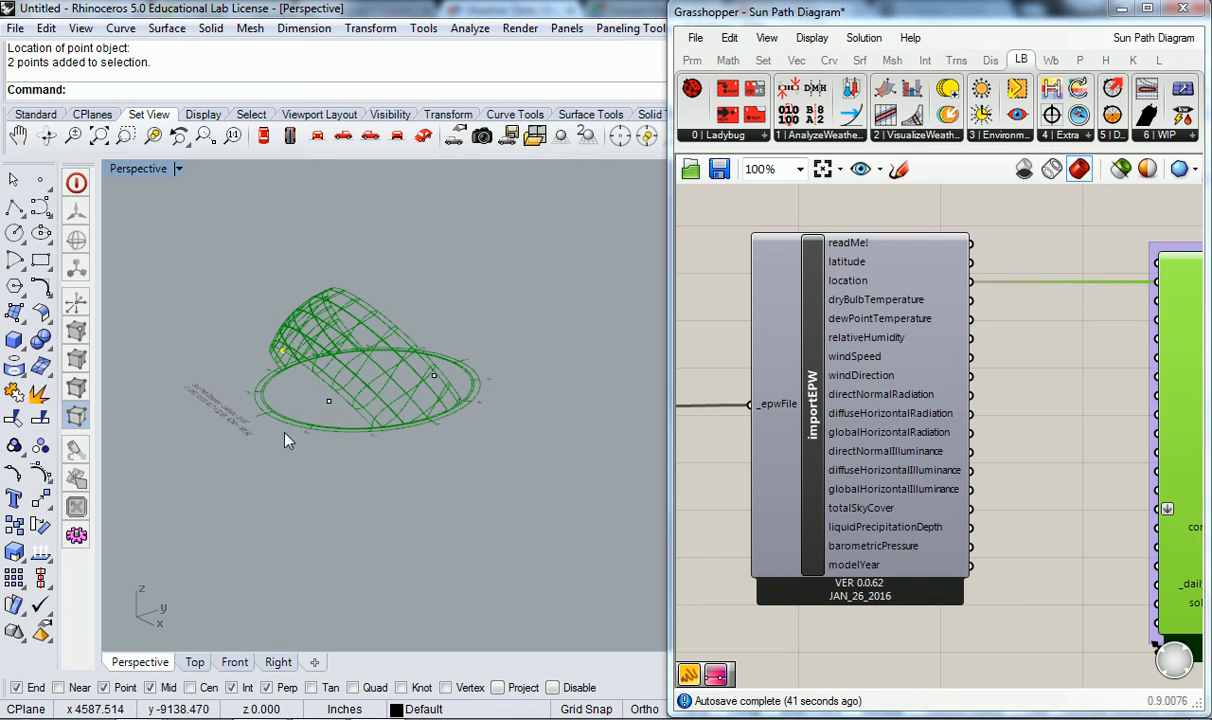
left_click_drag(252, 479, 533, 327)
key("Delete")
- Deselect the sunPath component and examine the sun path dome from its south side in the Perspective view
right_click_drag(475, 323, 362, 374)
right_click_drag(488, 379, 453, 361, "shift")
left_click(1098, 412)
scroll(1101, 409, "down", 3)
right_click_drag(1101, 409, 1039, 416)
right_click_drag(575, 436, 287, 221)
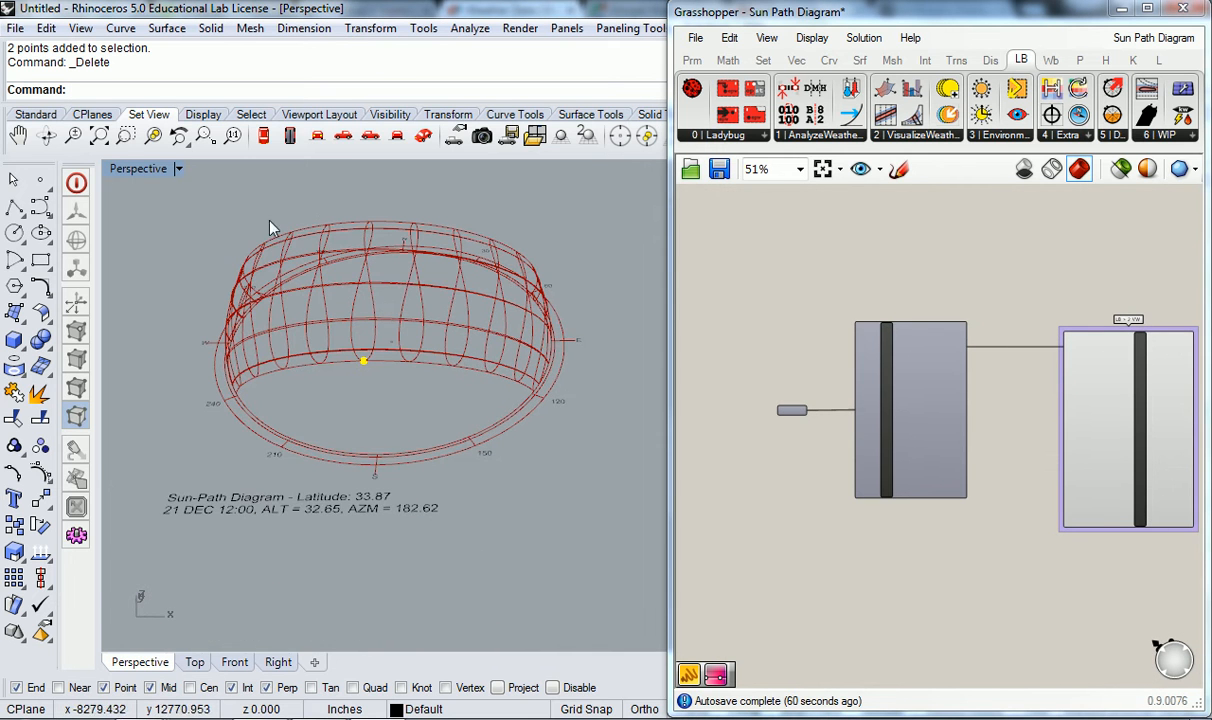
- Return to a maximized Top viewport and centre the sun path diagram in it
double_click(136, 168)
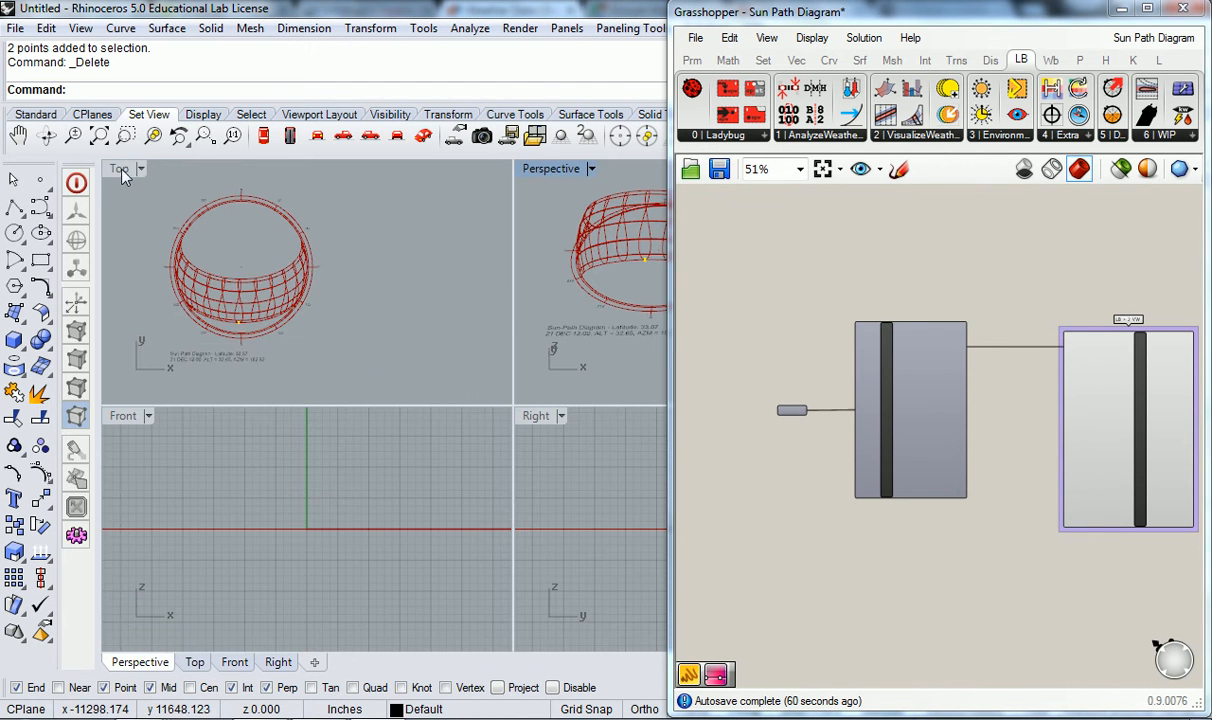
double_click(119, 170)
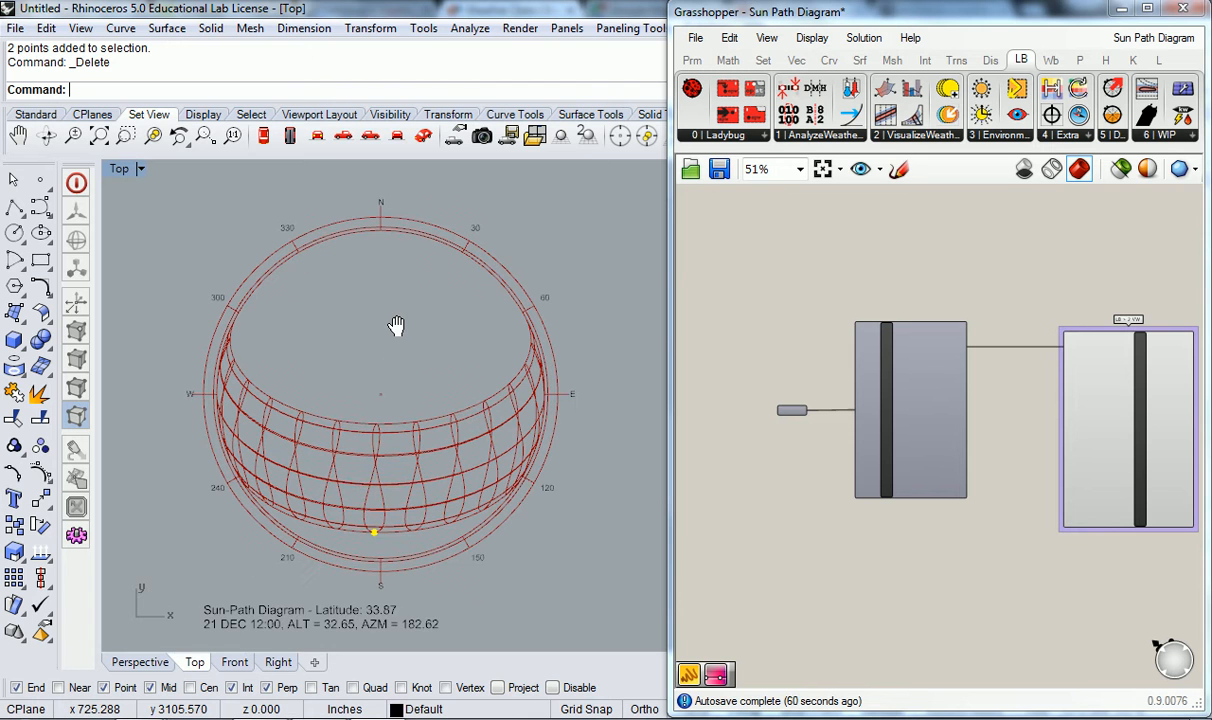
right_click_drag(396, 330, 398, 316)
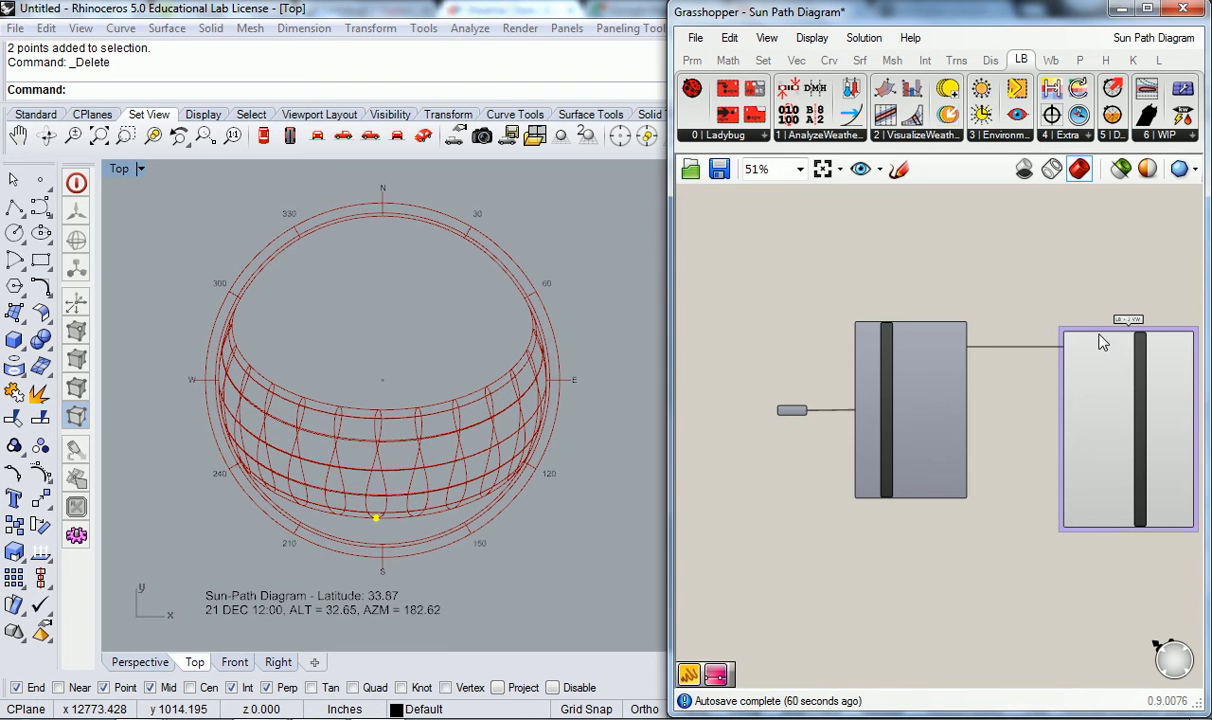
- Examine the sunPath component's inputs, especially _location, _hour_, _day_, _month_, _timeStep_ and analysisPeriod_
right_click_drag(1055, 333, 911, 294)
scroll(911, 294, "up", 1)
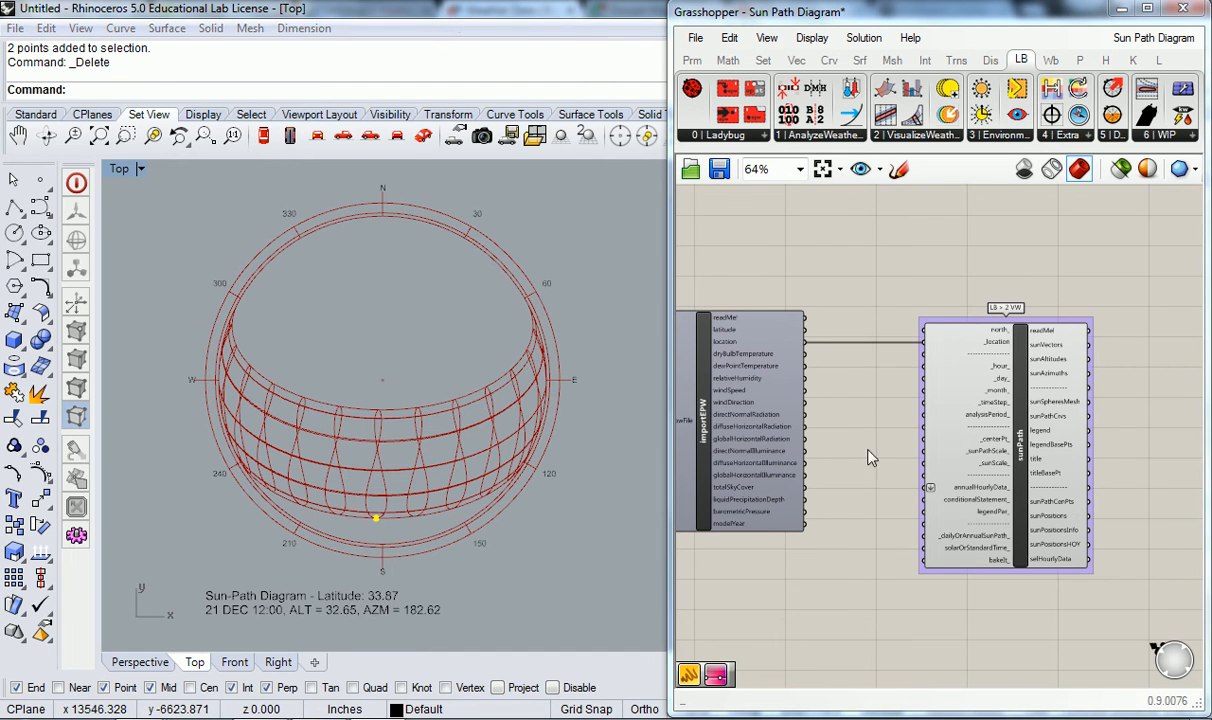
scroll(862, 462, "up", 3)
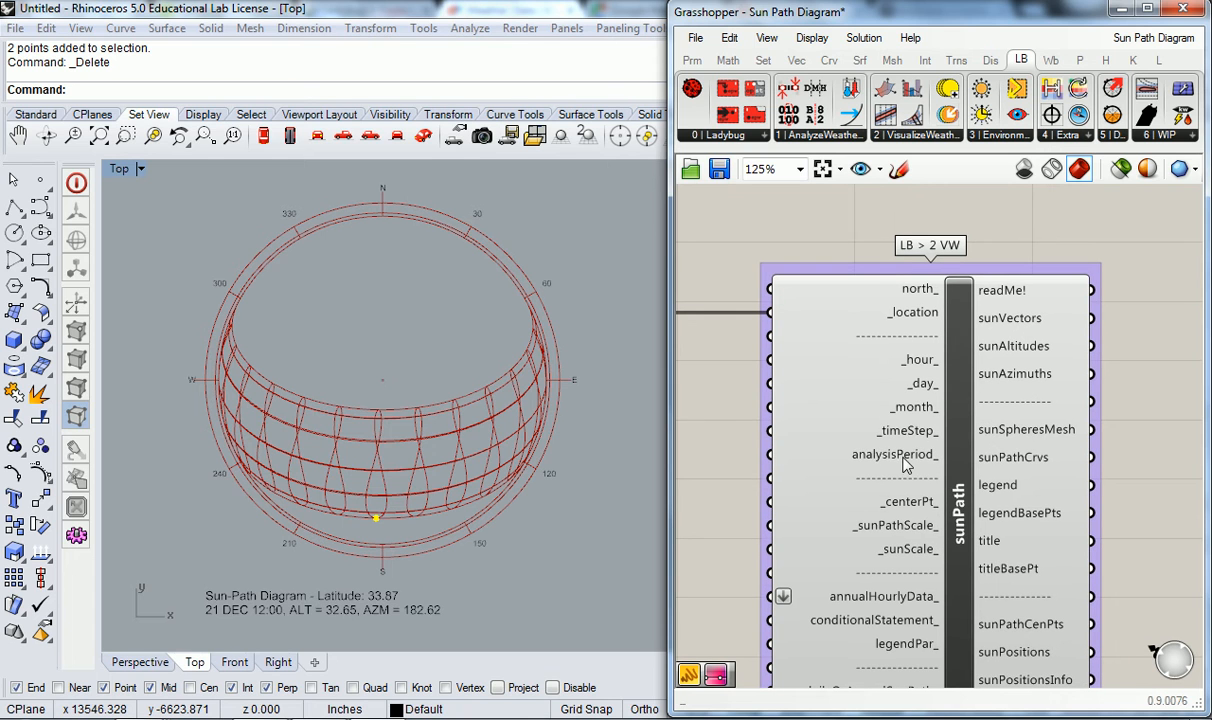
mouse_move(906, 363)
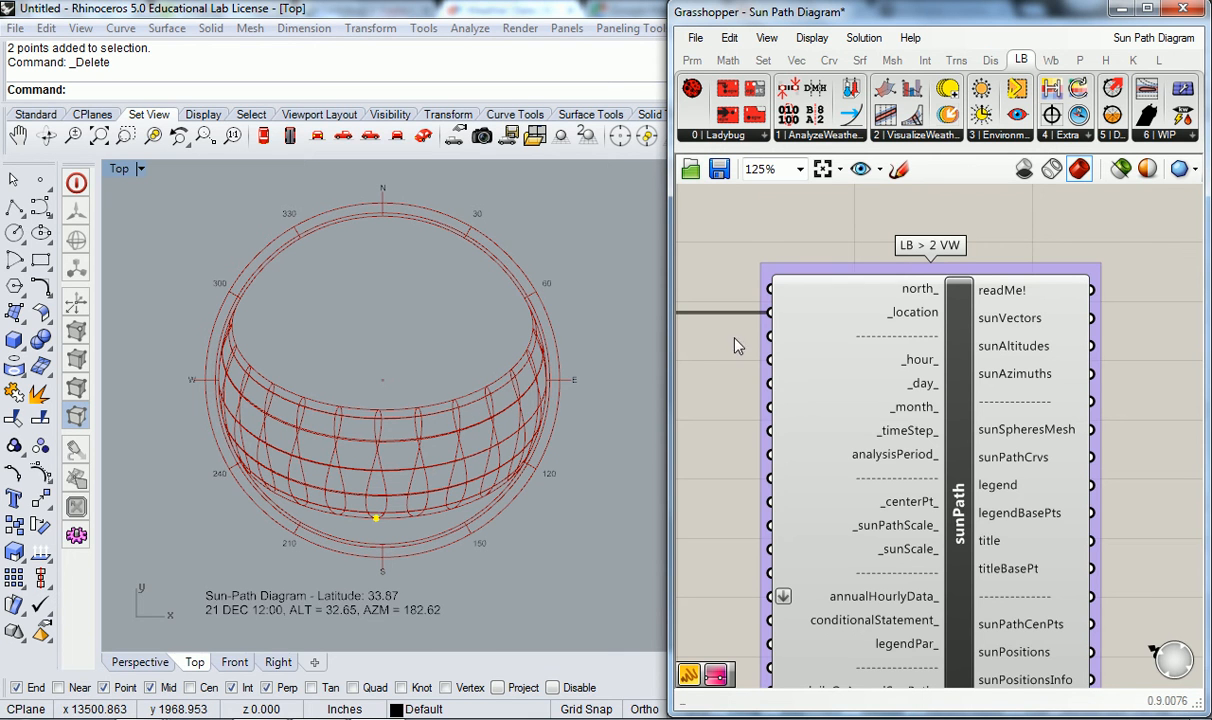
scroll(727, 364, "down", 1)
right_click_drag(718, 376, 810, 339)
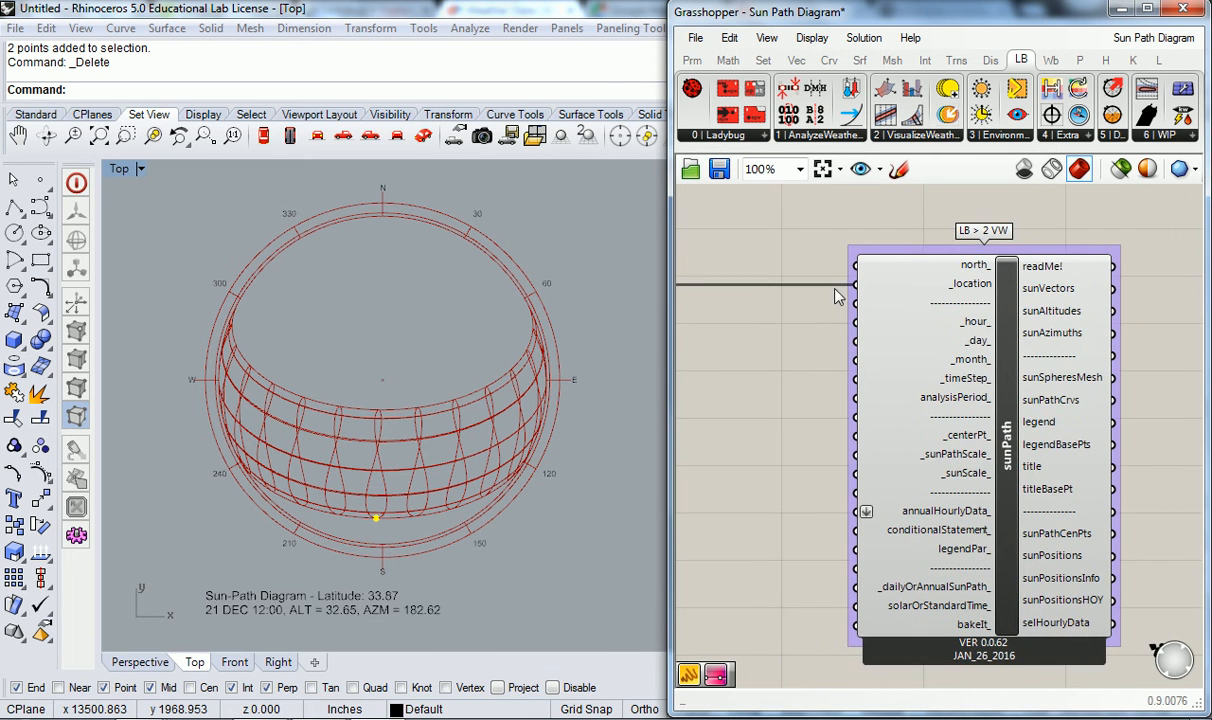
left_click(692, 60)
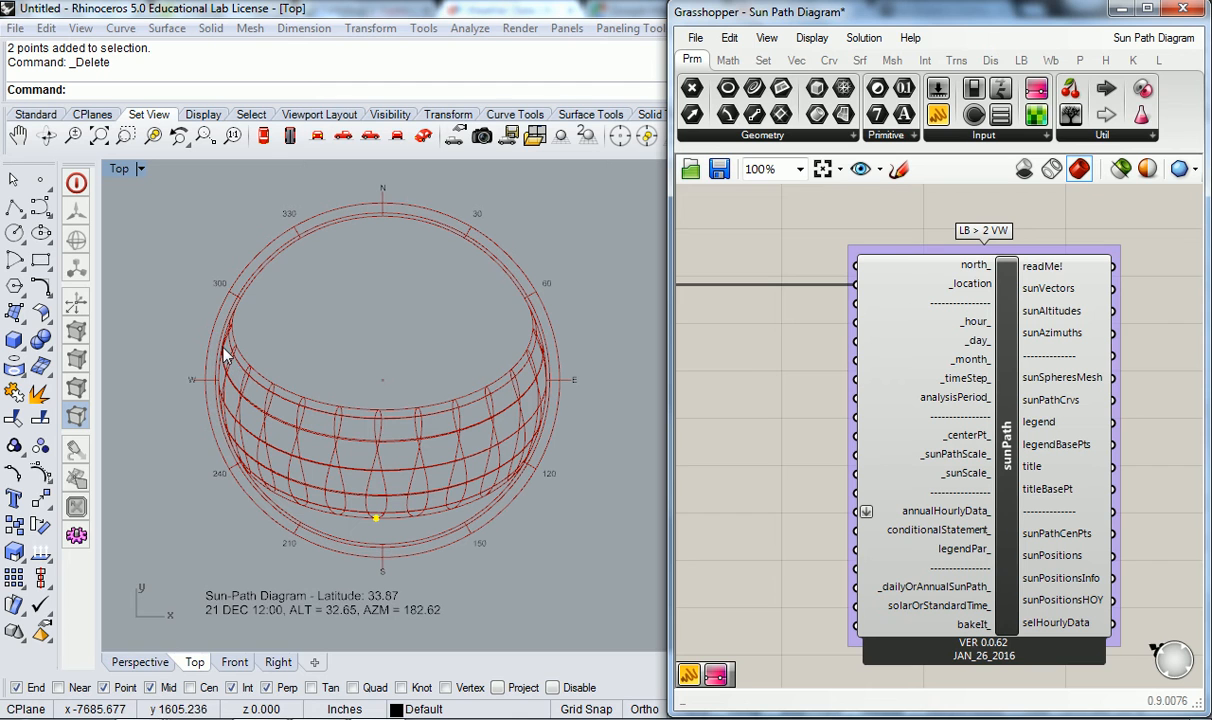
scroll(912, 311, "up", 1)
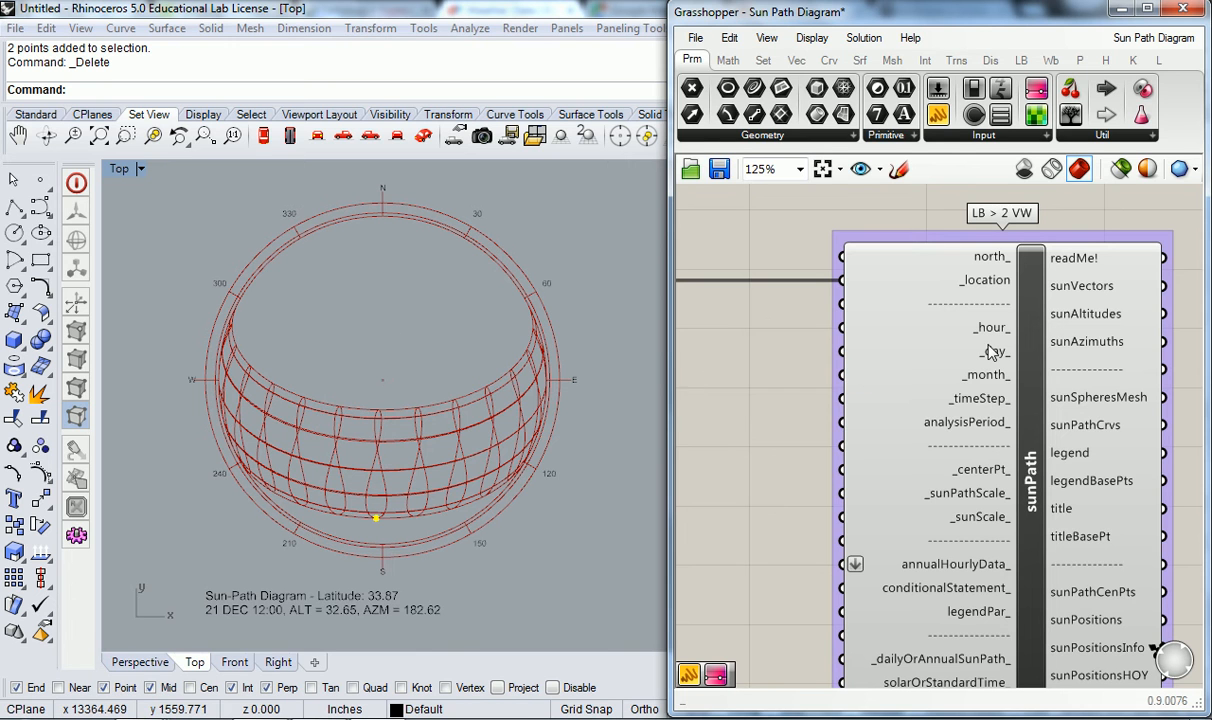
mouse_move(990, 351)
scroll(882, 367, "down", 2)
right_click_drag(836, 374, 906, 380)
scroll(1041, 347, "up", 1)
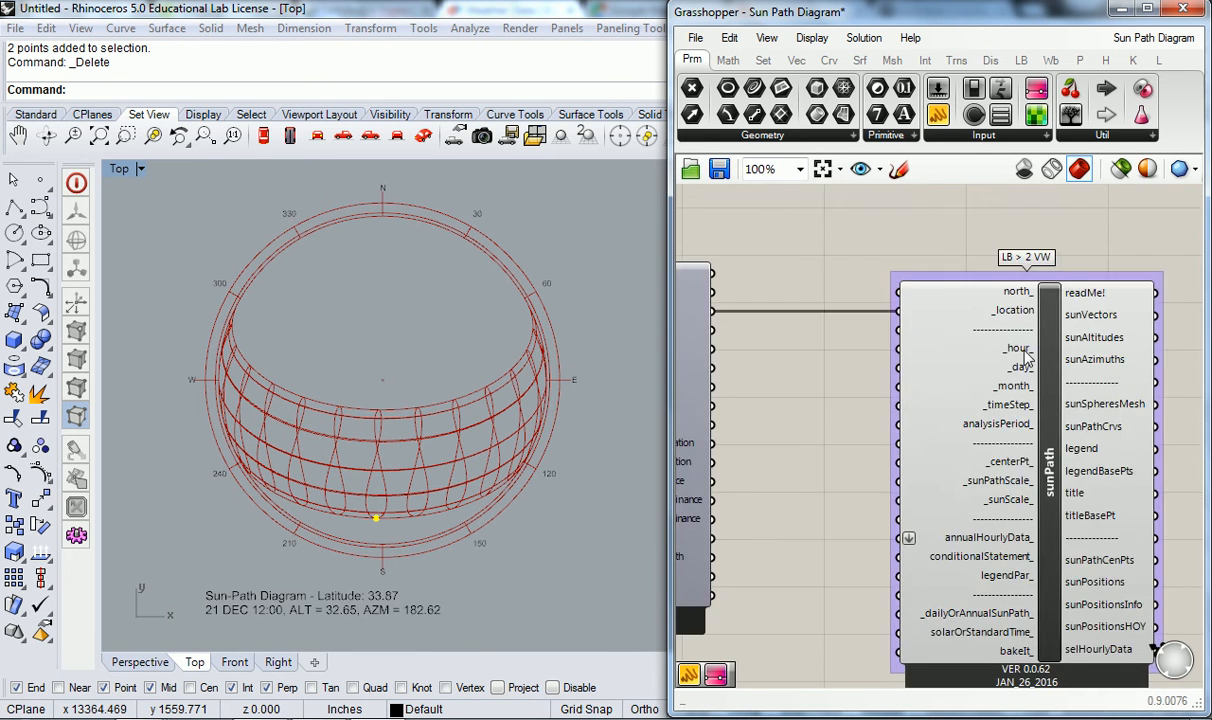
- Move the sunPath component farther away from the importEPW component to make room for input sliders
mouse_move(1017, 356)
right_click_drag(1008, 400, 792, 392)
left_click_drag(793, 392, 1103, 397)
left_click(843, 427)
scroll(843, 427, "down", 3)
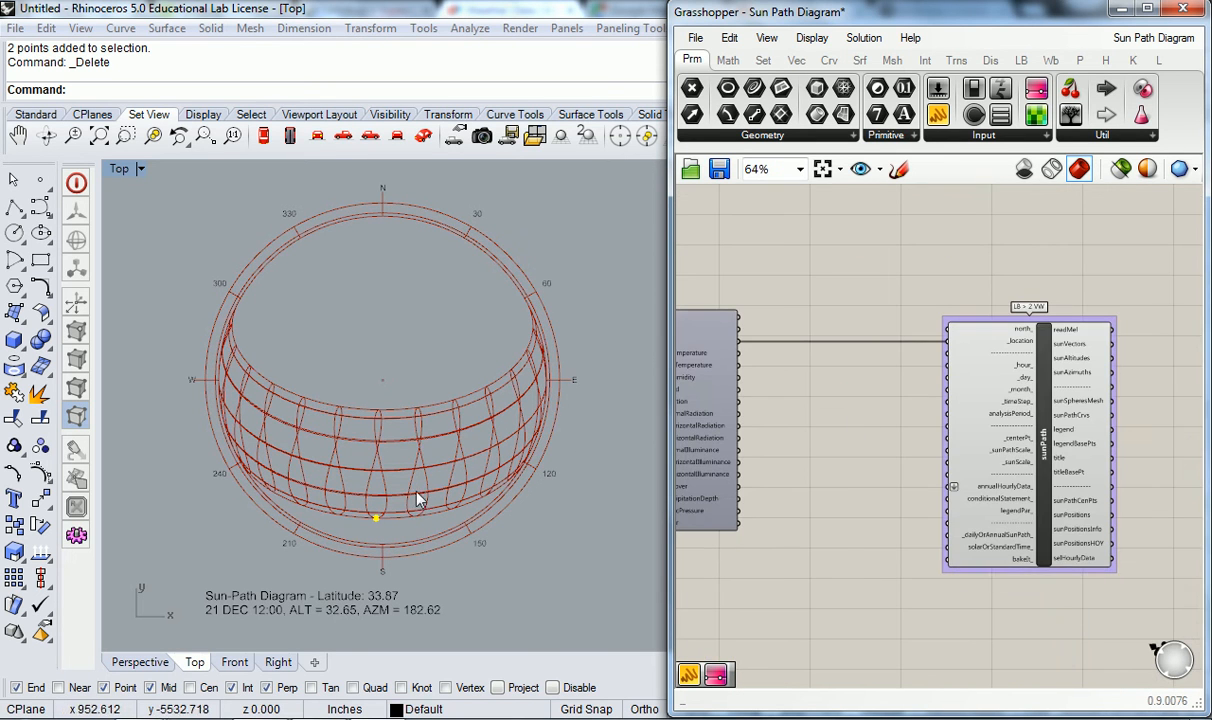
- Add a number slider ranging from 1 to 24 and connect it to the sunPath component's _hour_ input
scroll(375, 495, "up", 5)
right_click_drag(375, 505, 440, 442)
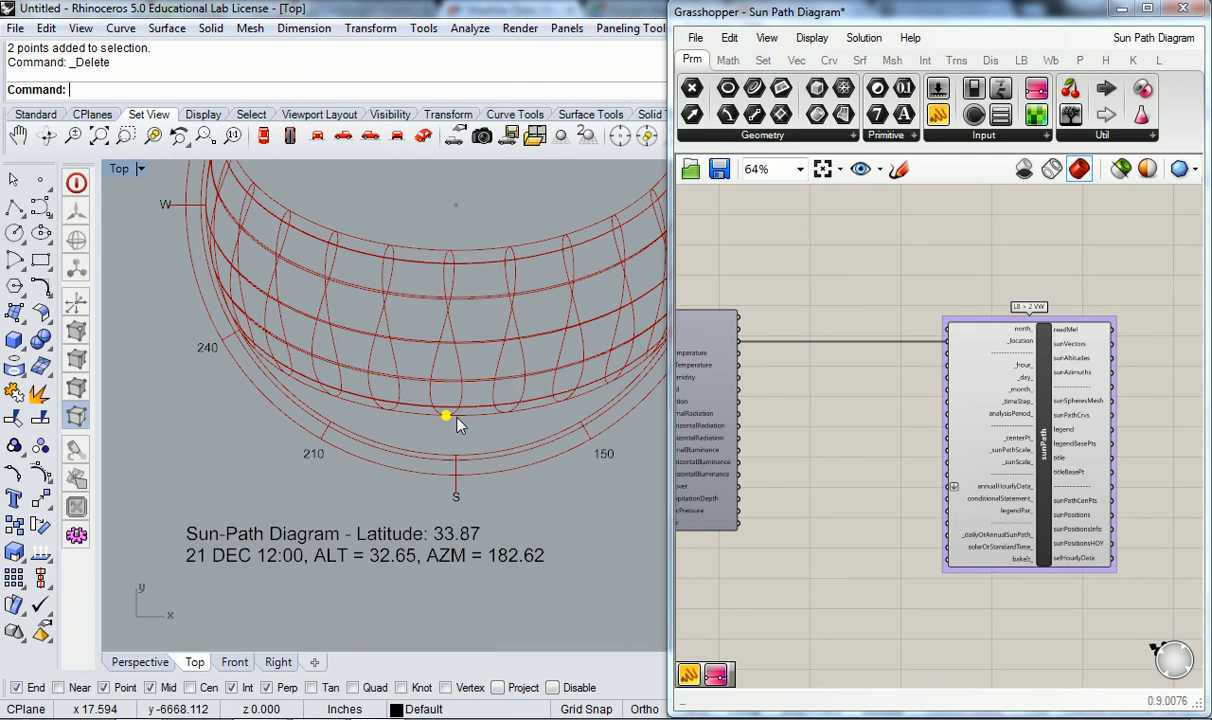
right_click_drag(527, 433, 462, 461)
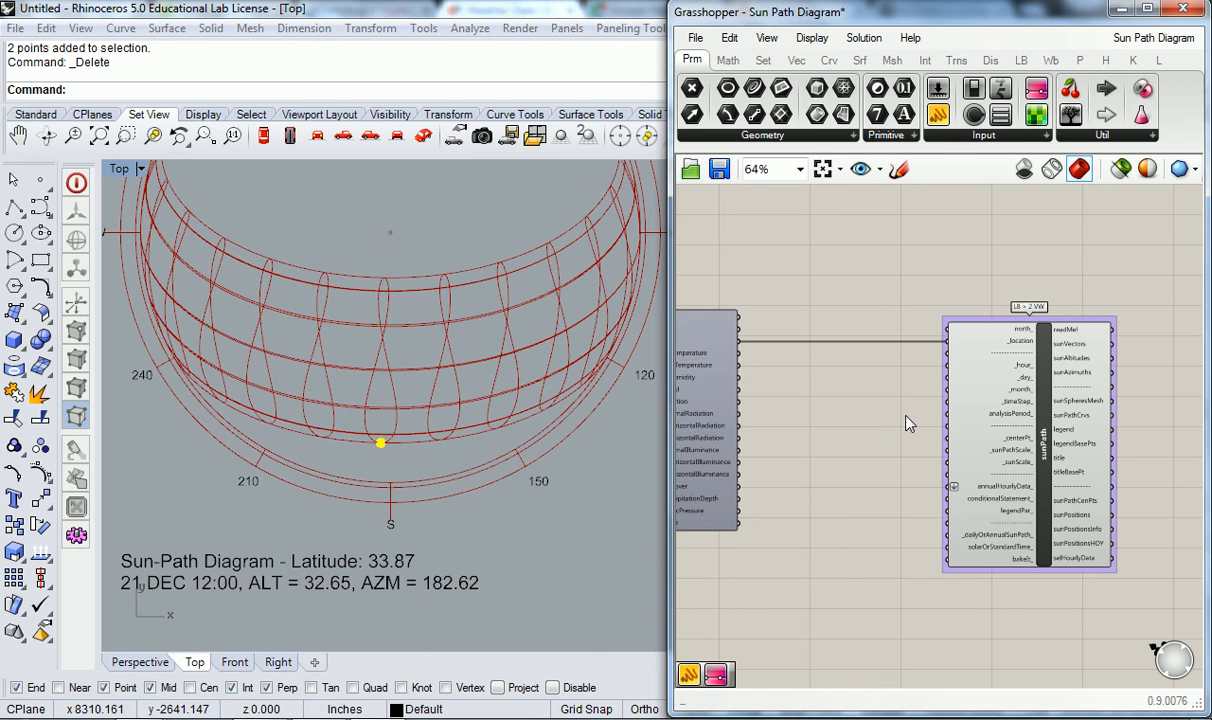
right_click_drag(477, 419, 463, 452)
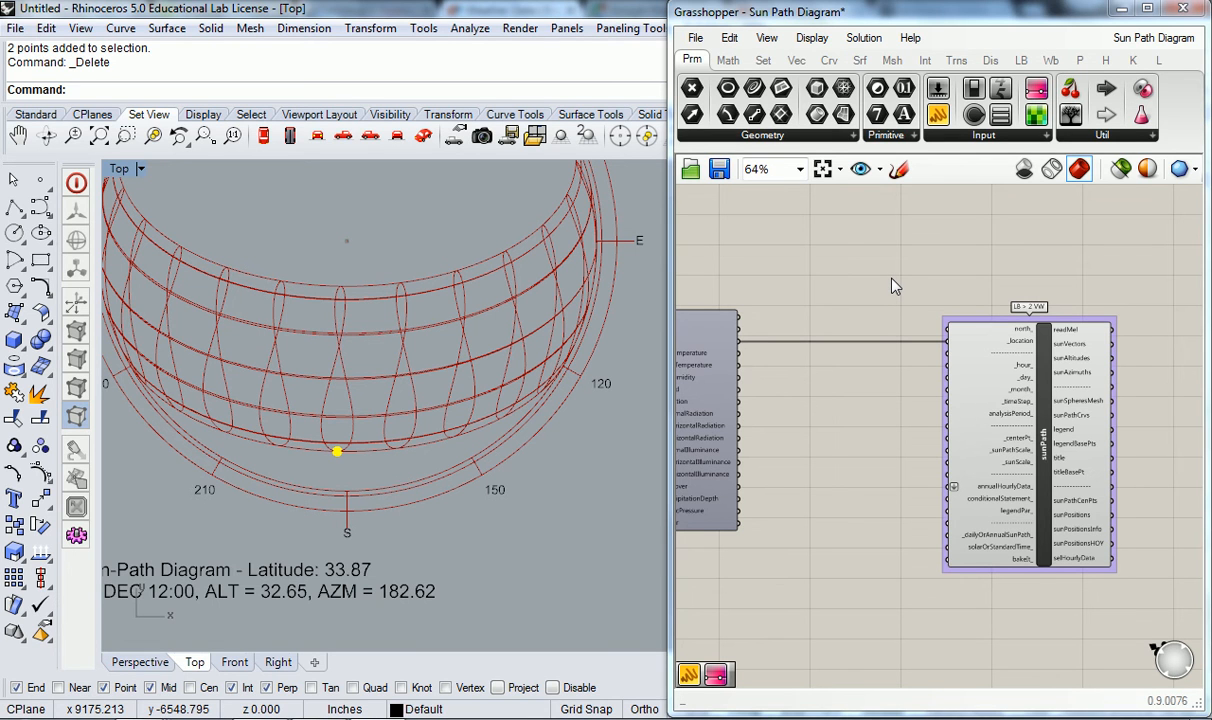
scroll(1024, 400, "up", 3)
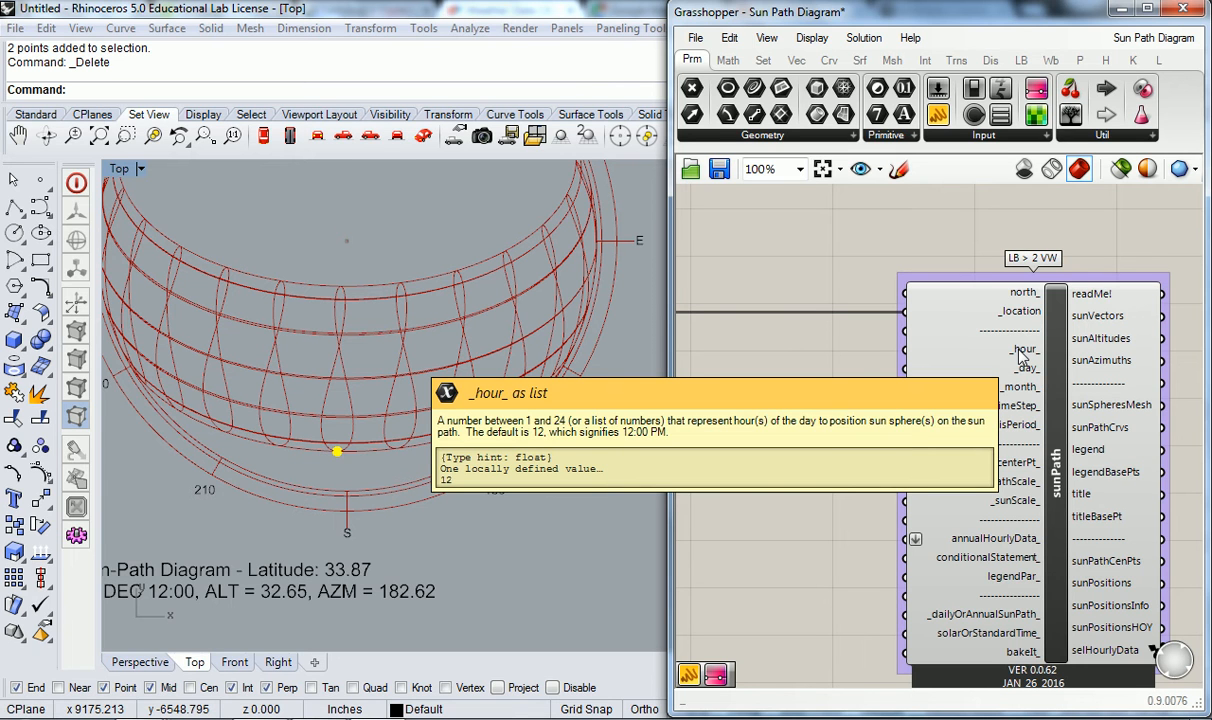
double_click(784, 352)
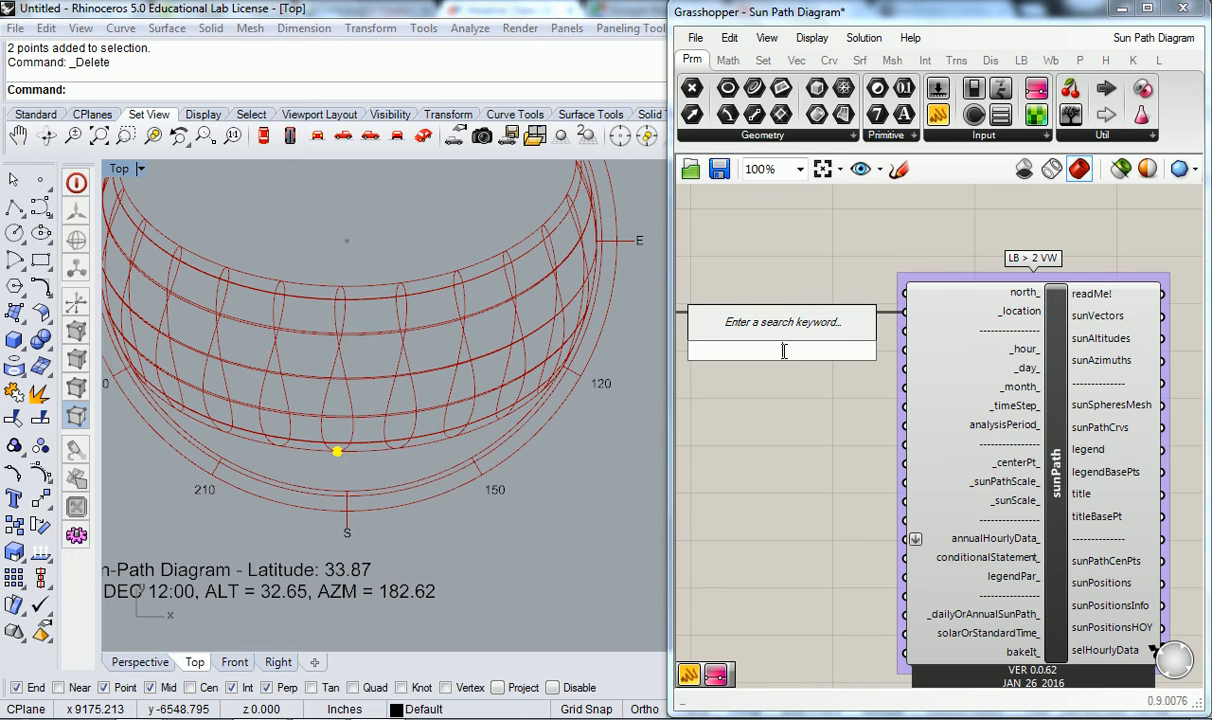
type("1<24")
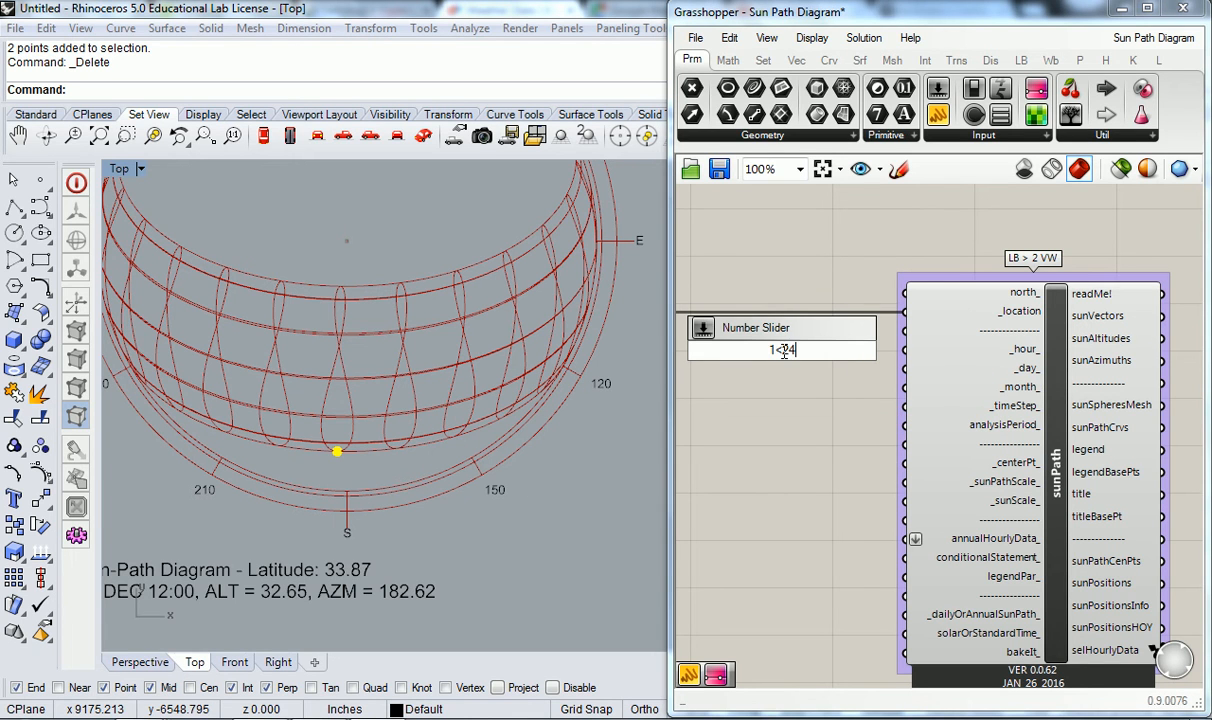
key("Return")
left_click_drag(858, 350, 906, 350)
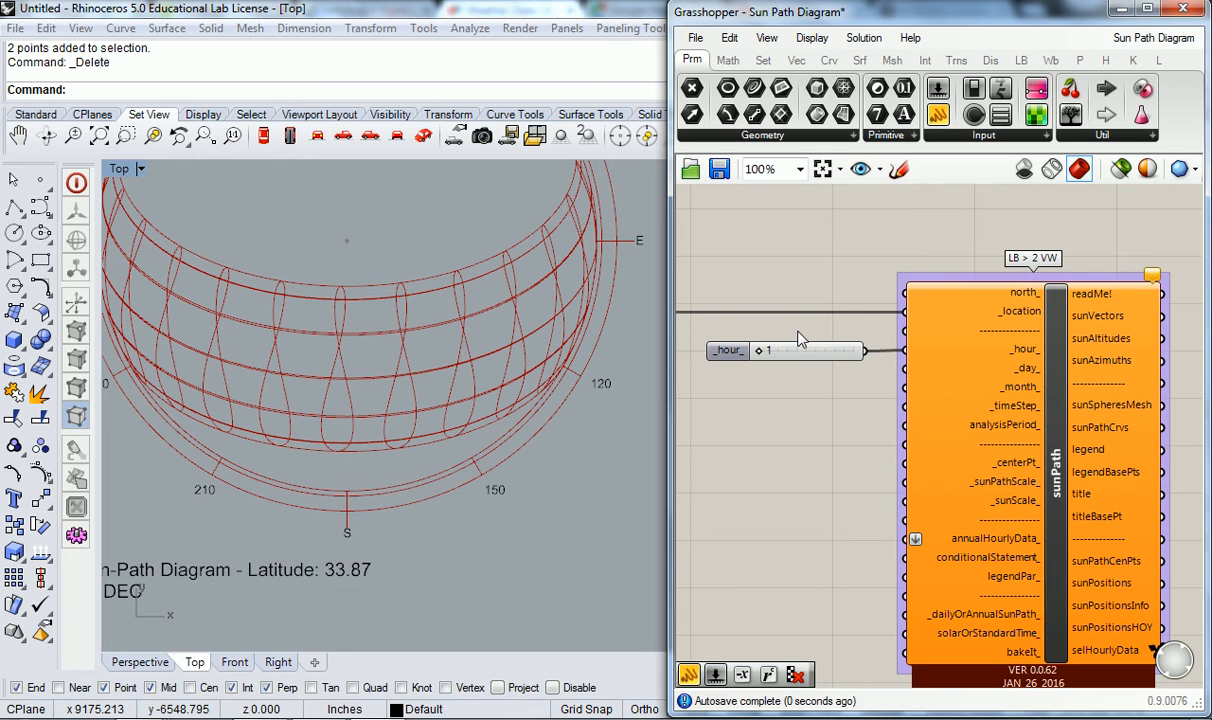
- Duplicate the _hour_ slider, place the copy directly below it, and clear the selection
left_click(729, 352)
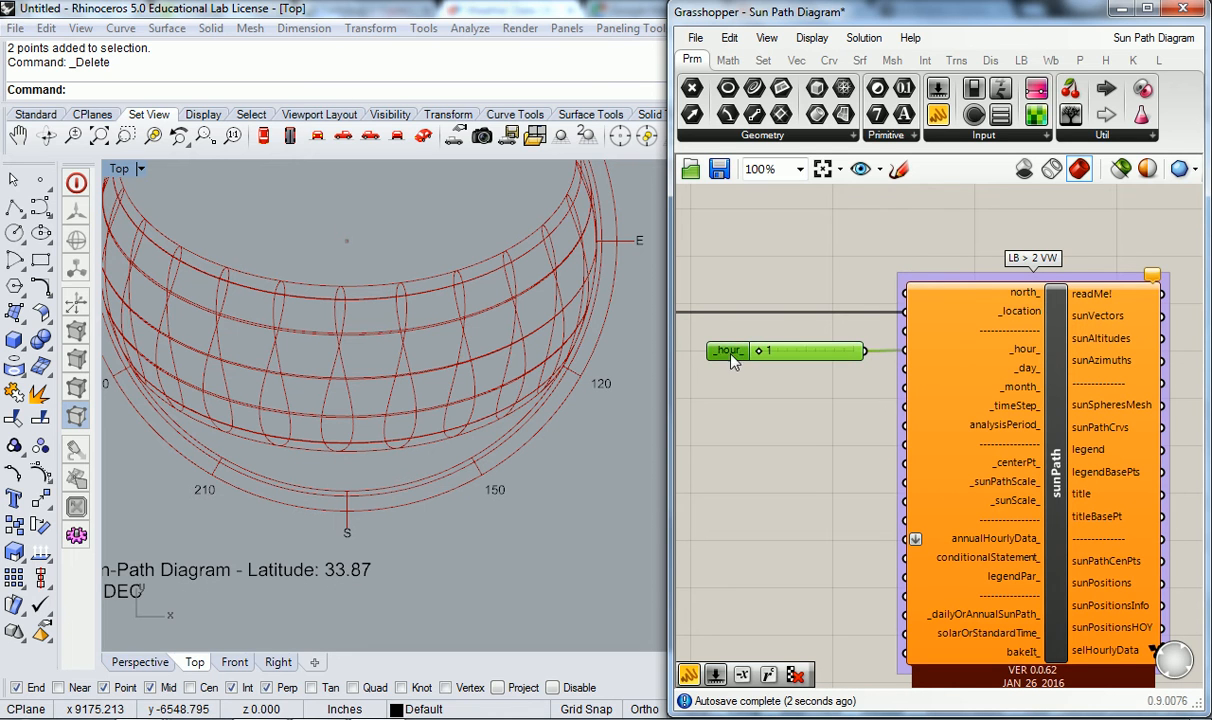
right_click_drag(753, 458, 817, 426)
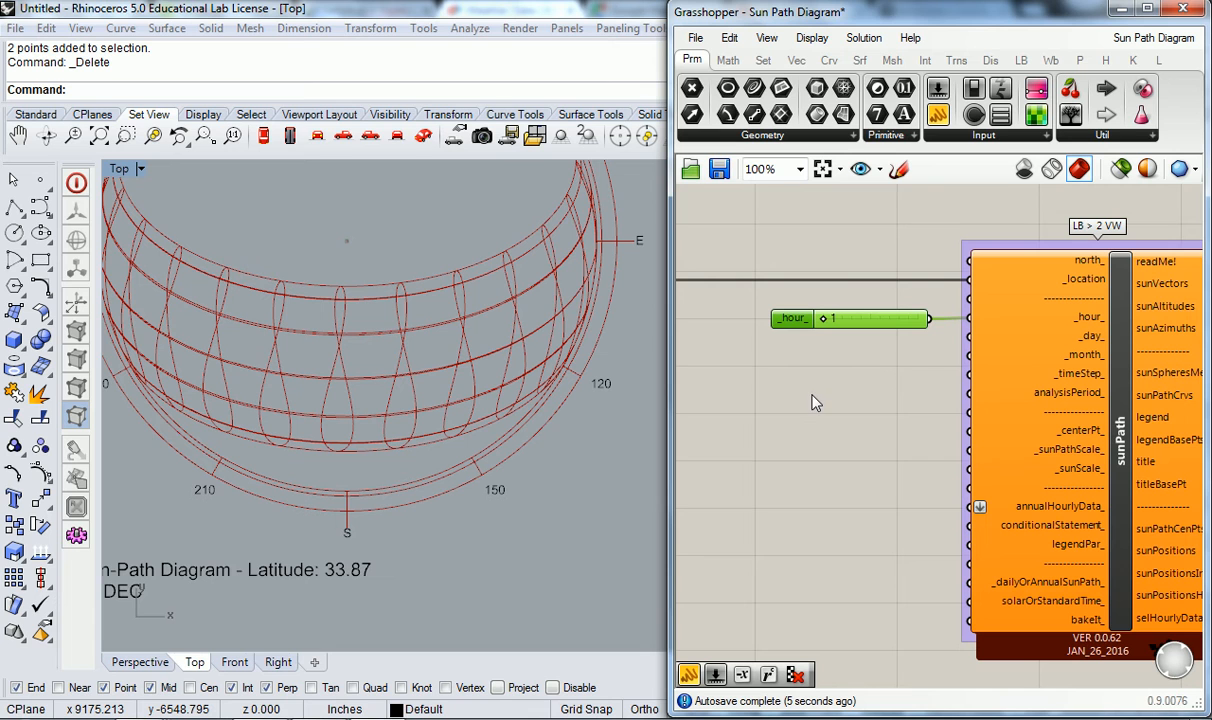
key("ctrl+v")
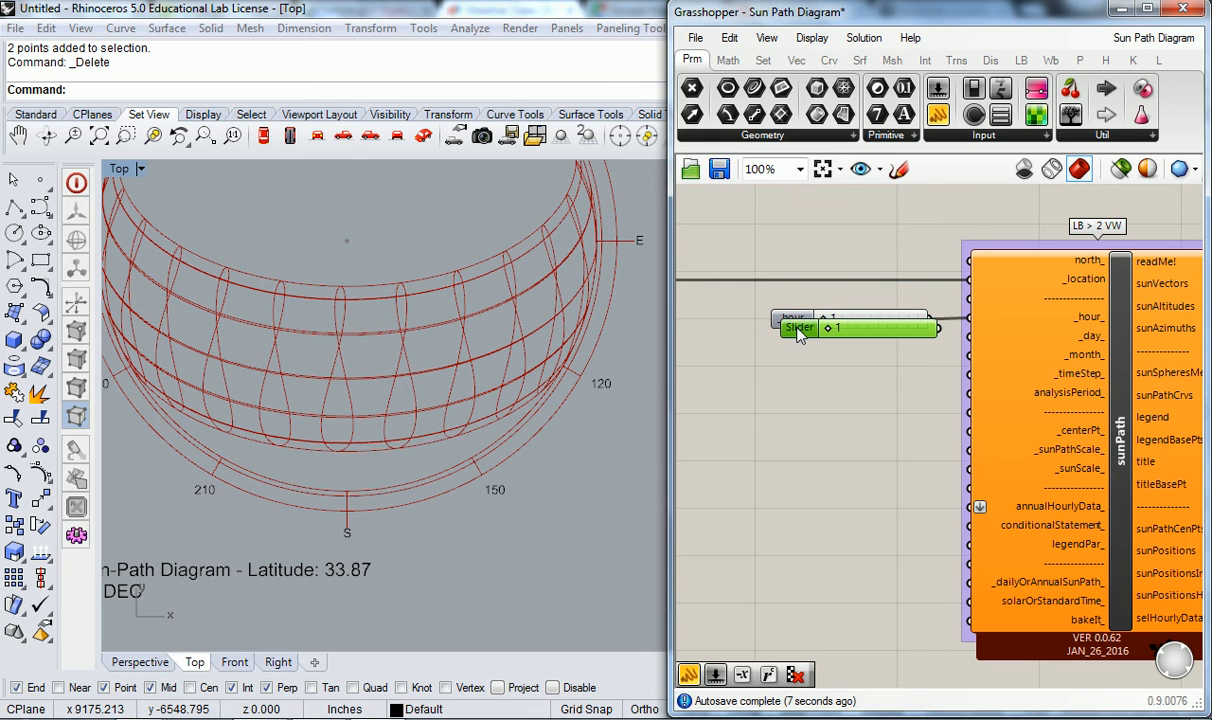
left_click_drag(798, 327, 789, 348)
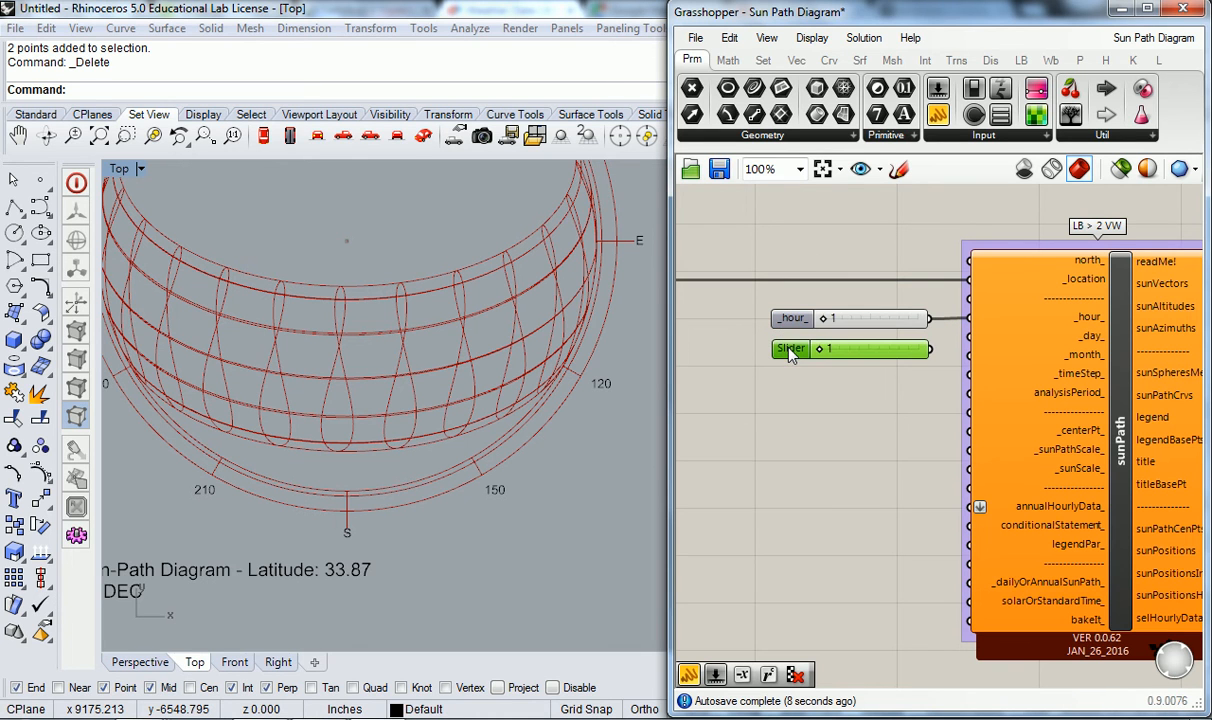
left_click(815, 296)
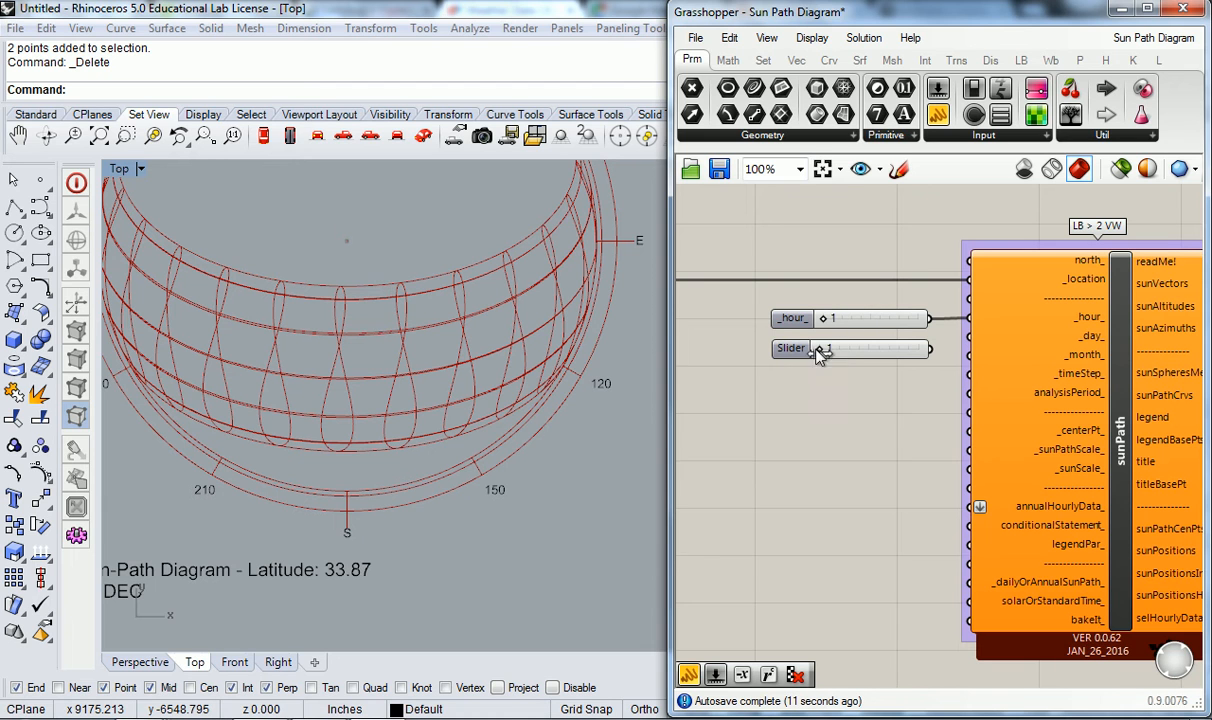
- Set the maximum of the unconnected slider below the _hour_ slider to 31
mouse_move(1070, 341)
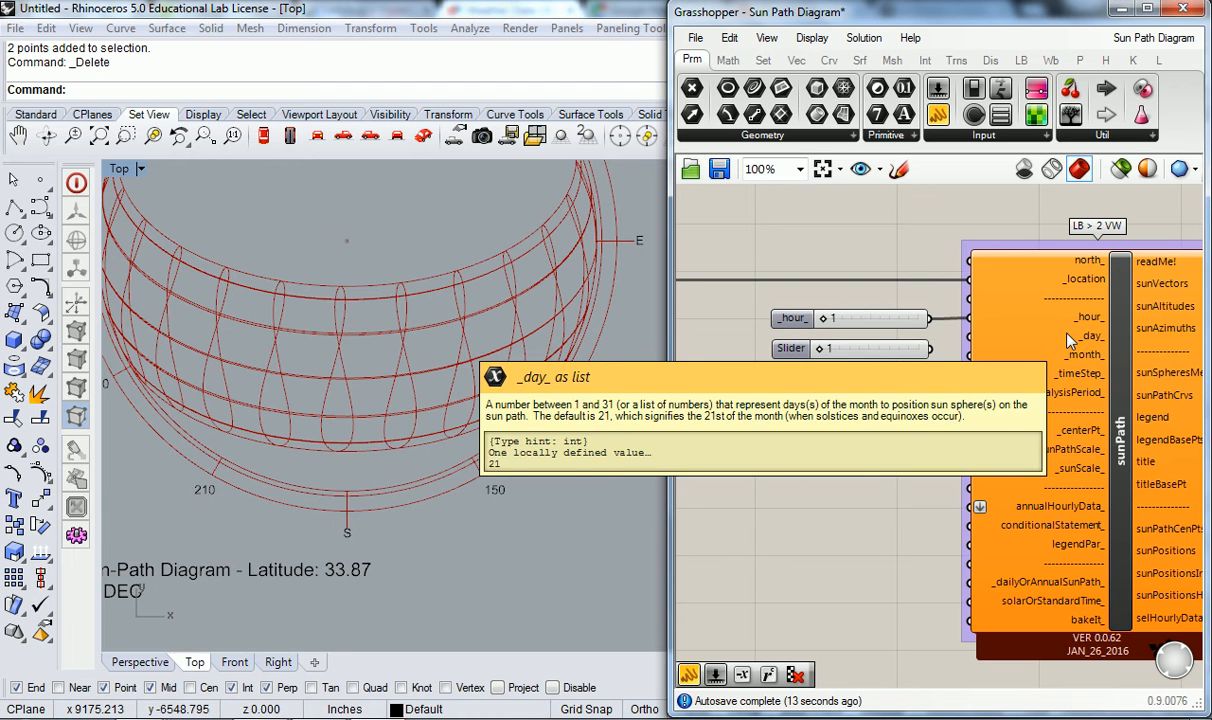
double_click(790, 350)
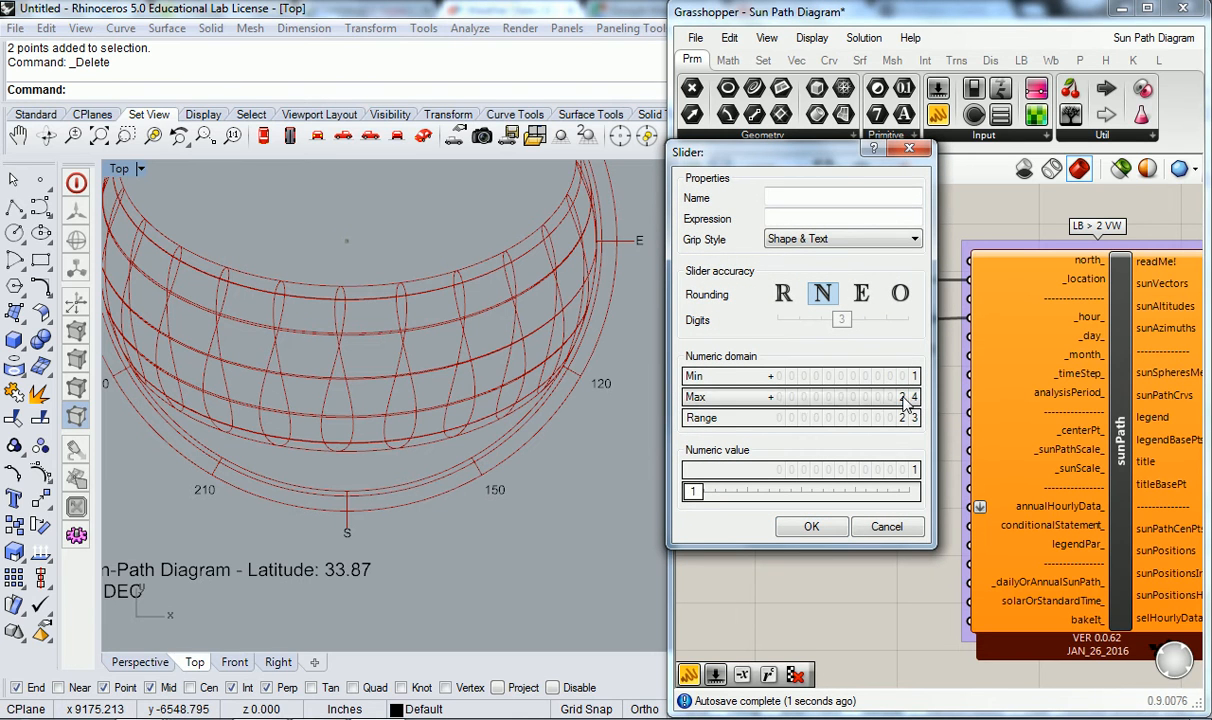
left_click(904, 398)
type("21")
key("BackSpace")
key("BackSpace")
type("31")
left_click(888, 399)
left_click(811, 526)
- Connect the slider with the 31 maximum to sunPath's _day_ input and place a copy of it directly below
mouse_move(1082, 340)
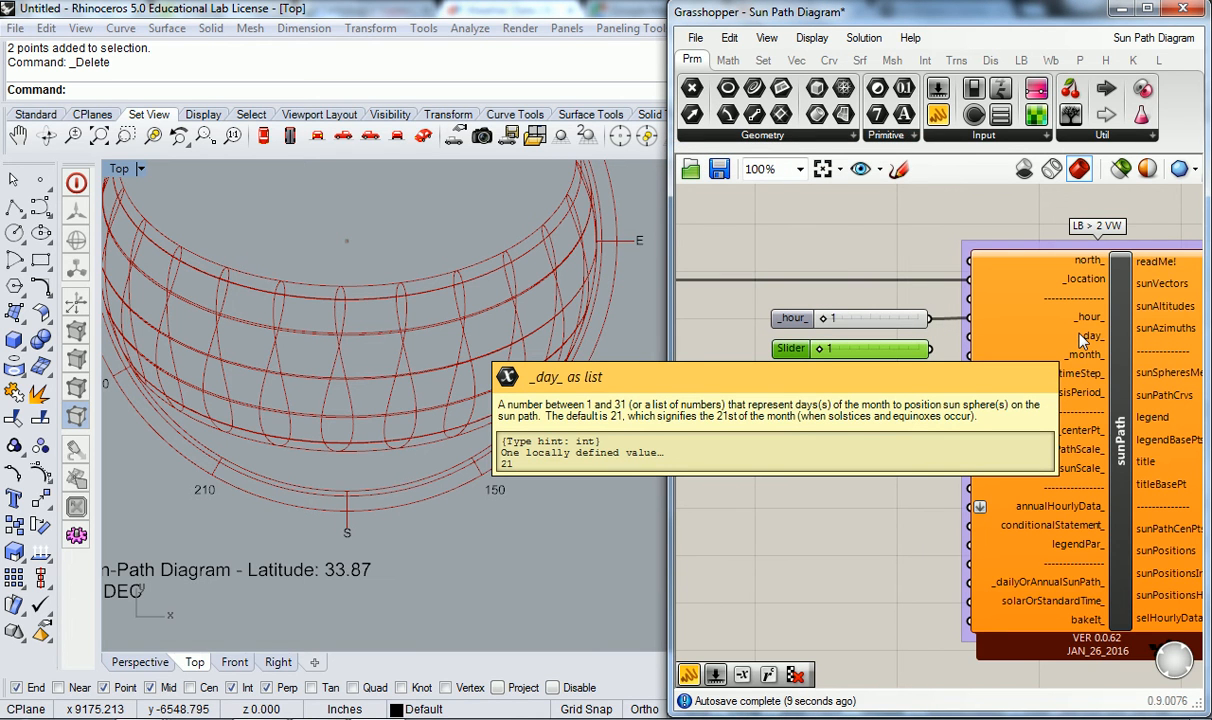
left_click_drag(930, 348, 968, 343)
left_click(790, 350)
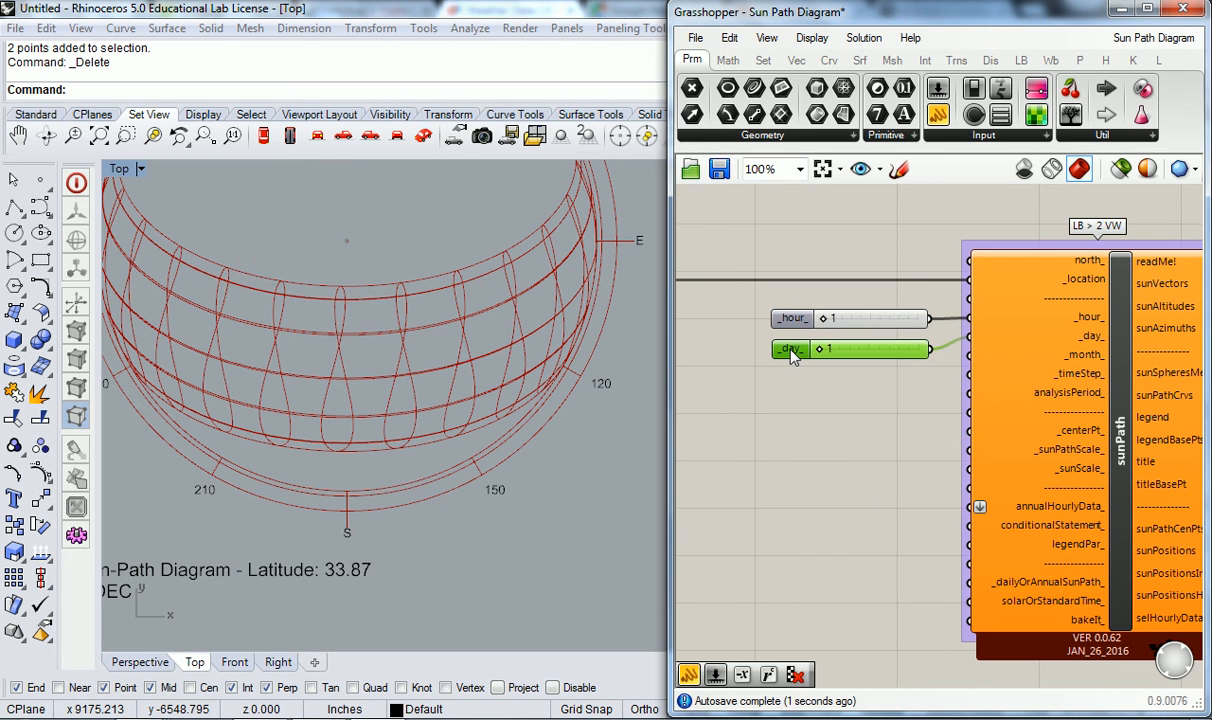
left_click_drag(791, 350, 789, 383, "alt")
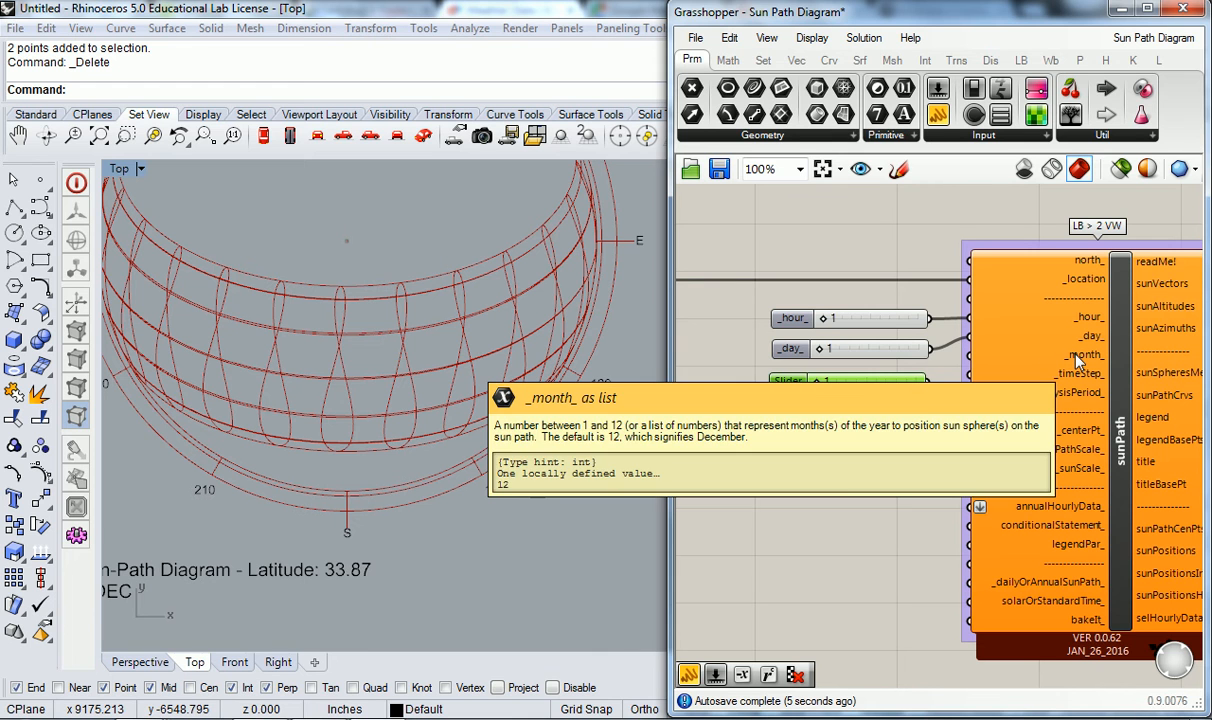
- Set the new copy's maximum to 12 and connect it to the sunPath component's _month_ input
double_click(788, 381)
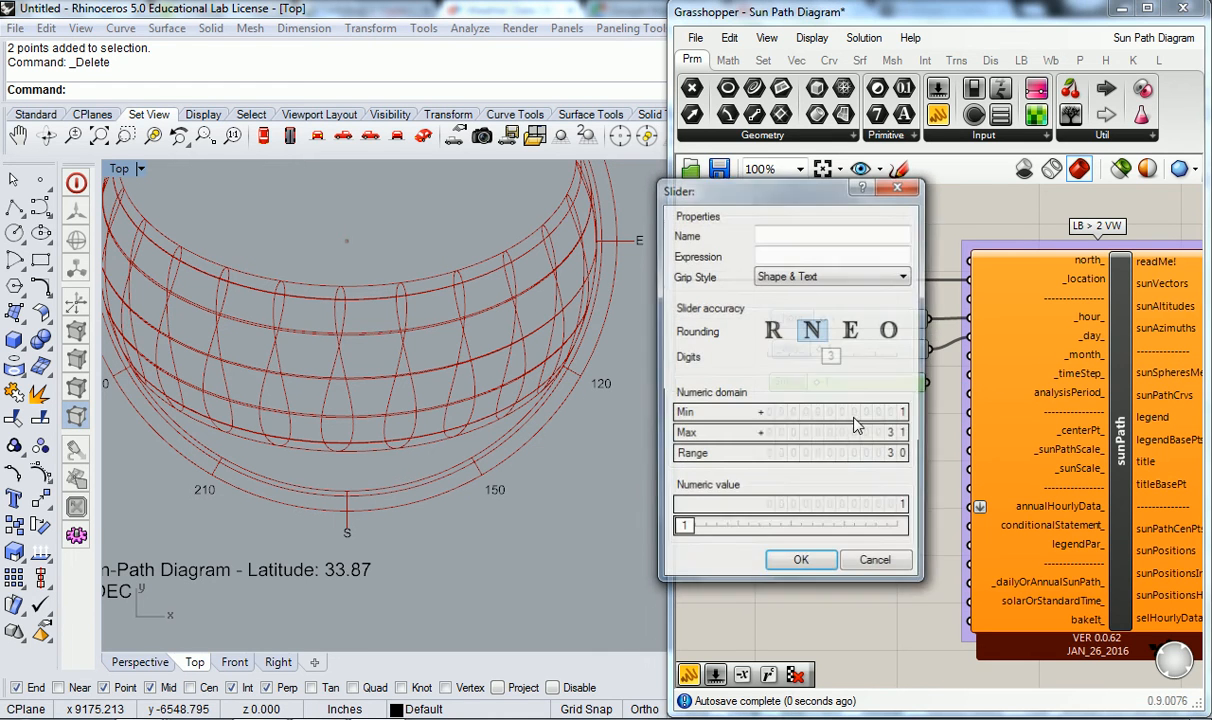
double_click(883, 436)
type("12")
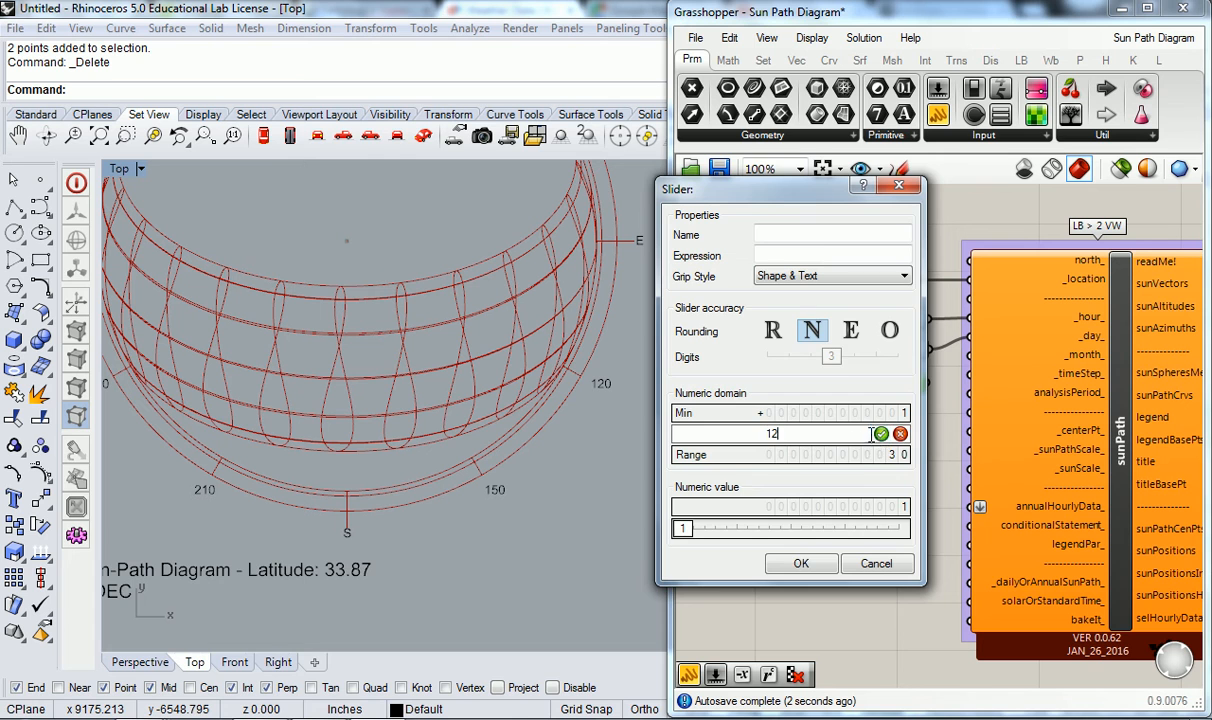
key("Return")
left_click(801, 563)
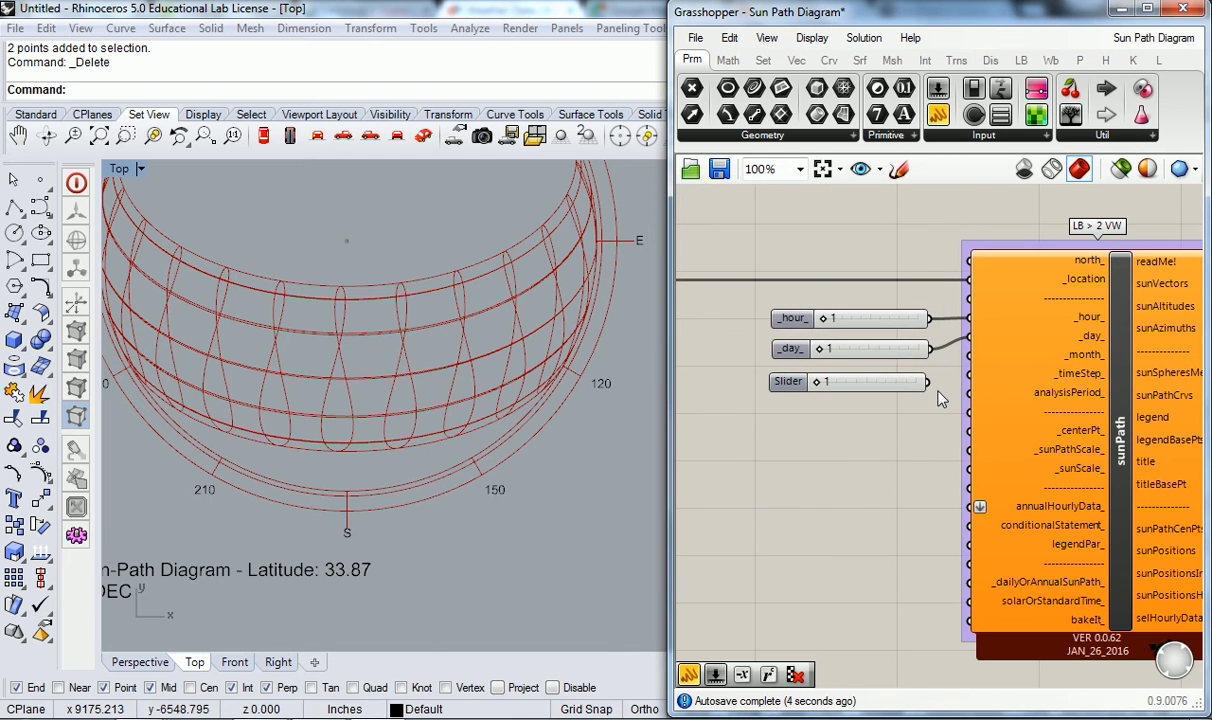
left_click_drag(937, 384, 969, 355)
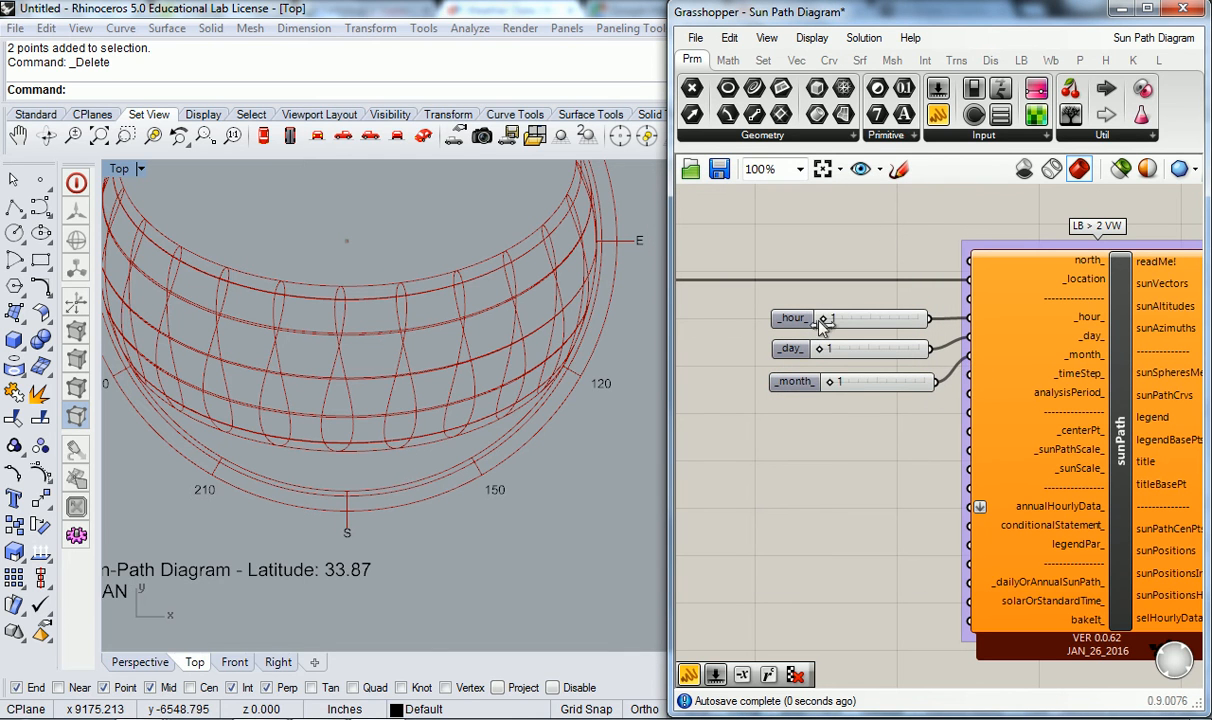
- Examine the sunPath component's warning and _hour_ input description, and view the whole sun path diagram in the Top viewport
right_click_drag(1072, 244, 931, 270)
mouse_move(1075, 270)
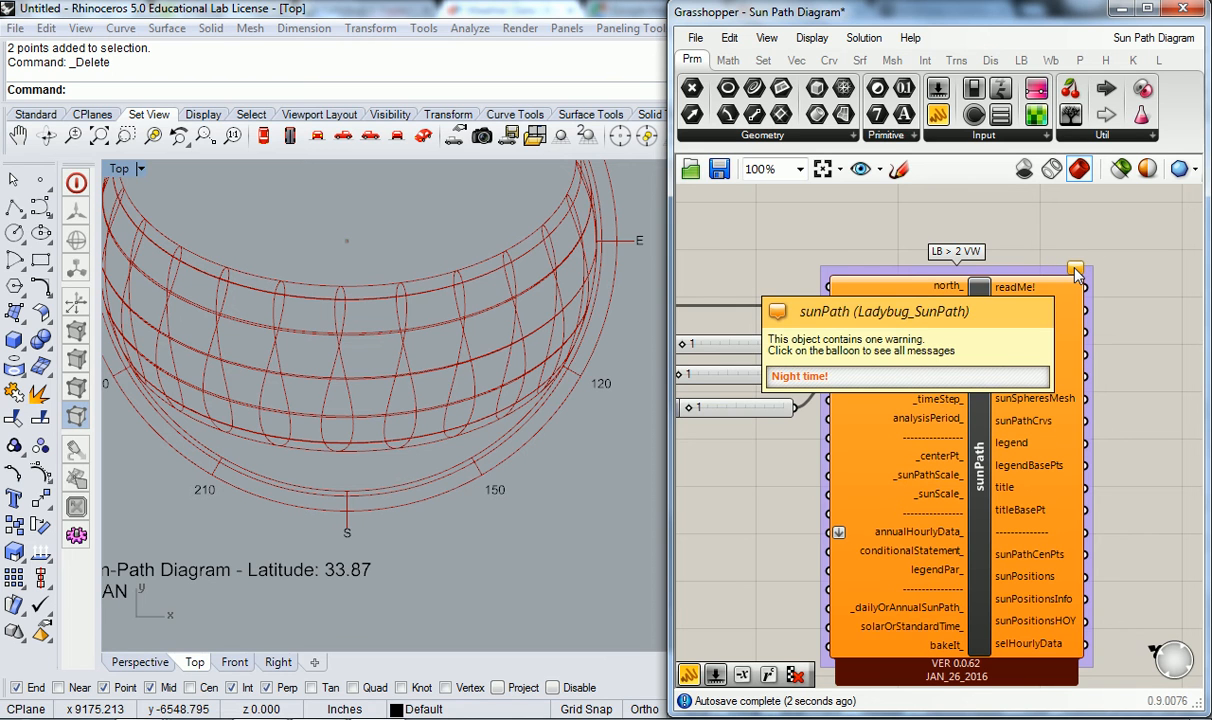
scroll(790, 238, "down", 3)
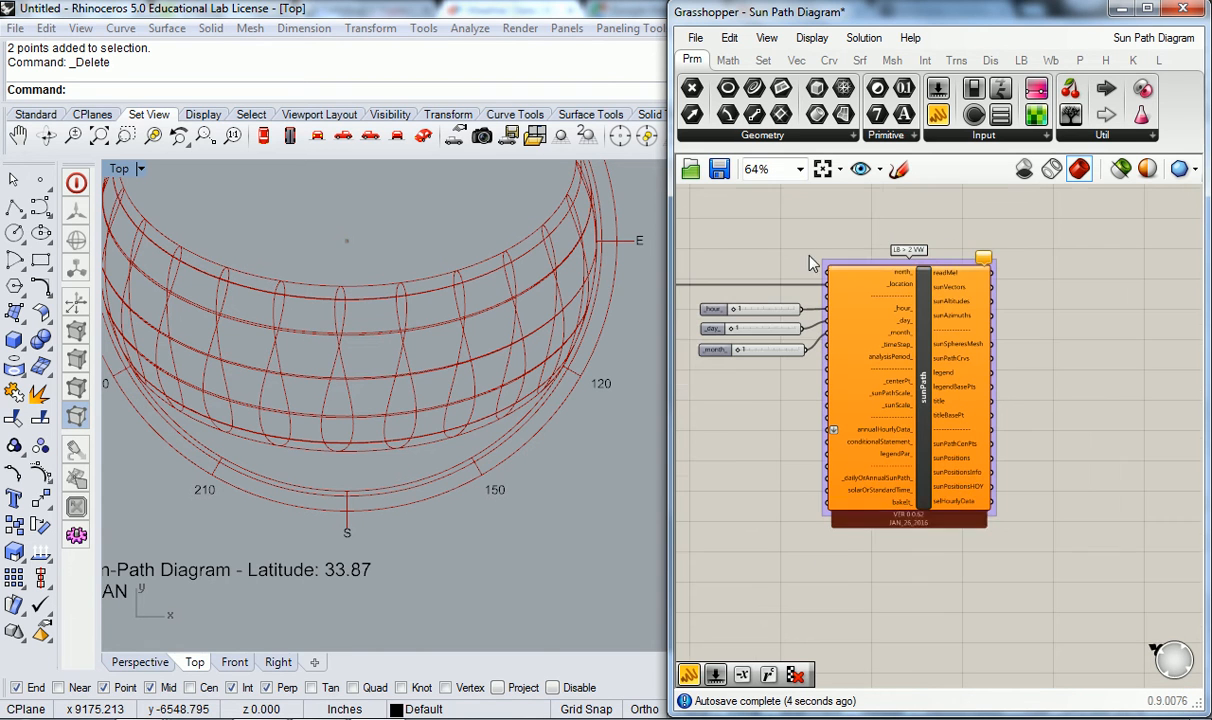
scroll(474, 353, "down", 6)
right_click_drag(474, 353, 470, 422)
scroll(431, 318, "up", 2)
right_click_drag(427, 336, 408, 326)
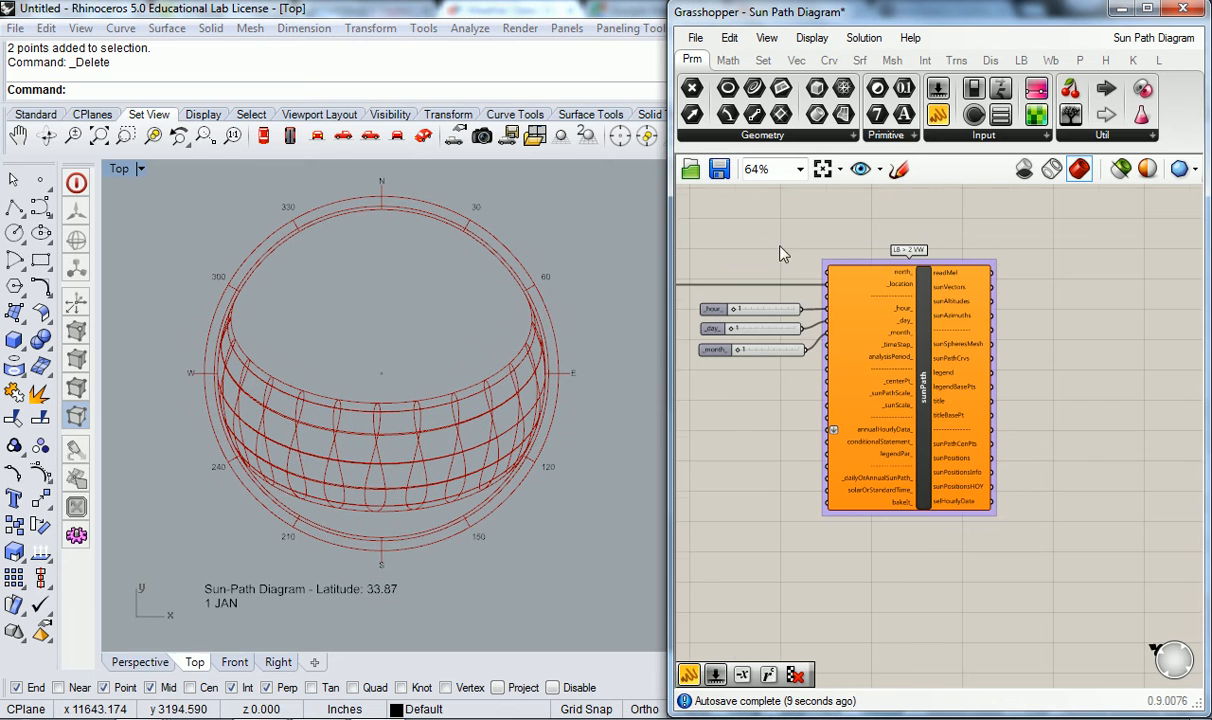
scroll(840, 325, "up", 1)
right_click_drag(822, 350, 877, 332)
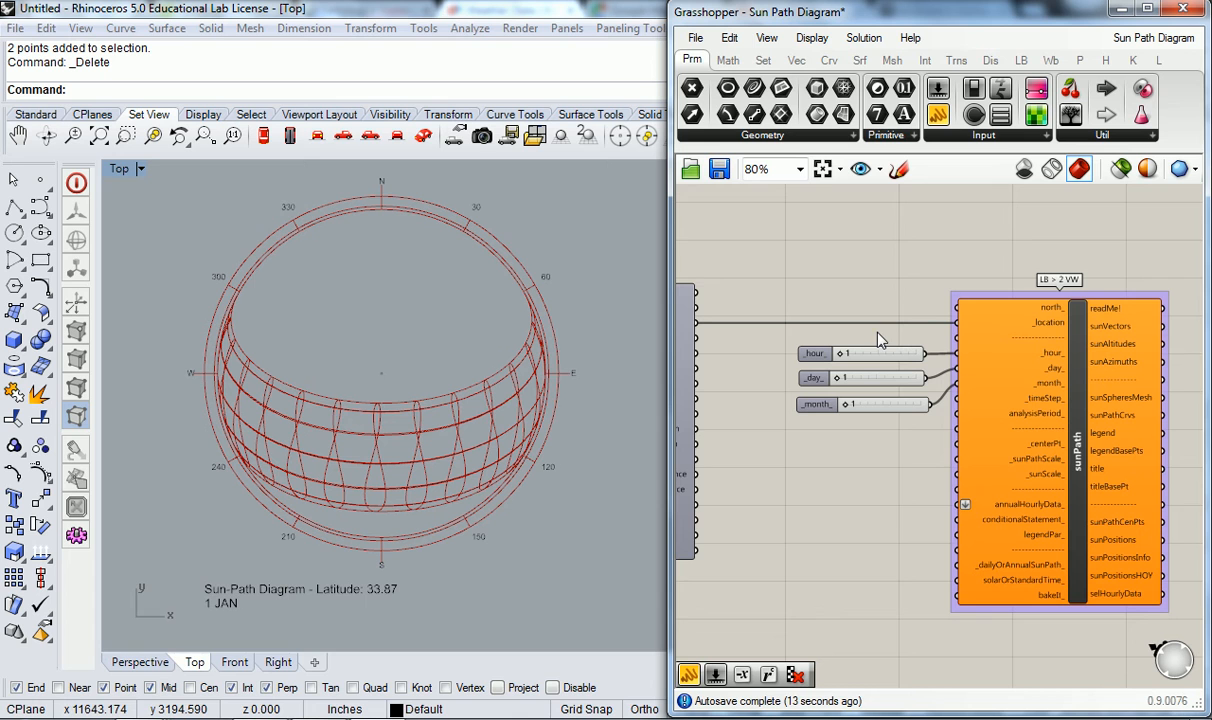
mouse_move(1058, 367)
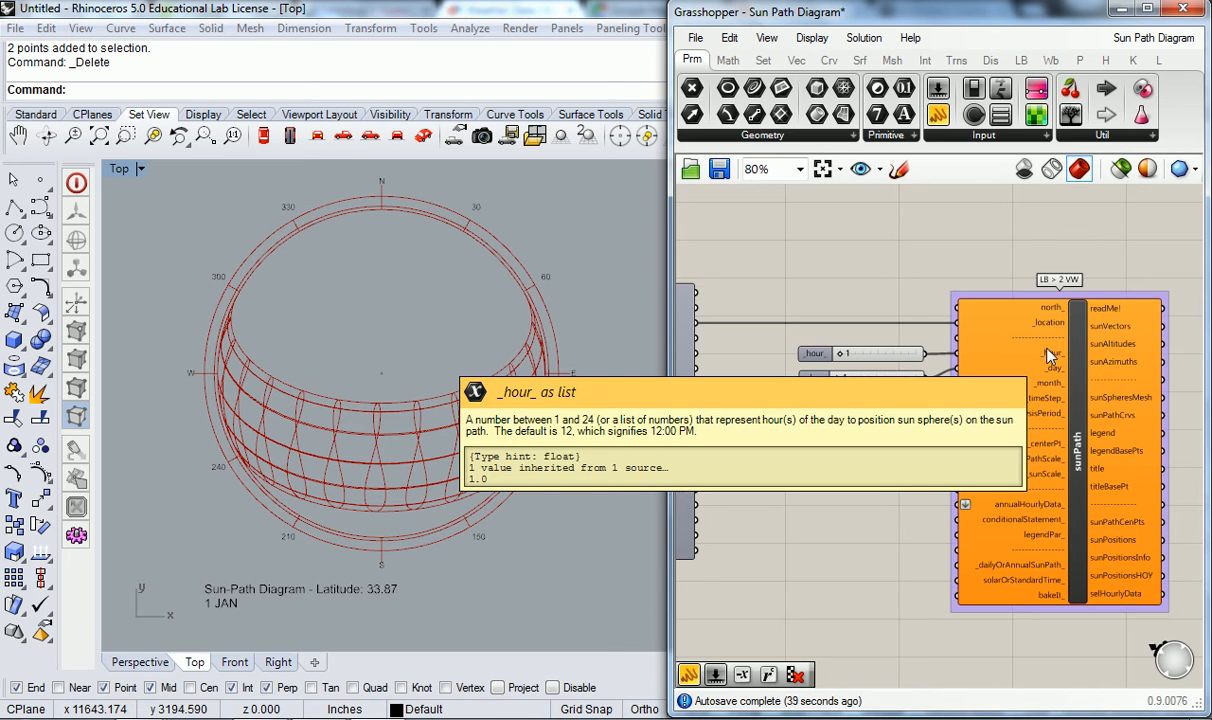
scroll(1082, 312, "up", 5)
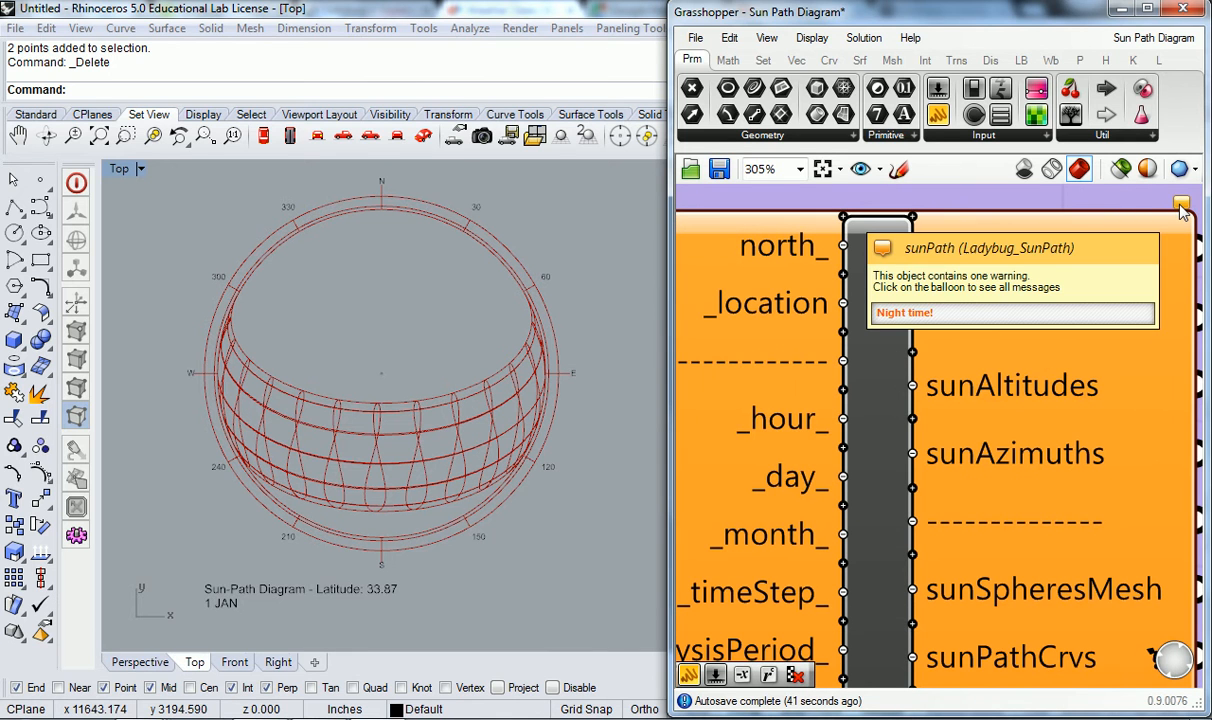
- Set the _hour_ slider feeding the sunPath component to 12
scroll(819, 493, "down", 3)
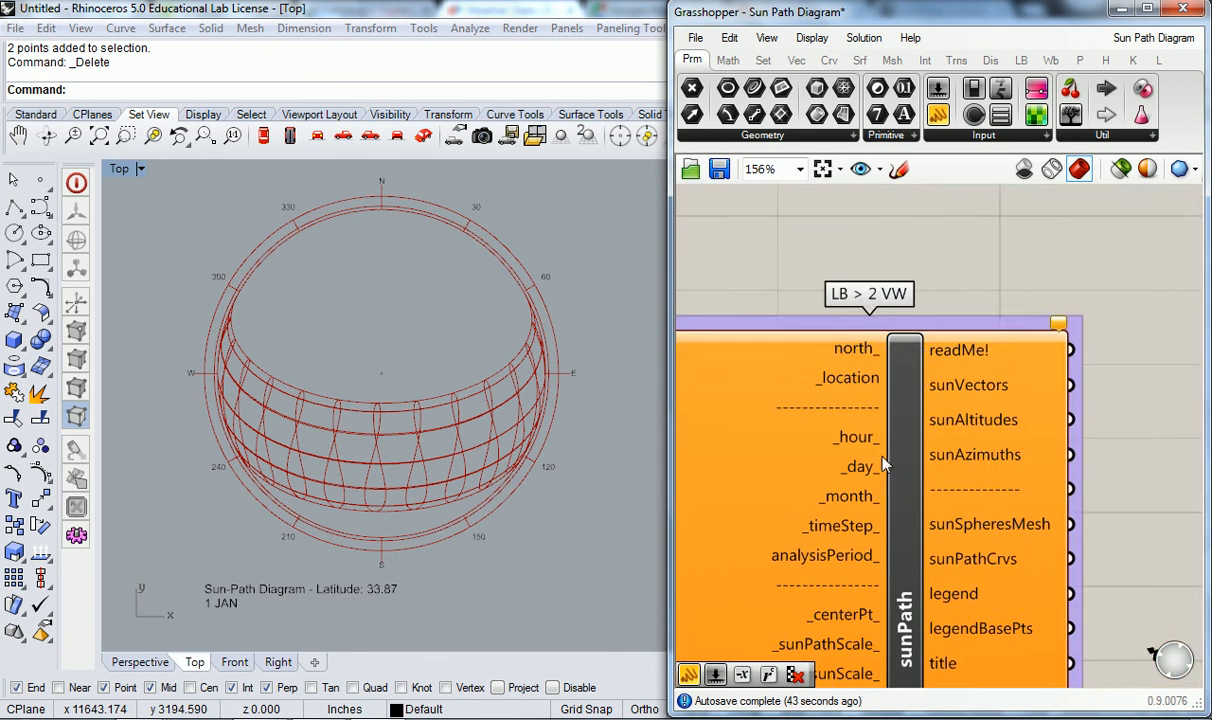
scroll(1025, 316, "down", 2)
scroll(735, 310, "up", 3)
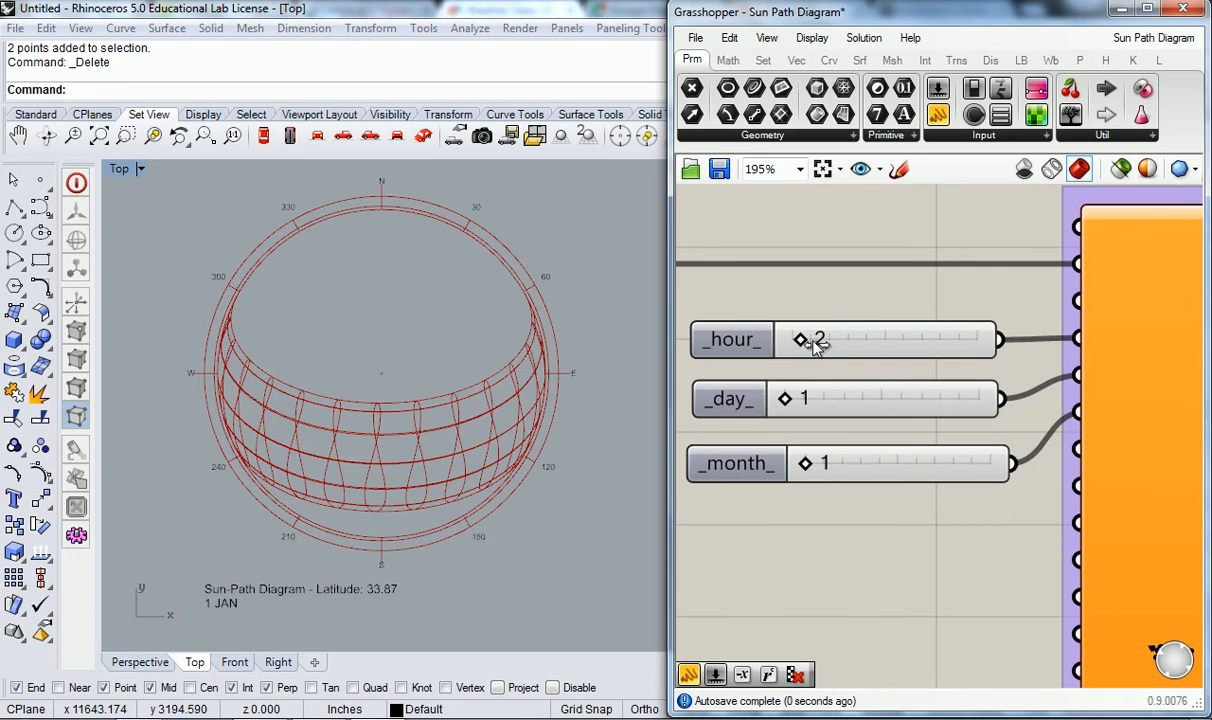
left_click_drag(846, 341, 881, 347)
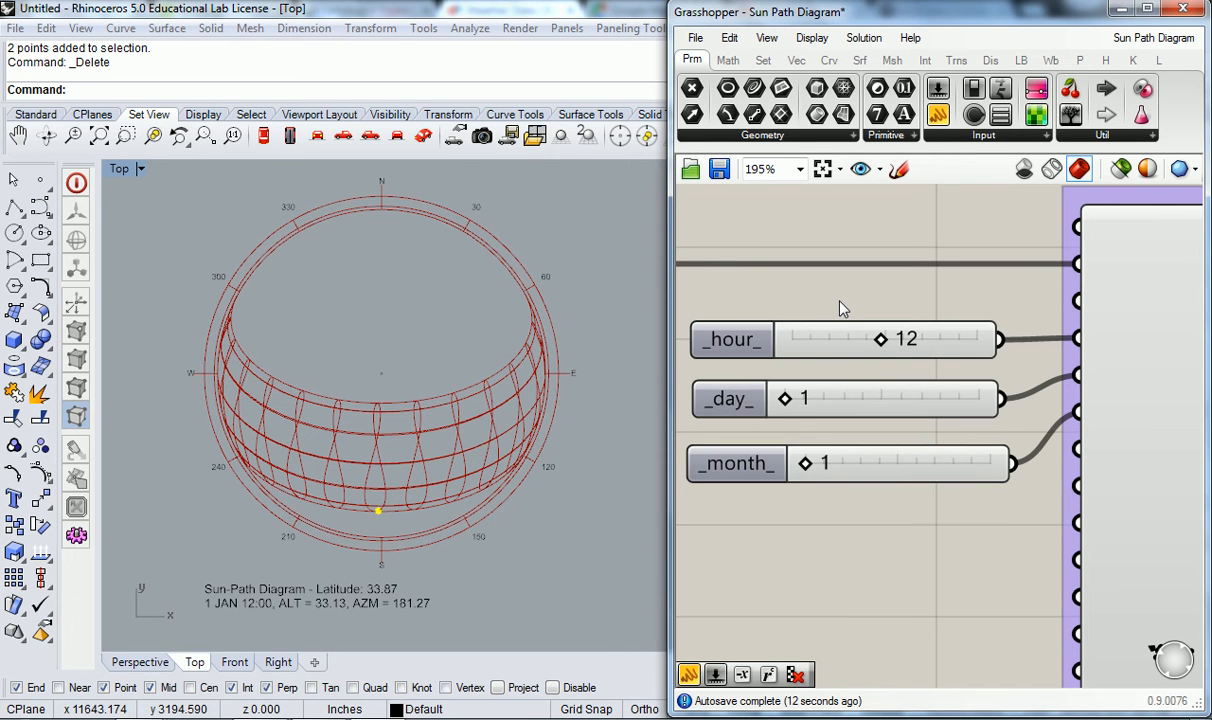
scroll(876, 306, "down", 5)
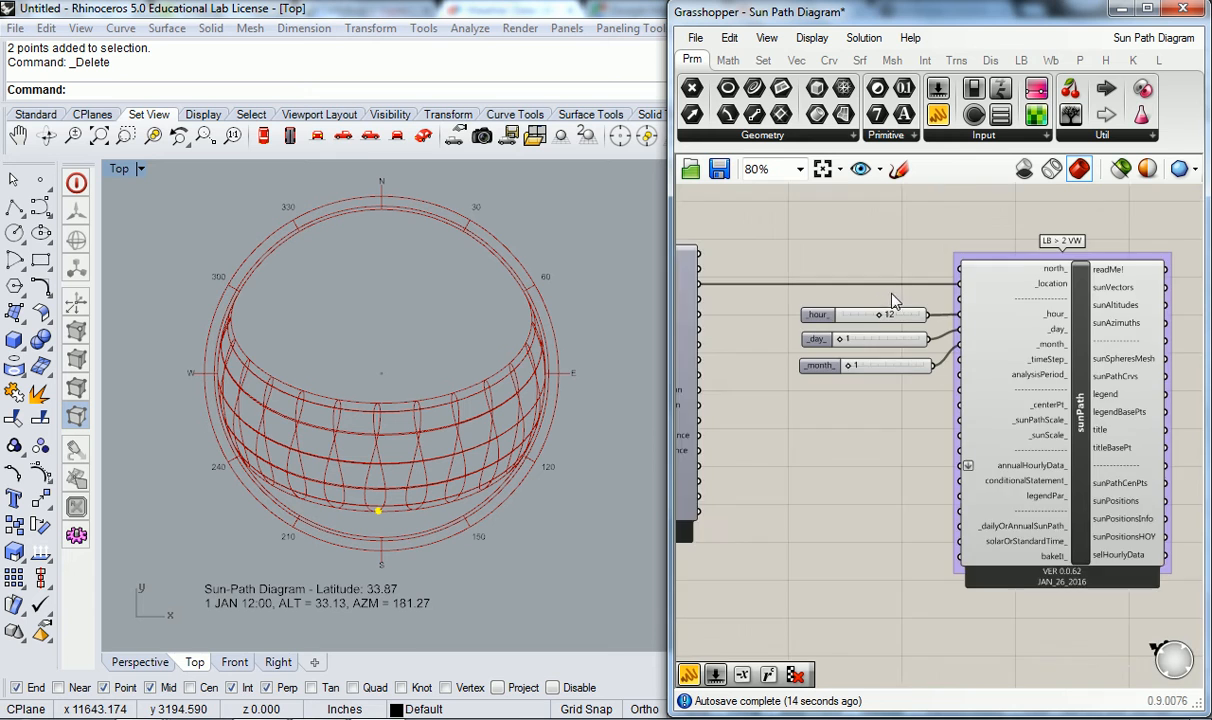
scroll(887, 300, "up", 4)
mouse_move(840, 362)
left_mouse_down()
mouse_move(851, 362)
mouse_move(824, 371)
mouse_move(837, 374)
left_mouse_up()
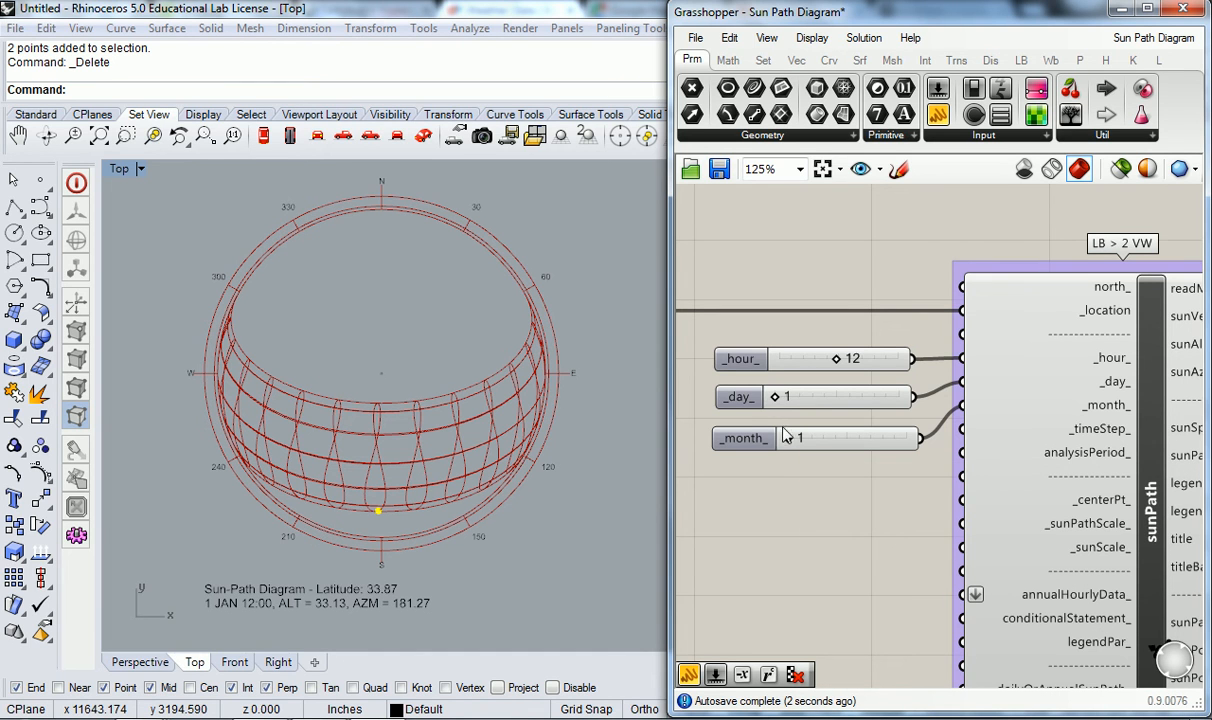
- Try the sun position with the _month_ slider at 7, the _hour_ slider at 15 and 12, and the _day_ slider at 9
left_click_drag(812, 444, 849, 446)
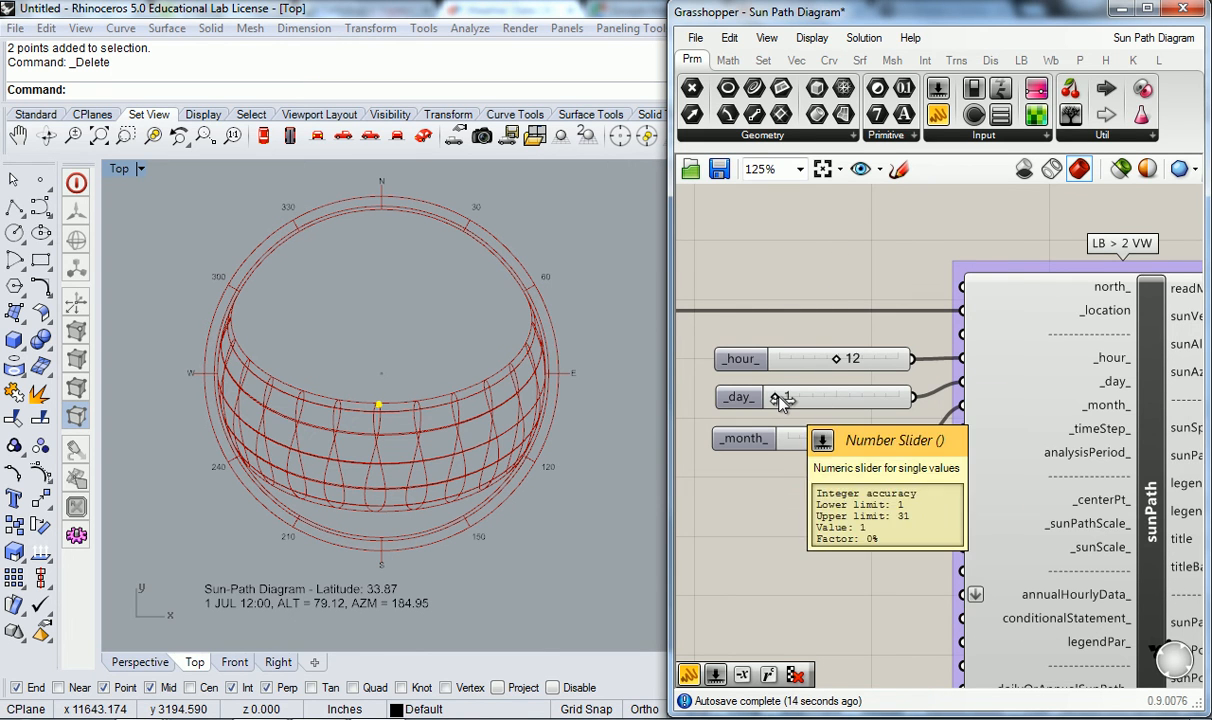
mouse_move(836, 358)
left_mouse_down()
mouse_move(809, 362)
mouse_move(852, 369)
left_mouse_up()
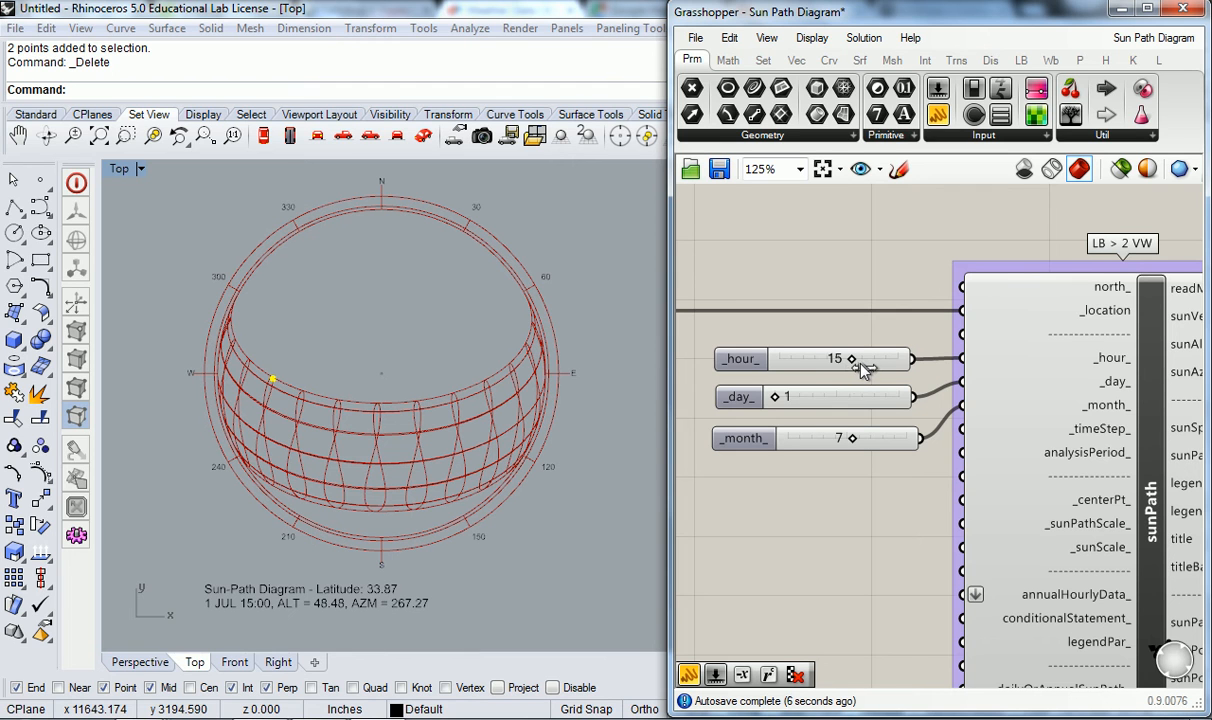
mouse_move(837, 369)
left_mouse_down()
mouse_move(827, 368)
mouse_move(841, 370)
left_mouse_up()
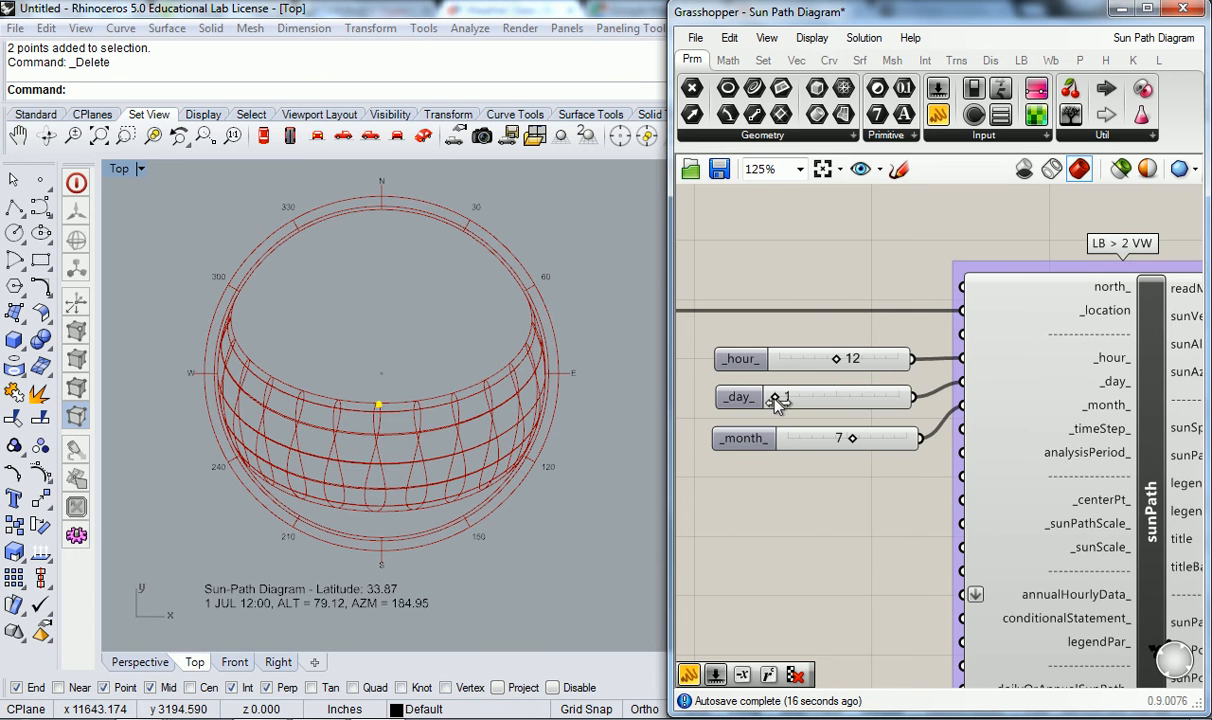
left_click_drag(776, 401, 806, 410)
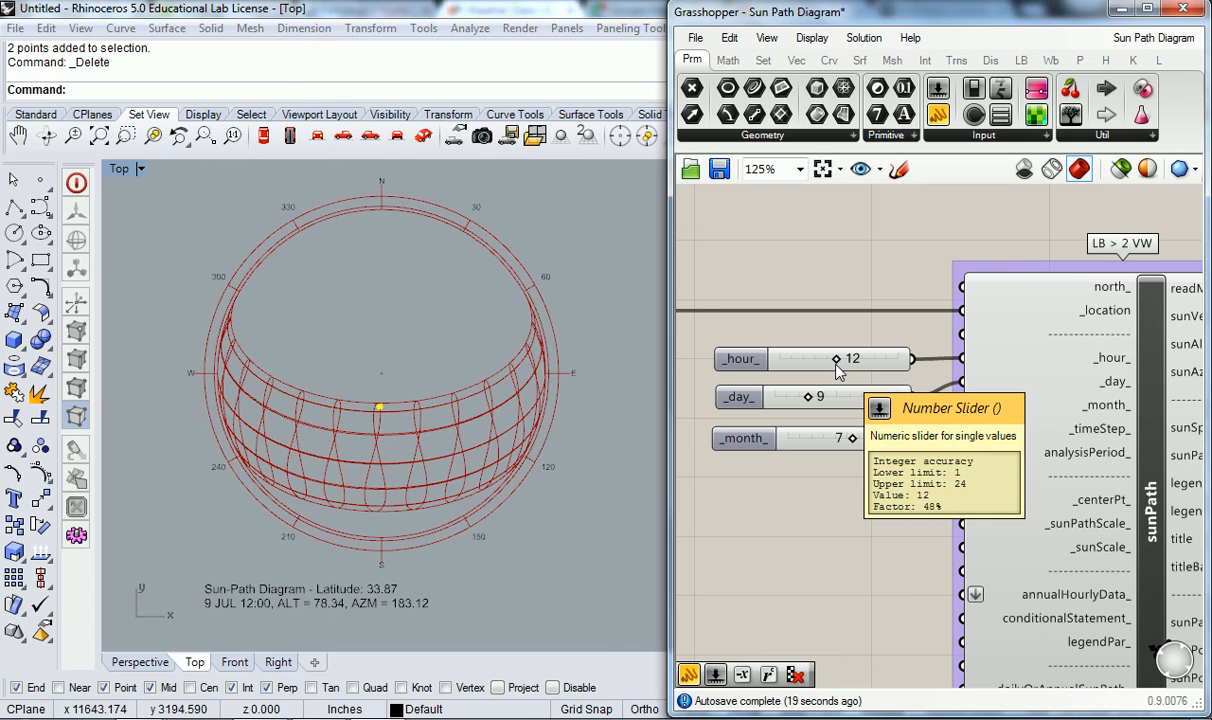
- Set the _month_ slider to 4 and the _day_ slider to 15, keeping the _hour_ slider at 12
right_click_drag(880, 509, 861, 462)
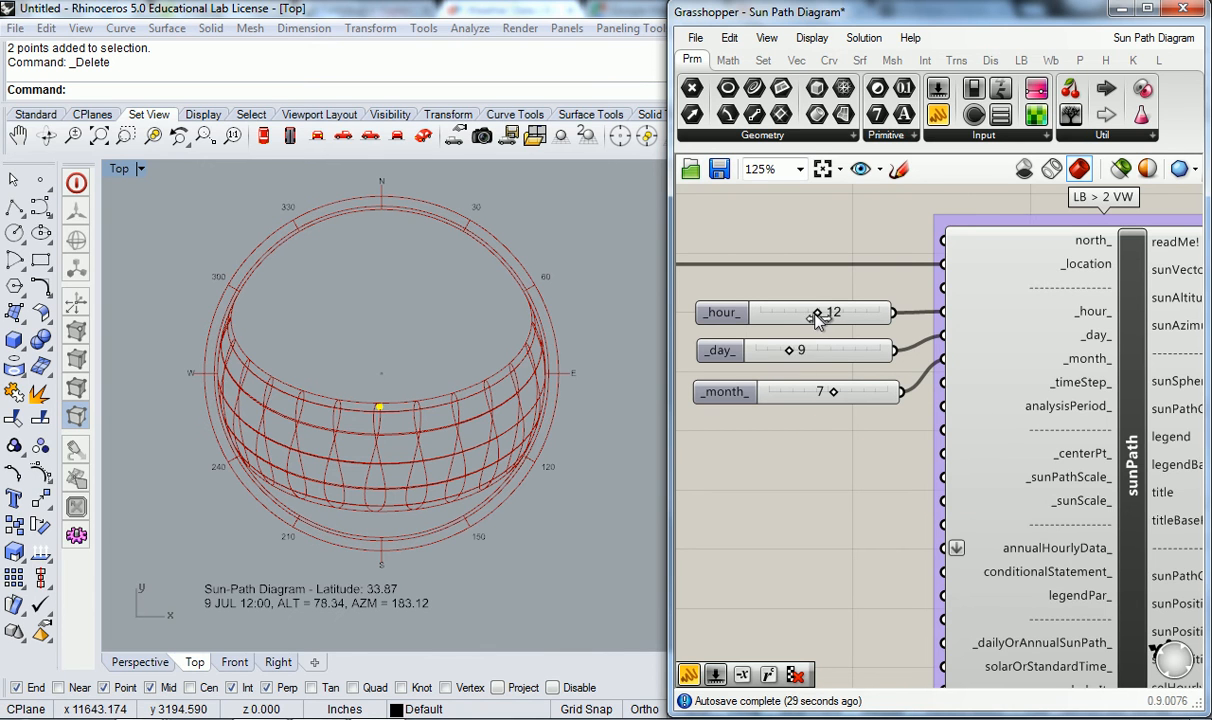
mouse_move(826, 315)
left_mouse_down()
mouse_move(848, 318)
mouse_move(816, 323)
left_mouse_up()
left_click_drag(842, 393, 805, 399)
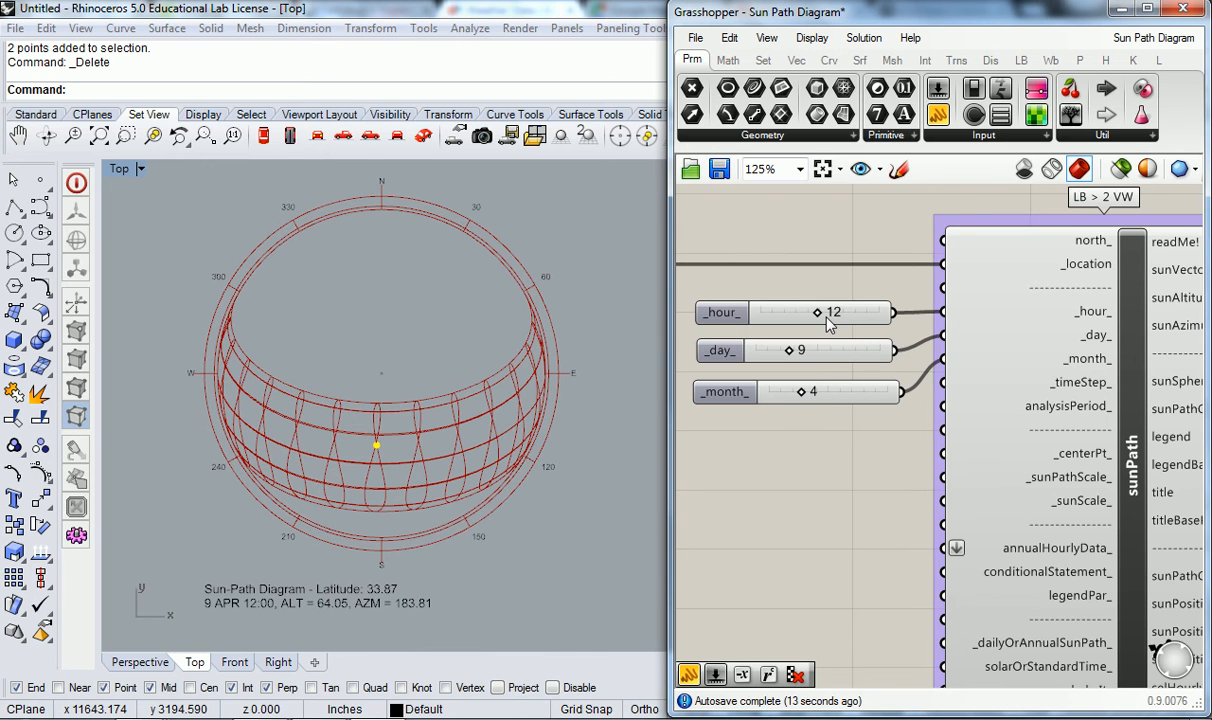
left_click_drag(789, 357, 830, 355)
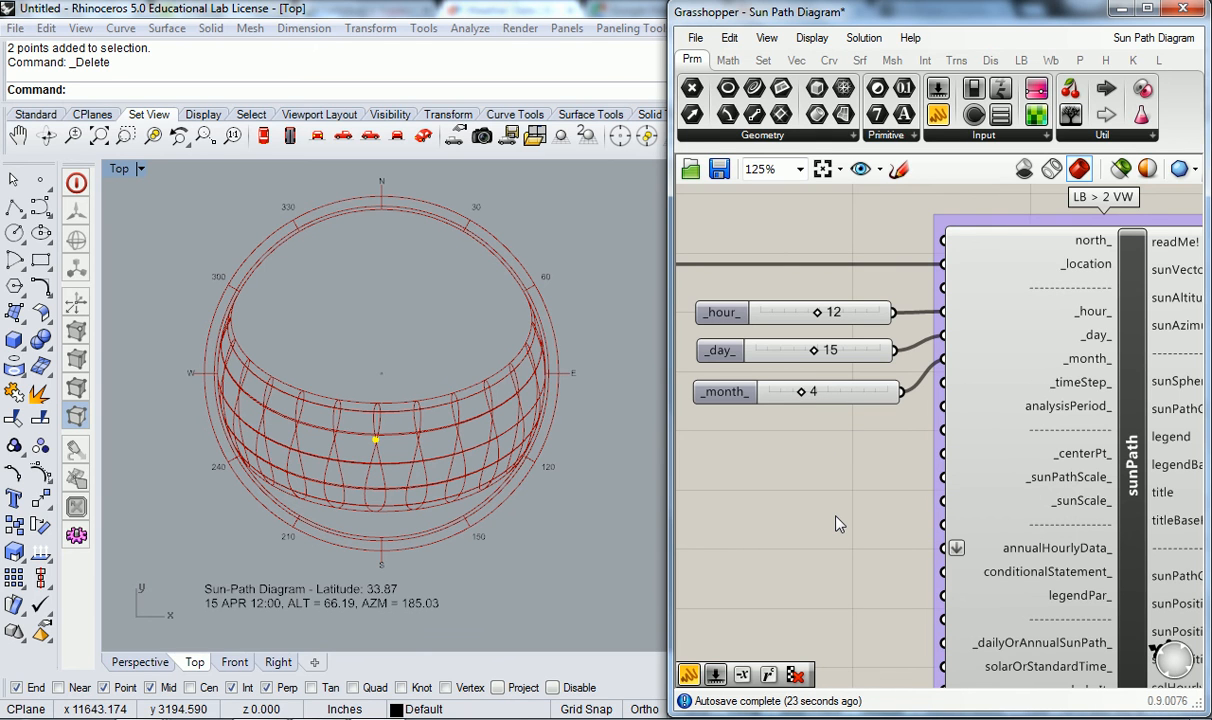
- Switch from the Top viewport to a maximized Perspective viewport and frame the ground around the sun path's centre
scroll(805, 445, "down", 3)
scroll(812, 438, "up", 1)
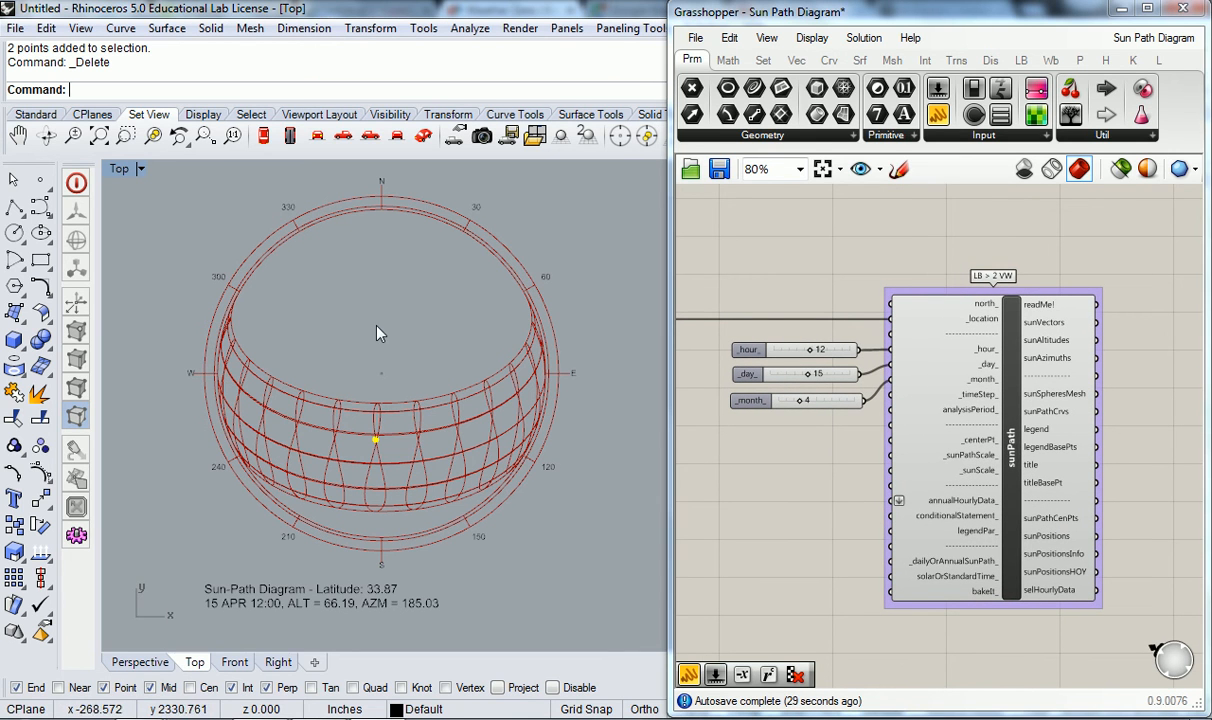
right_click_drag(425, 379, 429, 406)
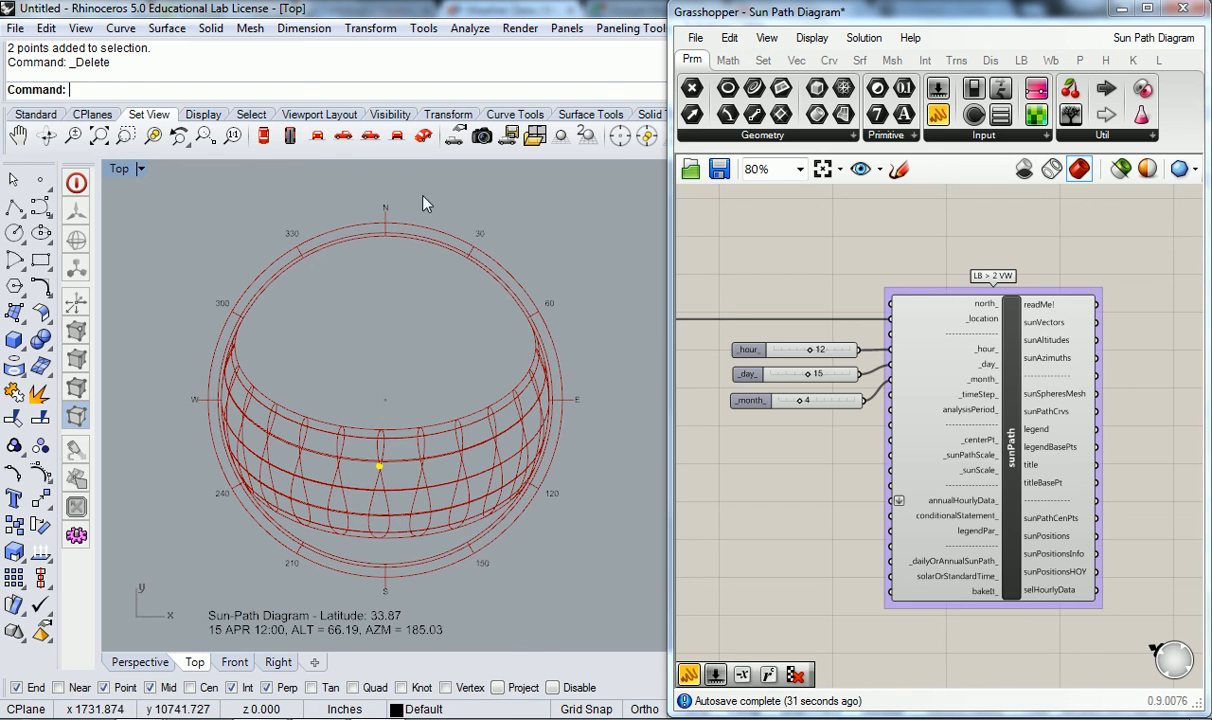
double_click(122, 169)
double_click(530, 164)
right_click_drag(453, 325, 364, 371)
scroll(474, 292, "up", 12)
right_click_drag(634, 333, 322, 335)
scroll(546, 319, "down", 5)
right_click_drag(548, 321, 495, 371)
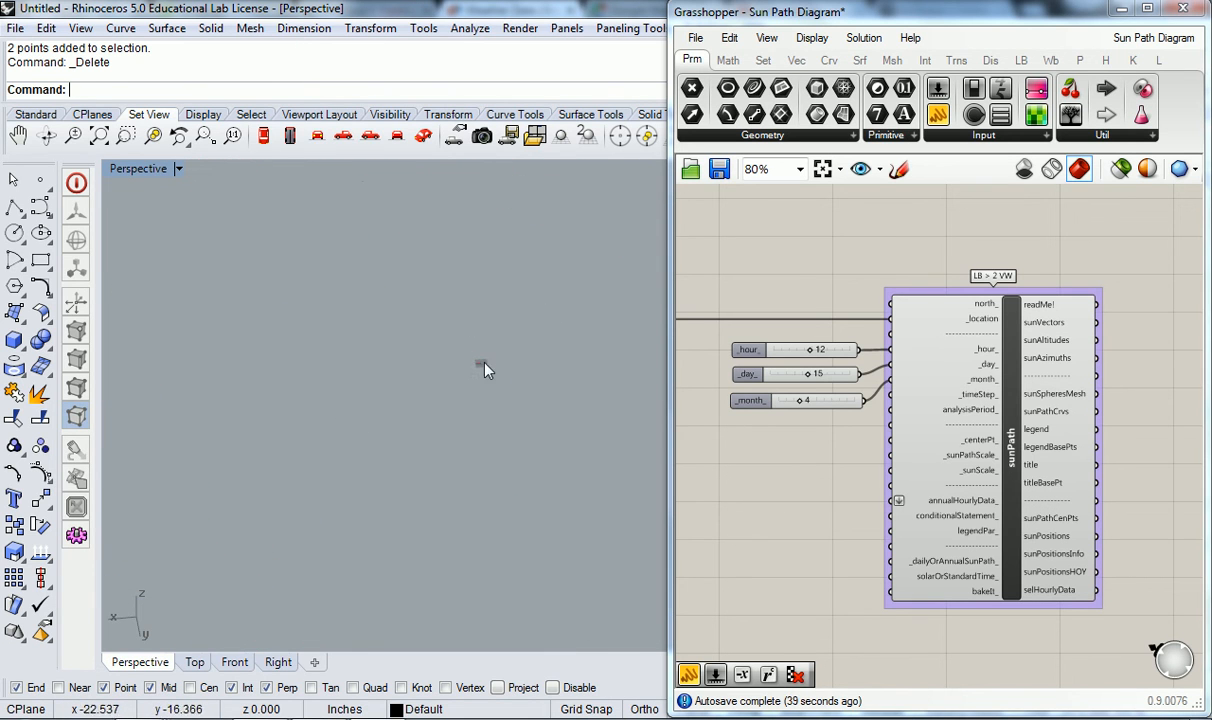
- Draw a box about 719 inches high near the centre of the sun path in the Perspective viewport
left_click(14, 338)
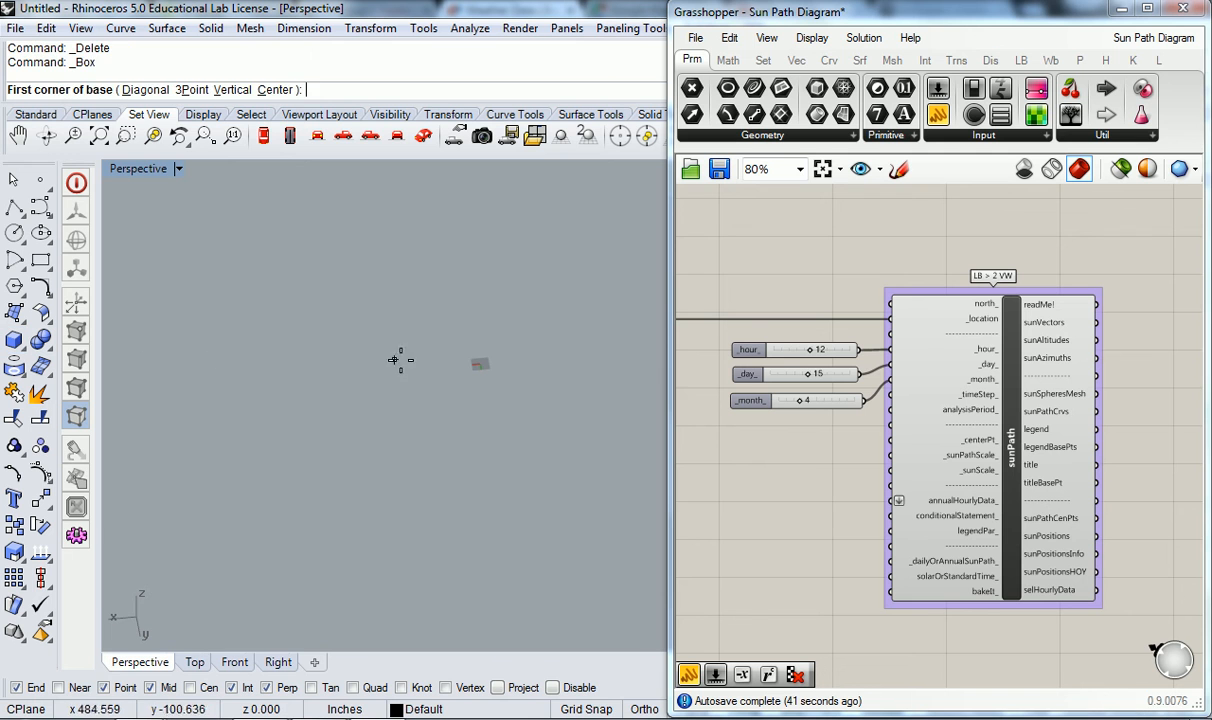
left_click(470, 362)
left_click(436, 386)
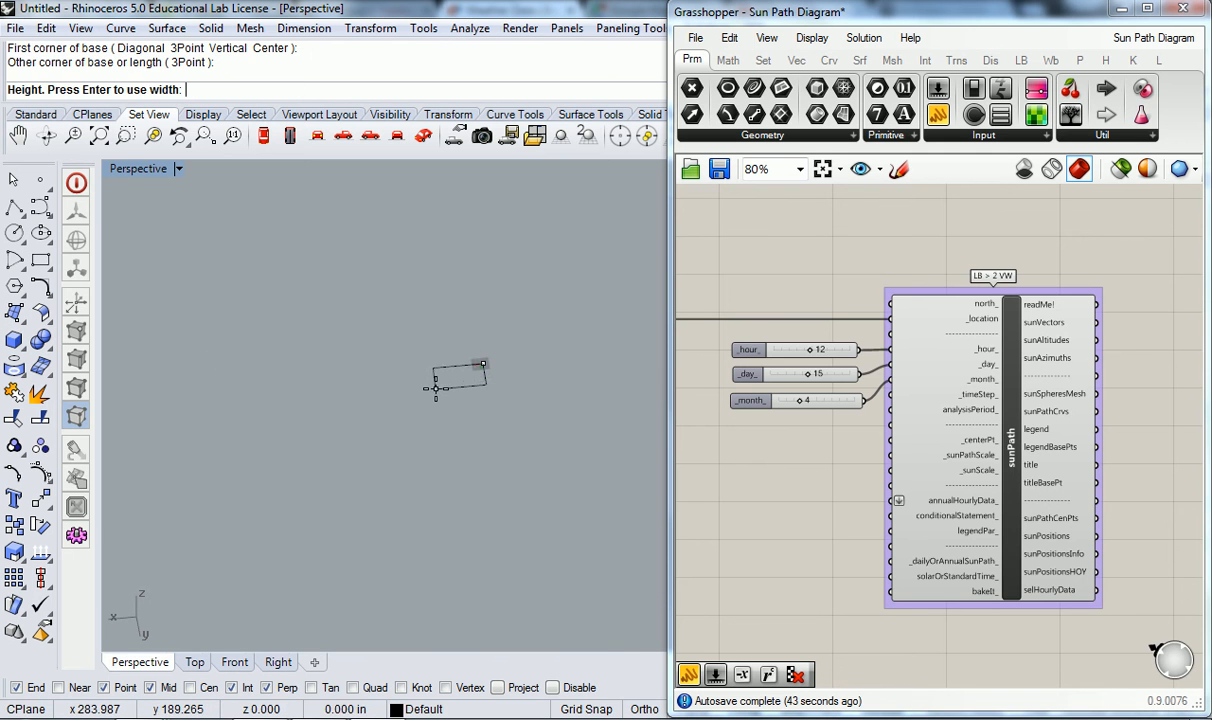
left_click(405, 336)
right_click_drag(411, 346, 311, 359)
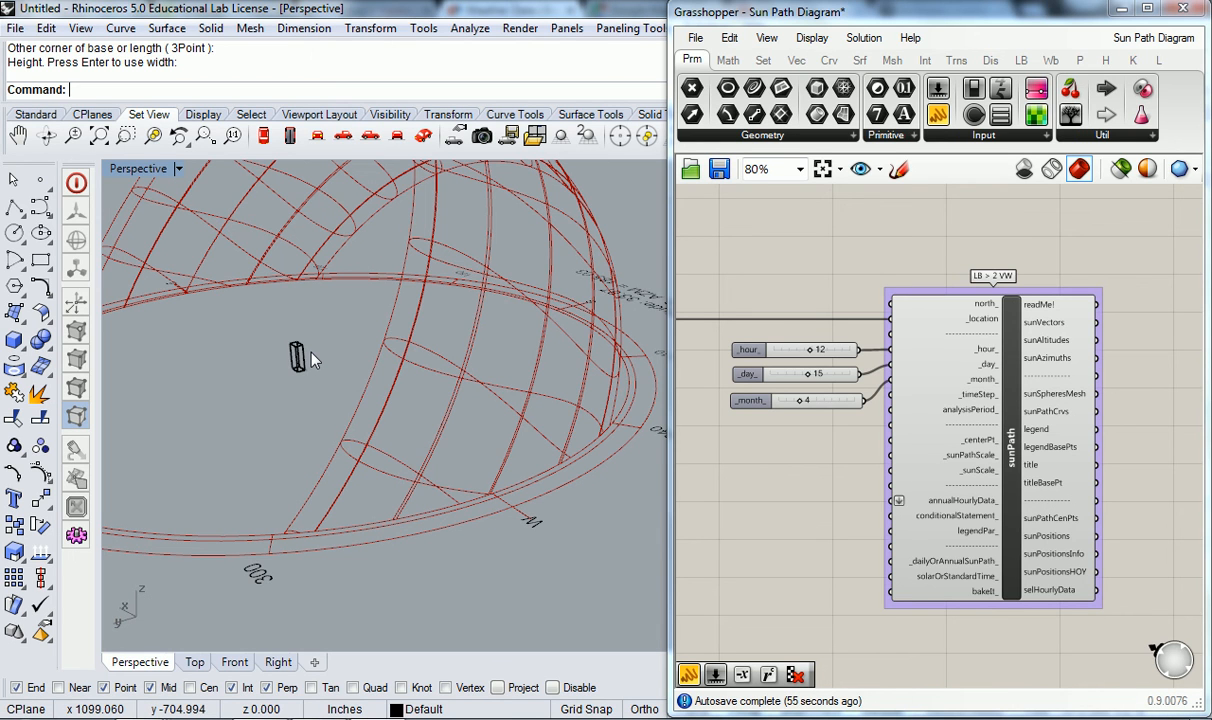
- Add a number slider ranging from 0 to 10 with the value 5.55 beside sunPath's _sunPathScale_ input
right_click_drag(818, 495, 858, 482)
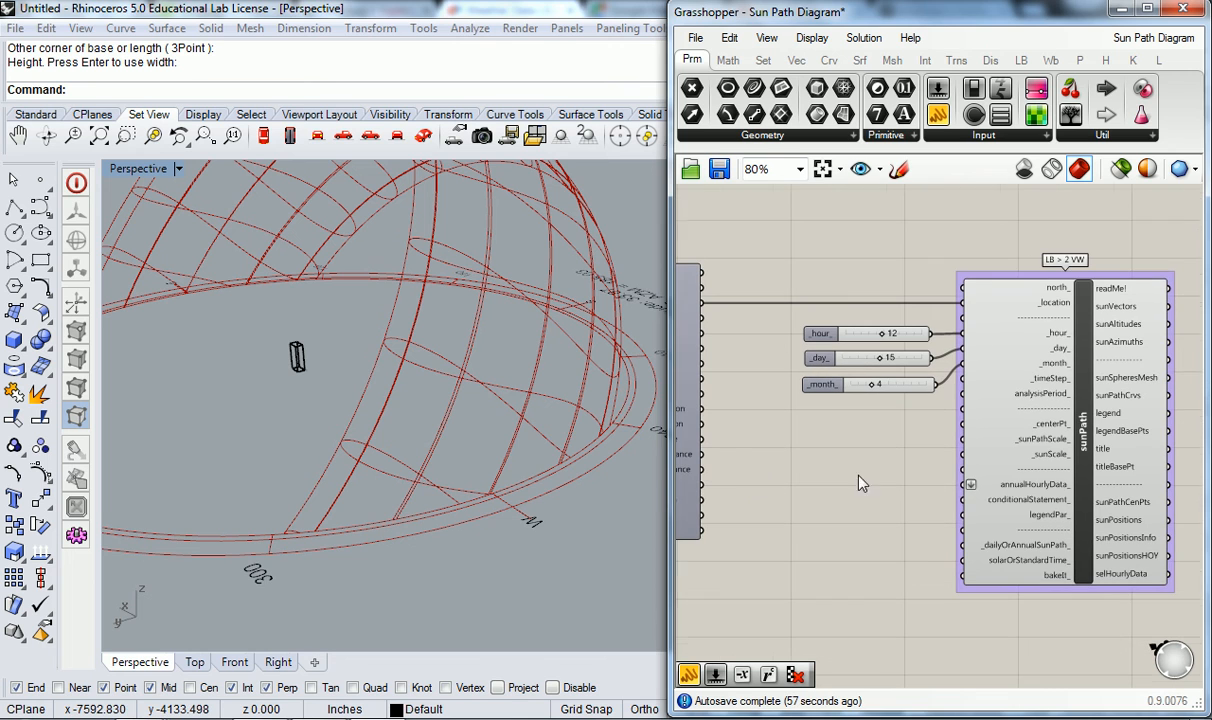
mouse_move(1048, 447)
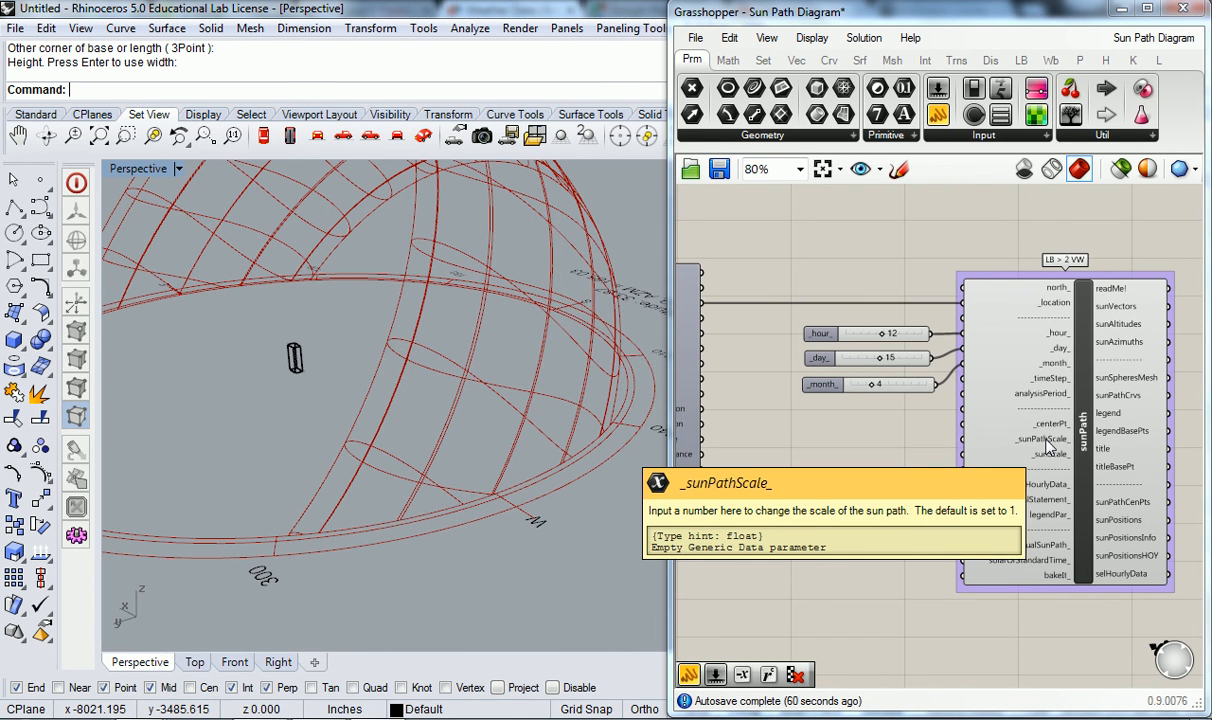
left_click(858, 438)
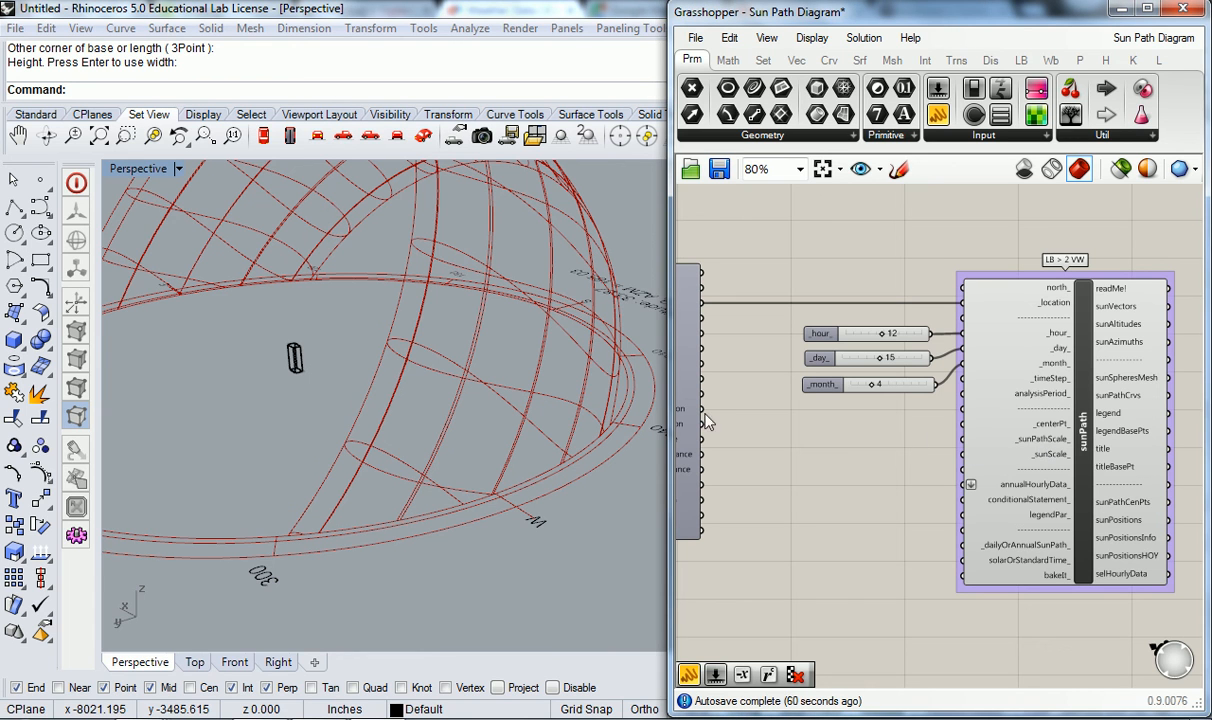
double_click(888, 432)
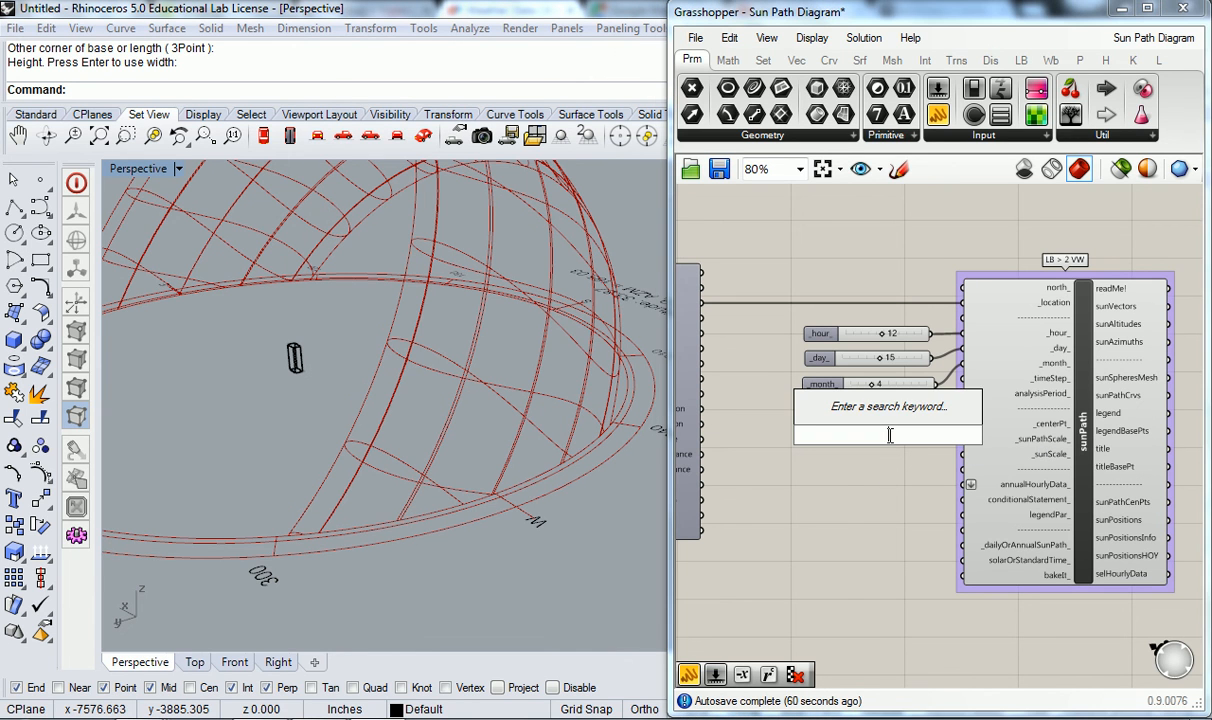
type("0<")
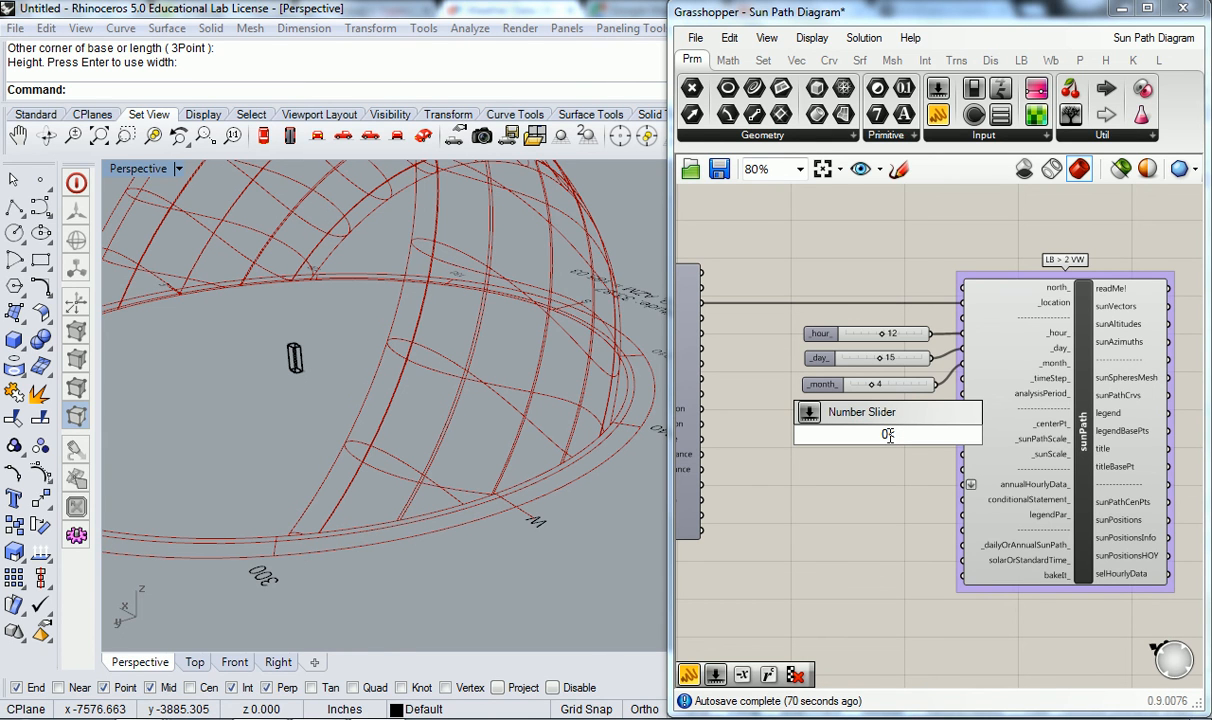
type("5.")
key("BackSpace")
type("<5.55<10")
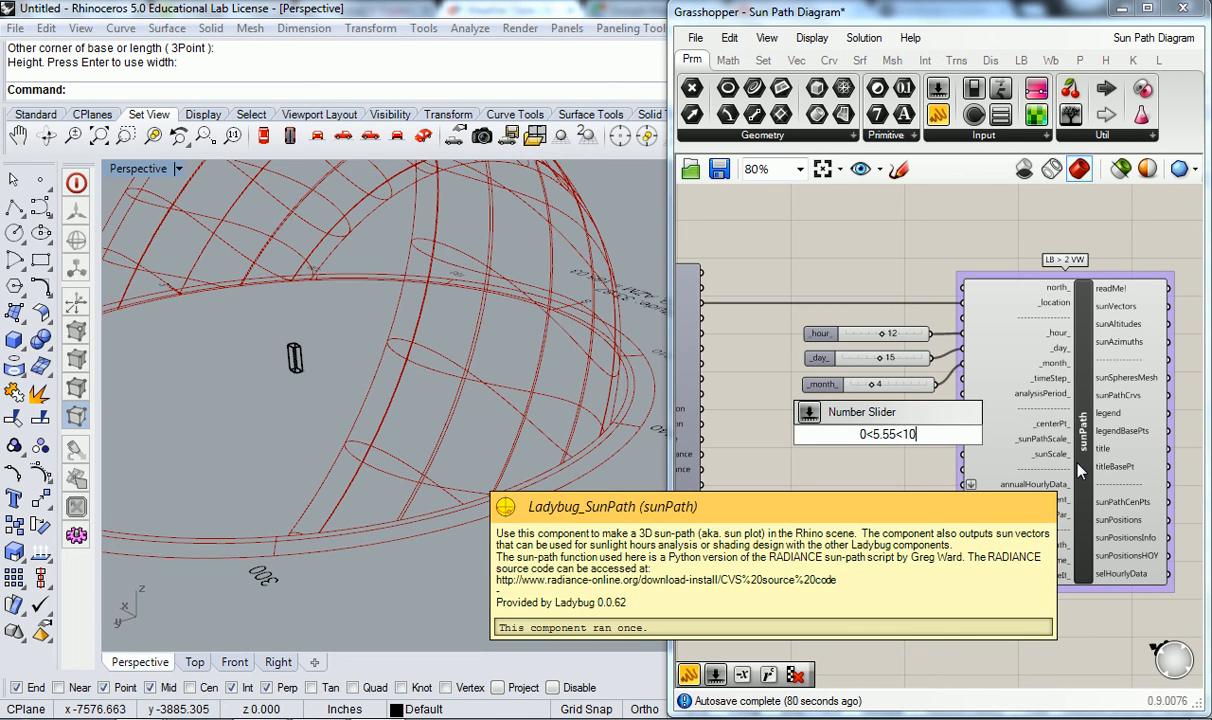
key("Return")
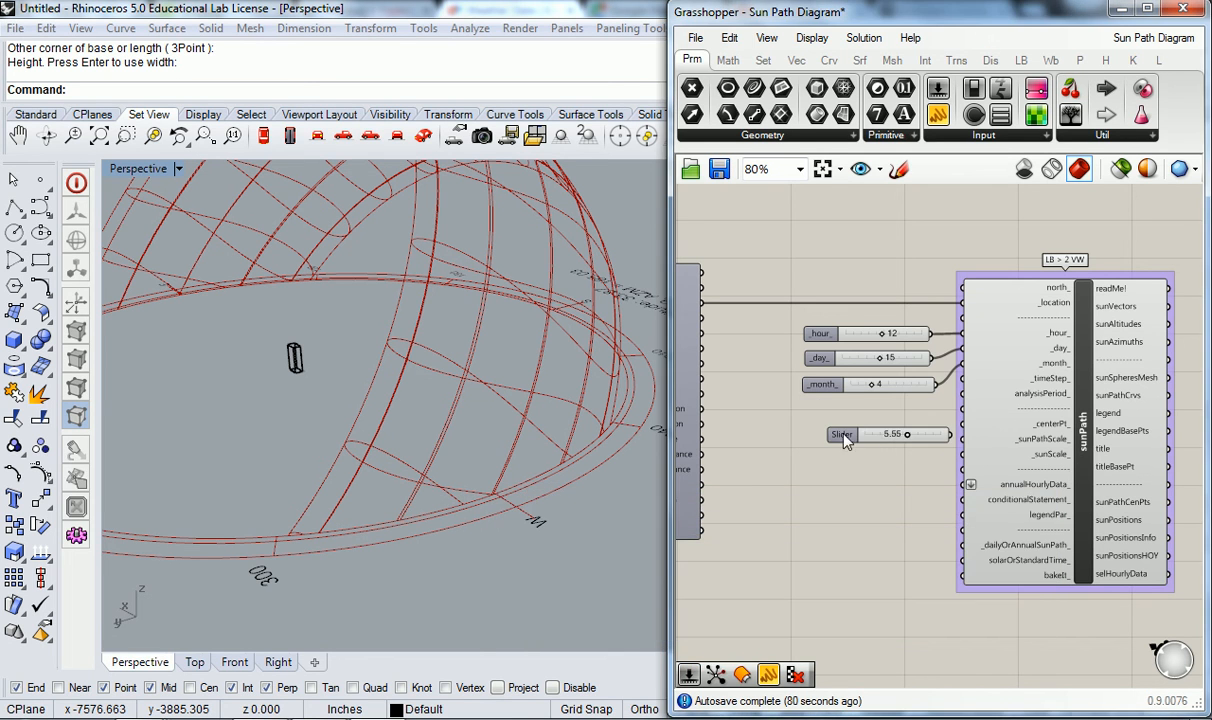
- Connect the 5.55 slider to the sunPath component's _sunPathScale_ input and view the enlarged sun path around the box
left_click(801, 440)
left_click_drag(903, 438, 962, 438)
left_click(858, 493)
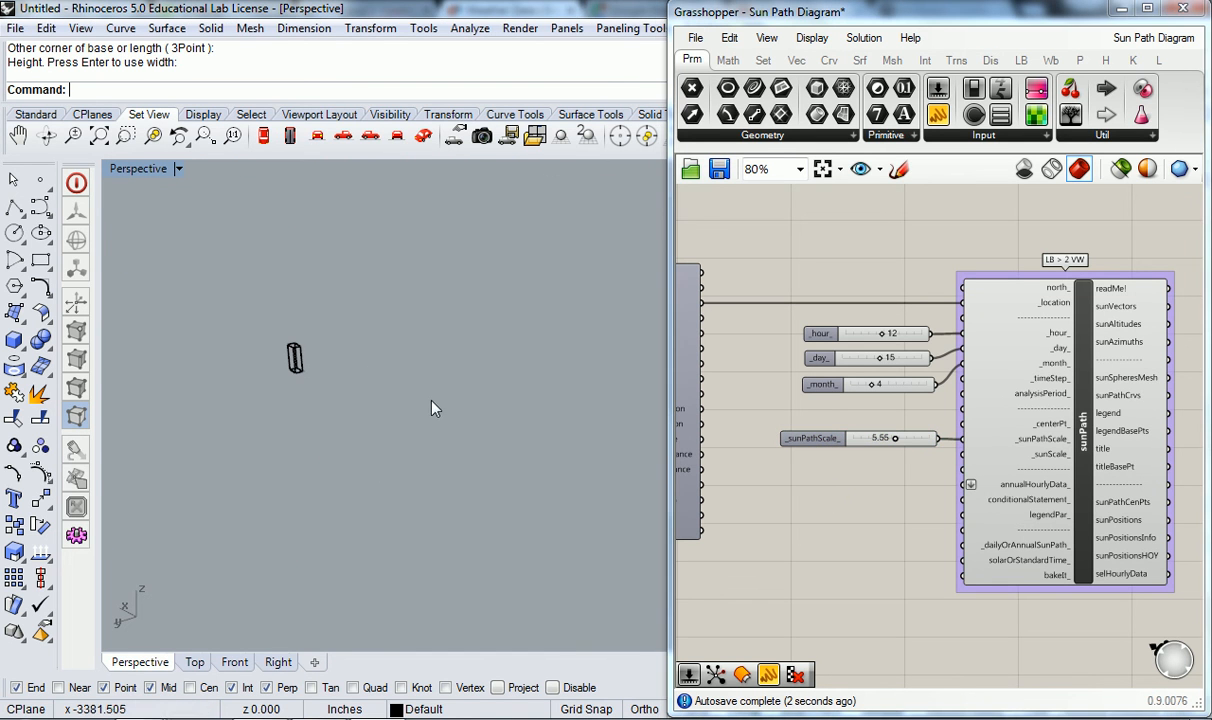
scroll(425, 395, "down", 6)
right_click_drag(453, 408, 589, 392)
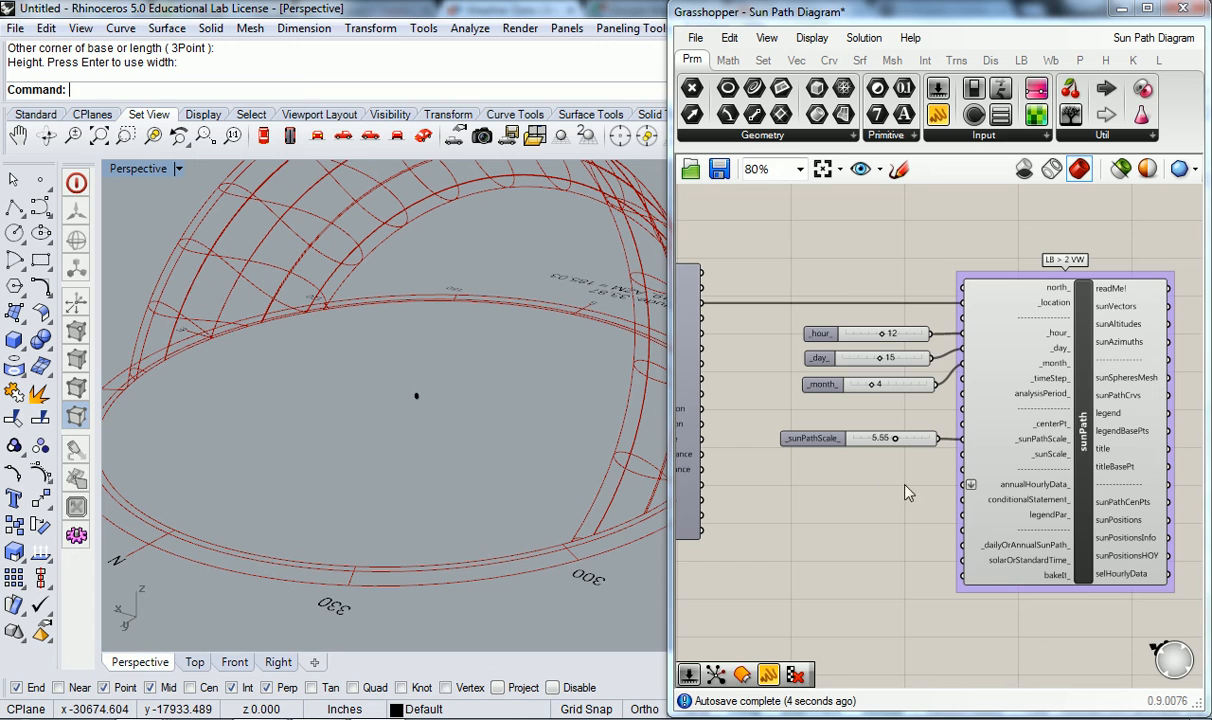
- Set the _sunPathScale_ slider to 0.31 so the sun path fits around the box
scroll(900, 438, "up", 5)
left_click_drag(905, 440, 790, 440)
scroll(420, 385, "up", 5)
right_click_drag(405, 338, 252, 360)
scroll(349, 266, "up", 7)
right_click_drag(349, 266, 462, 282)
scroll(437, 362, "down", 7)
scroll(488, 325, "up", 6)
mouse_move(506, 373)
right_mouse_down()
mouse_move(462, 334)
mouse_move(490, 367)
right_mouse_up()
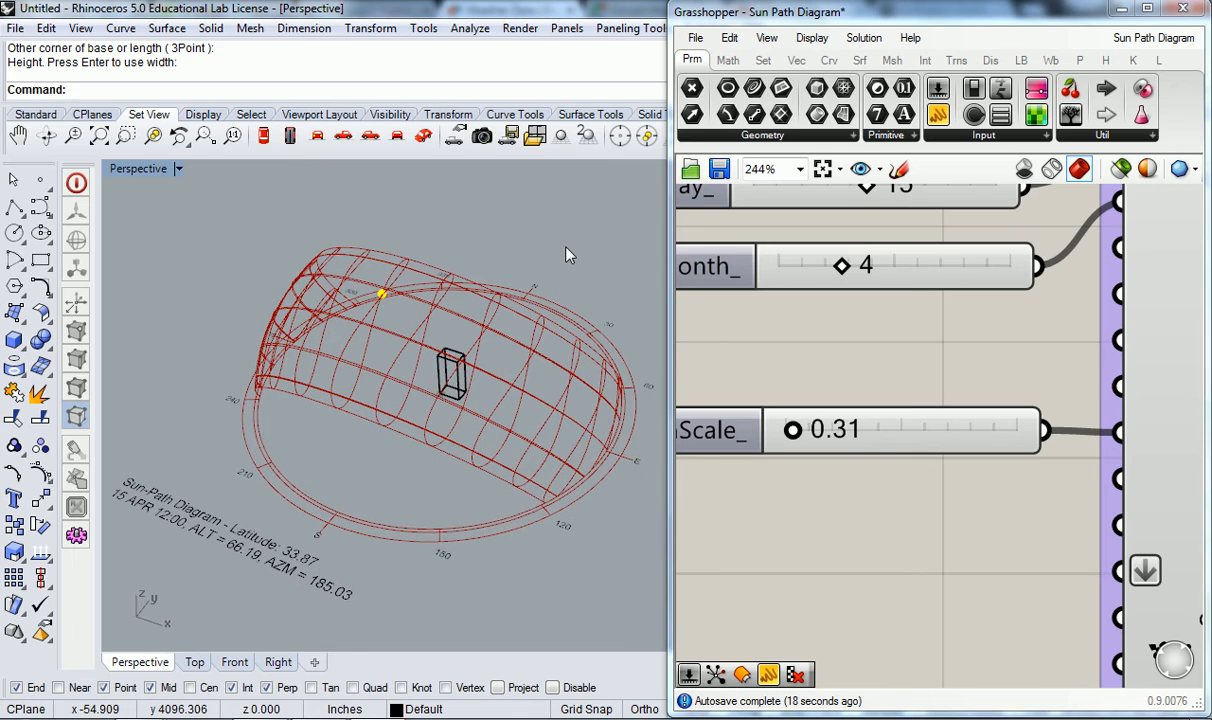
- Examine the scaled sun path around the box from the south, and the sunPath component's input and output parameters
scroll(843, 352, "down", 3)
scroll(843, 355, "down", 3)
scroll(850, 395, "down", 3)
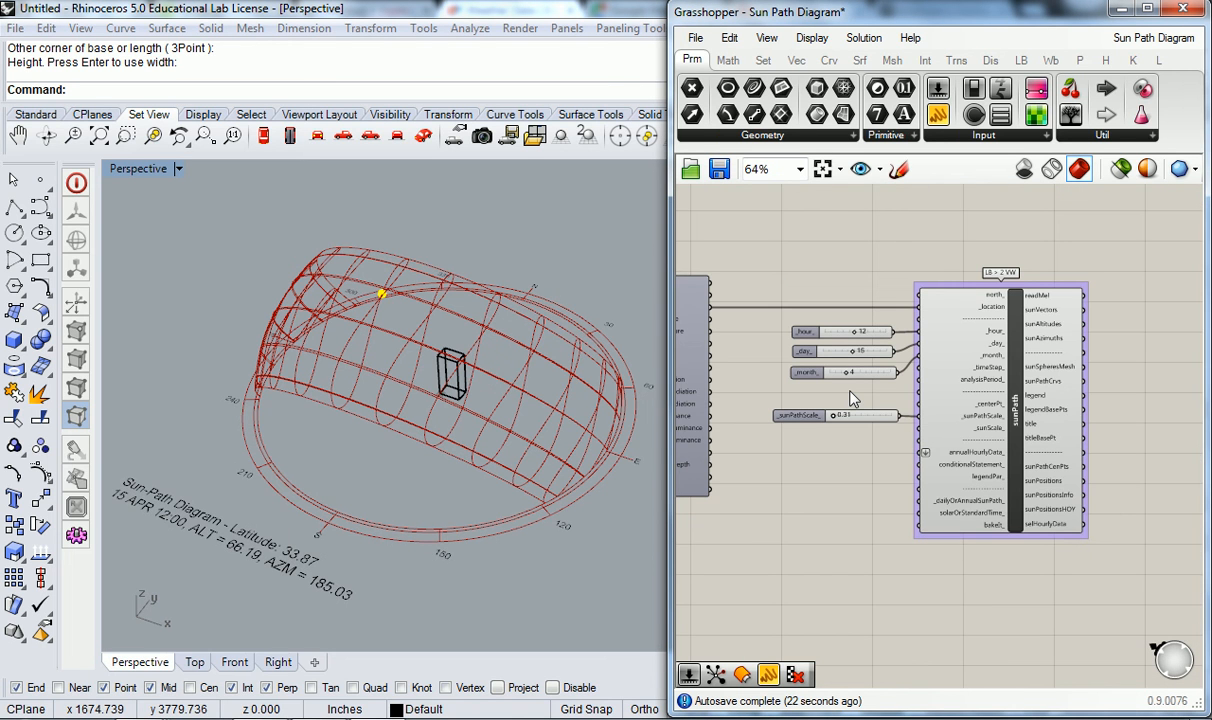
scroll(850, 398, "up", 1)
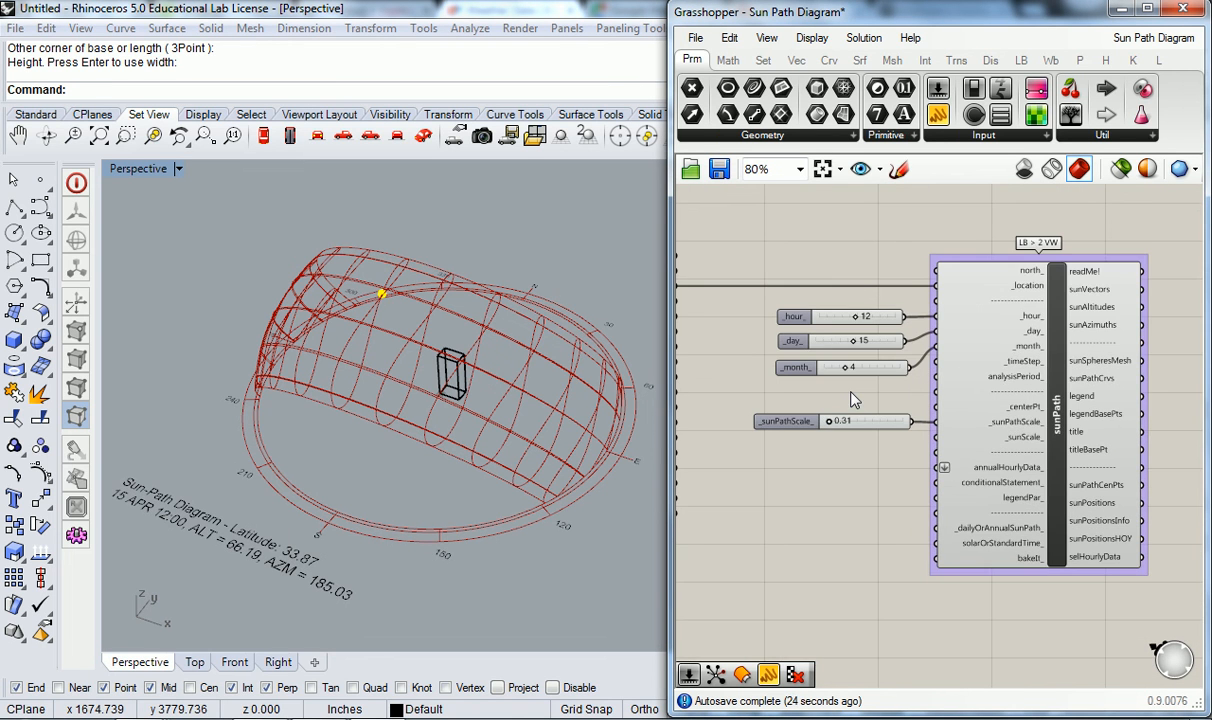
scroll(851, 399, "up", 1)
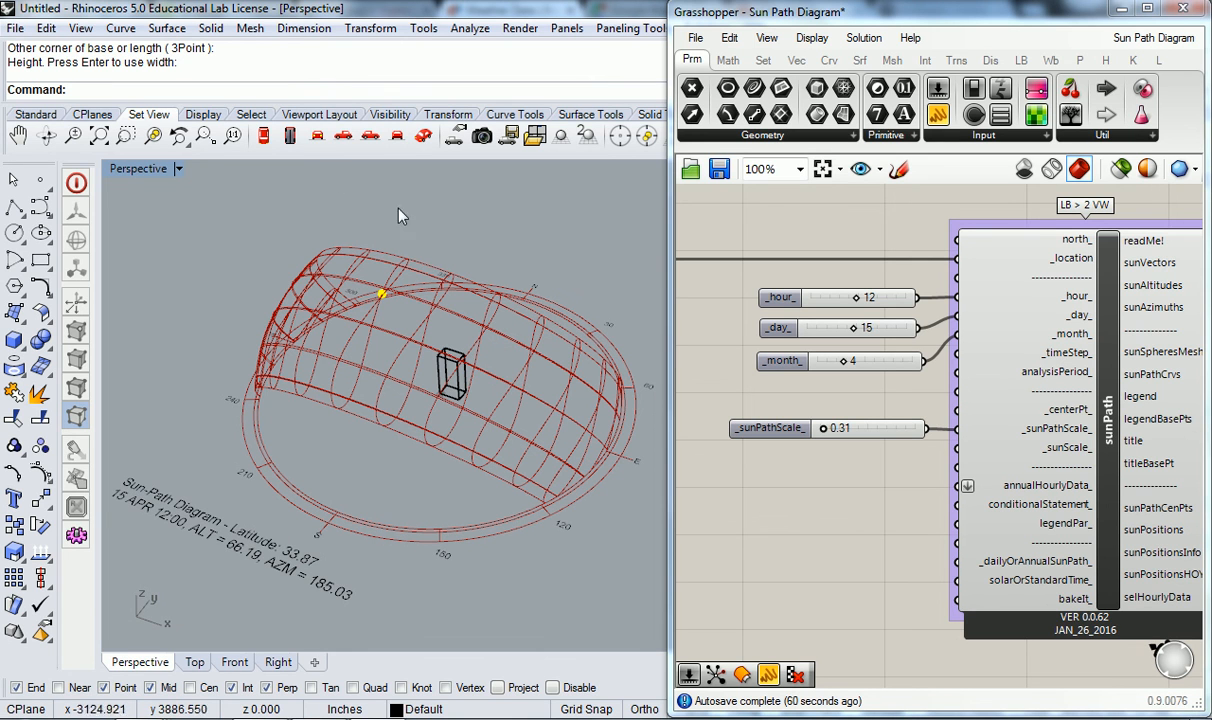
right_click_drag(576, 262, 432, 338)
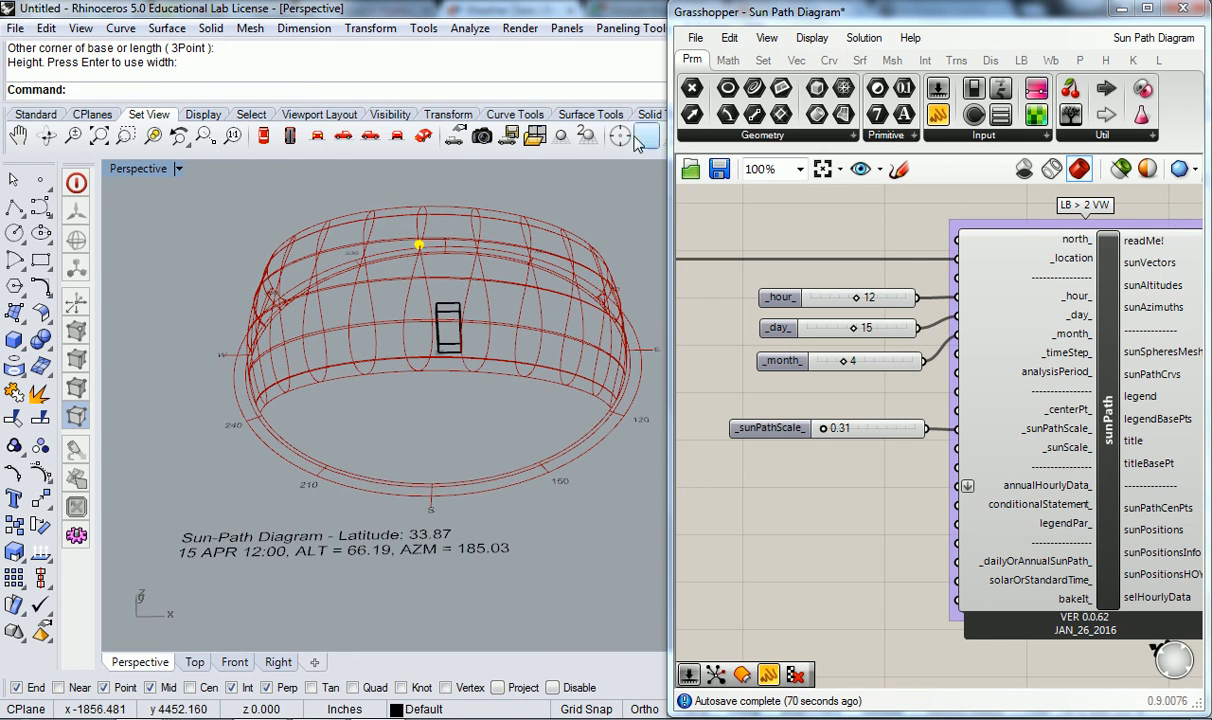
right_click_drag(1062, 276, 819, 311)
mouse_move(917, 300)
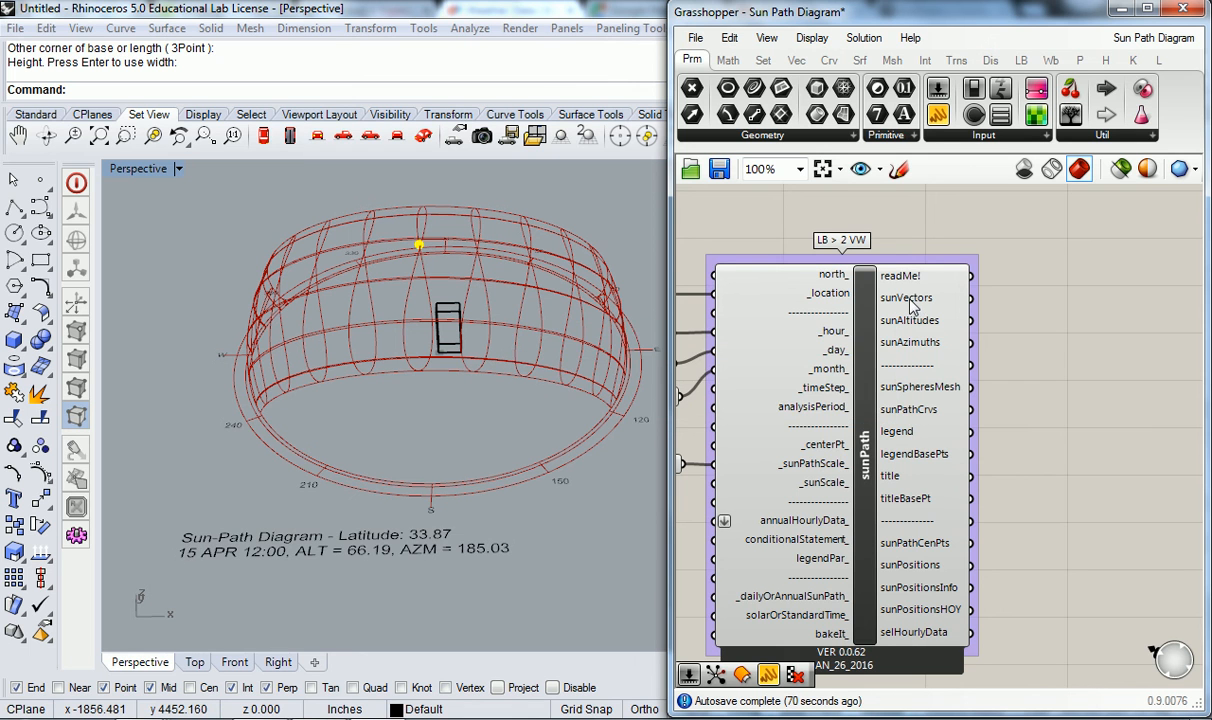
right_click_drag(990, 303, 925, 287)
mouse_move(842, 279)
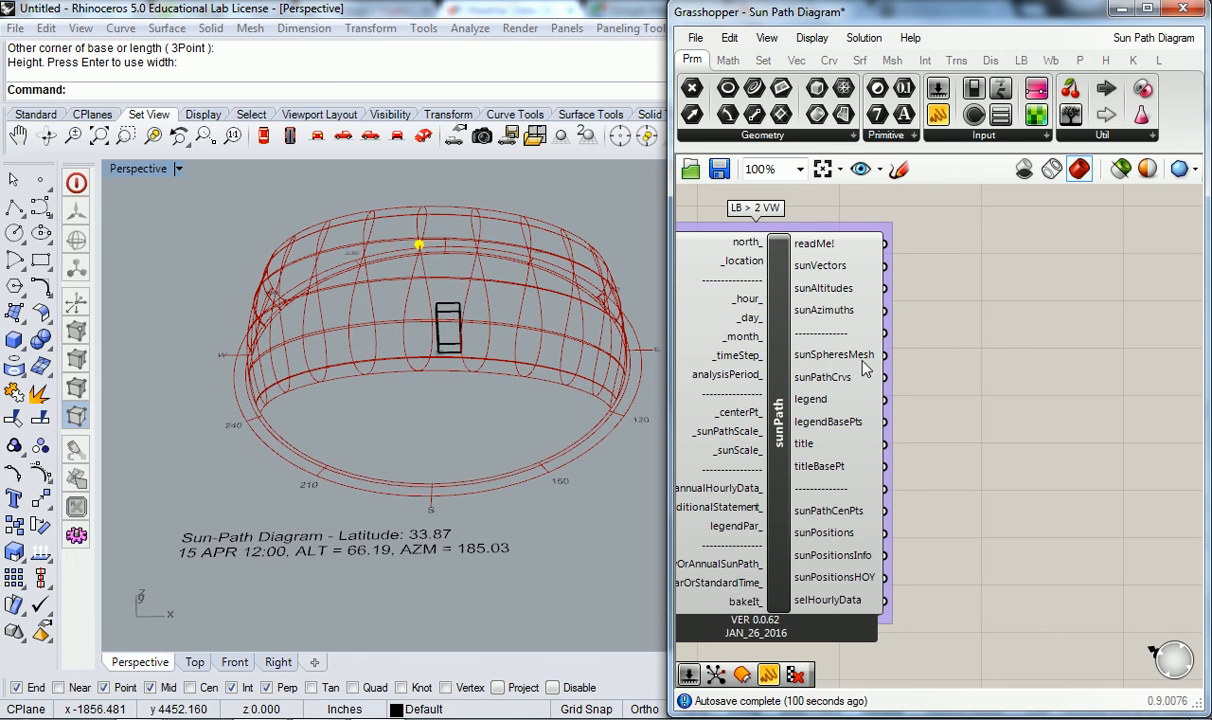
mouse_move(863, 363)
mouse_move(703, 396)
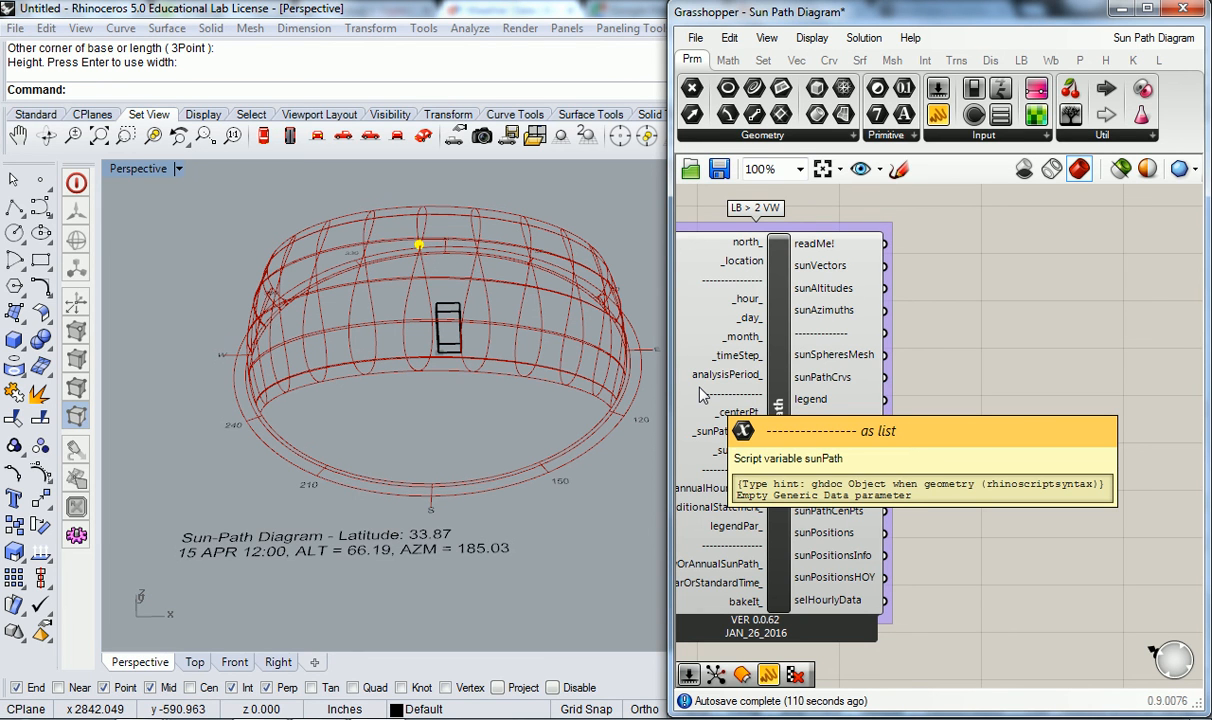
- Orbit to an angled perspective of the sun path and read the description of the sunPath component's bakeIt_ input options
right_click_drag(446, 427, 541, 344)
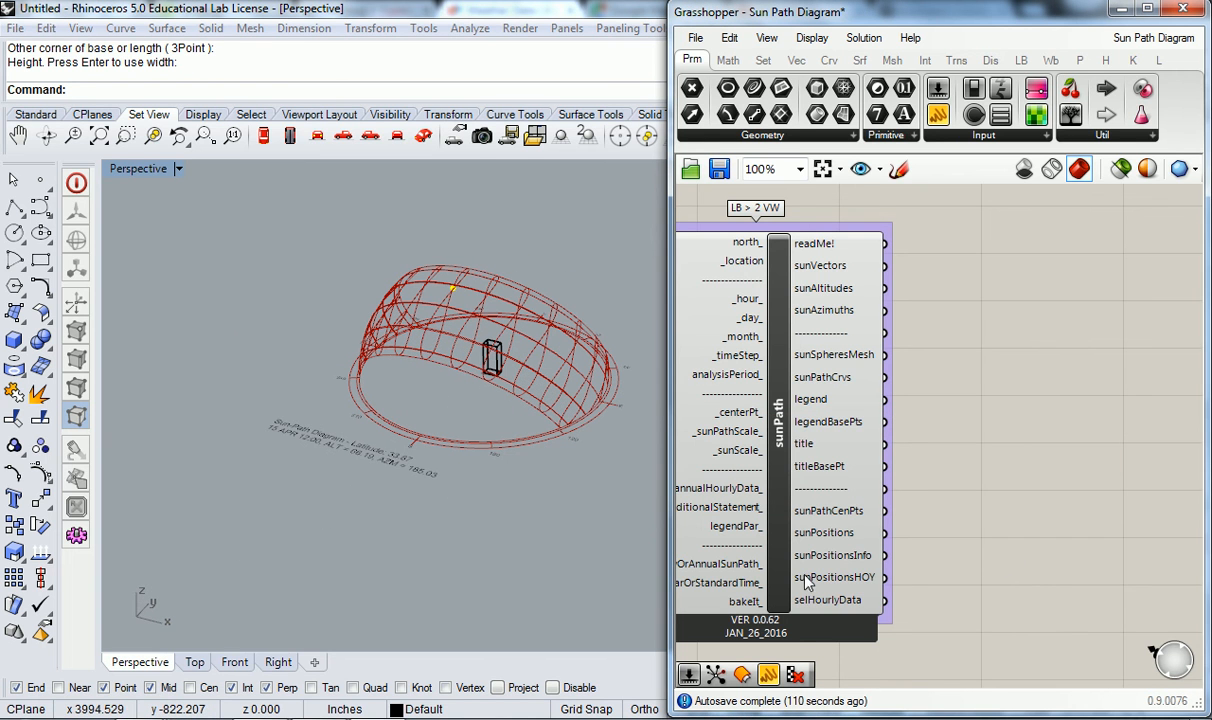
right_click_drag(822, 597, 903, 552)
scroll(903, 446, "up", 4)
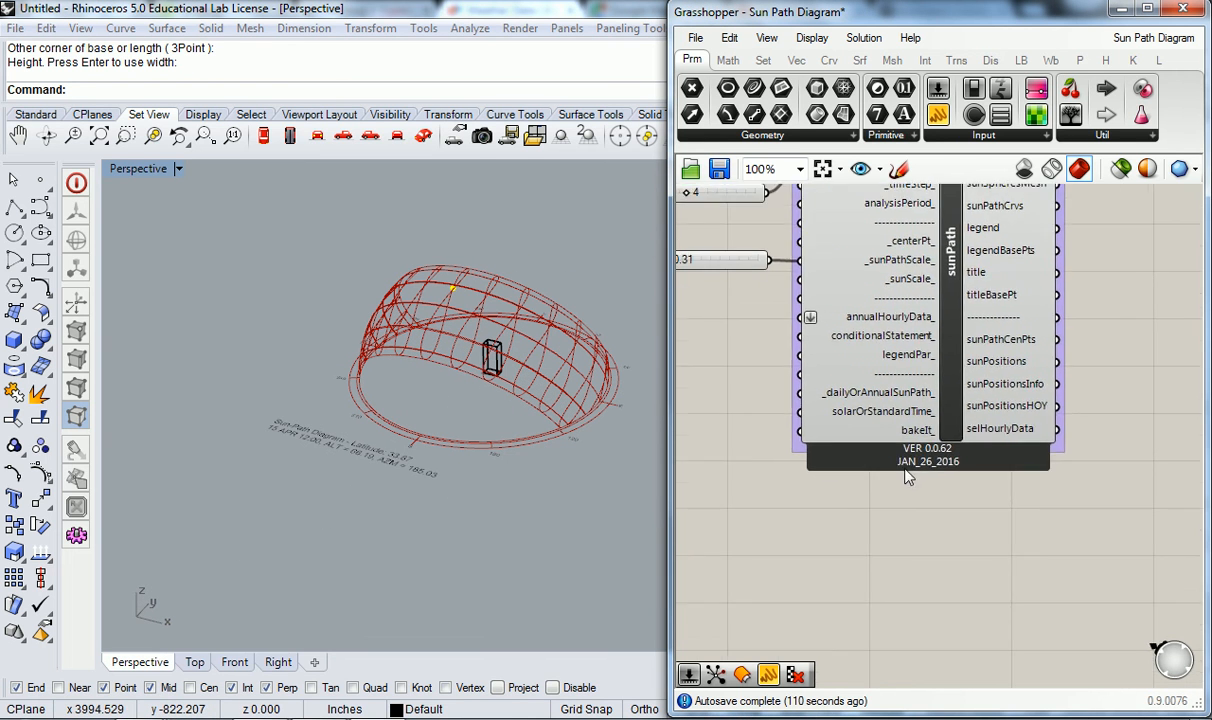
right_click_drag(841, 436, 927, 416)
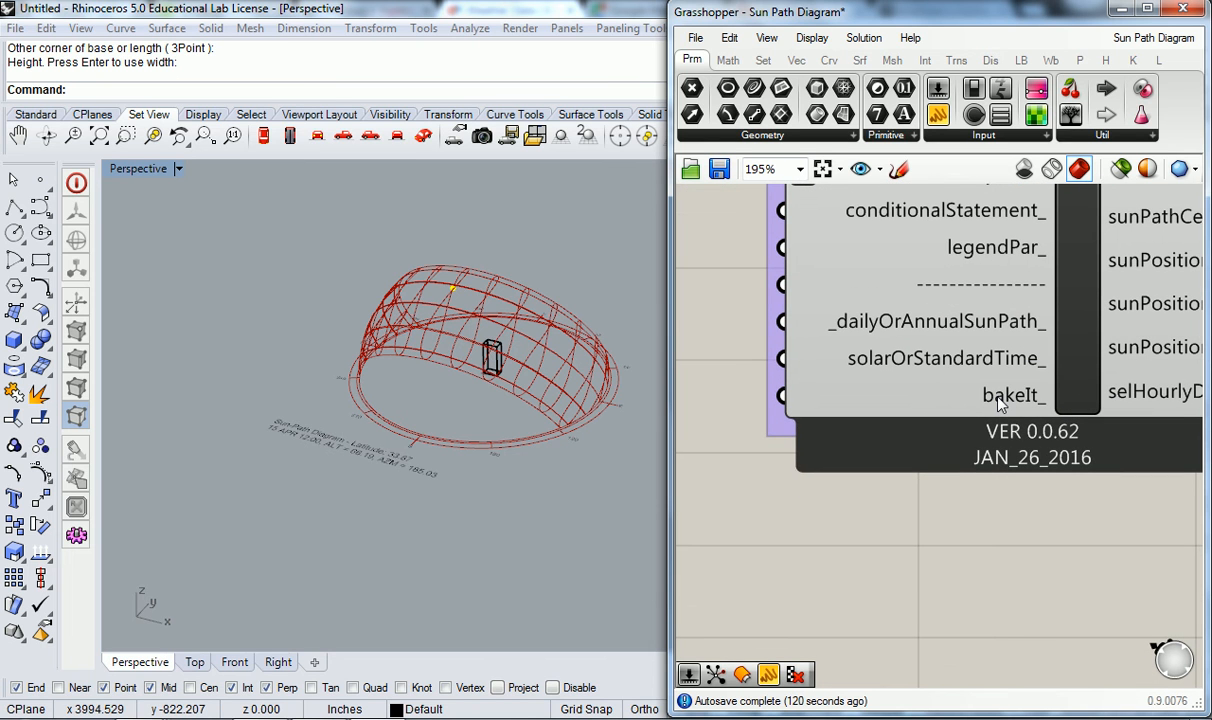
mouse_move(1001, 404)
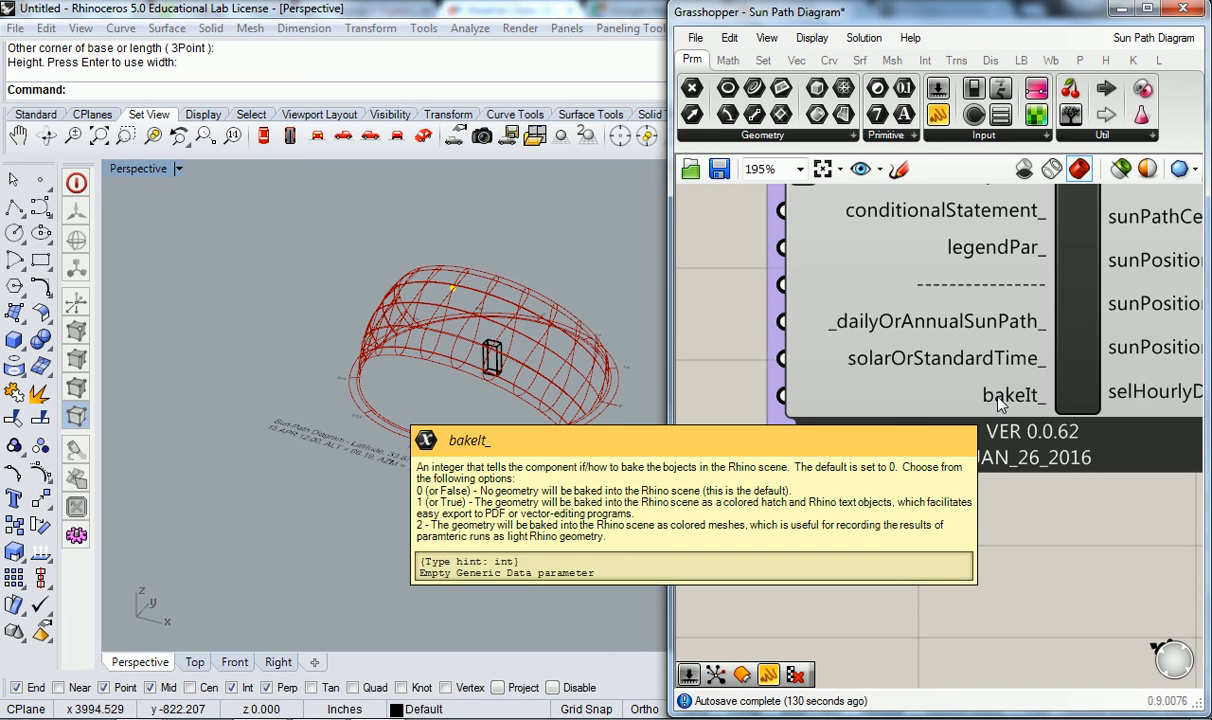
scroll(794, 214, "down", 5)
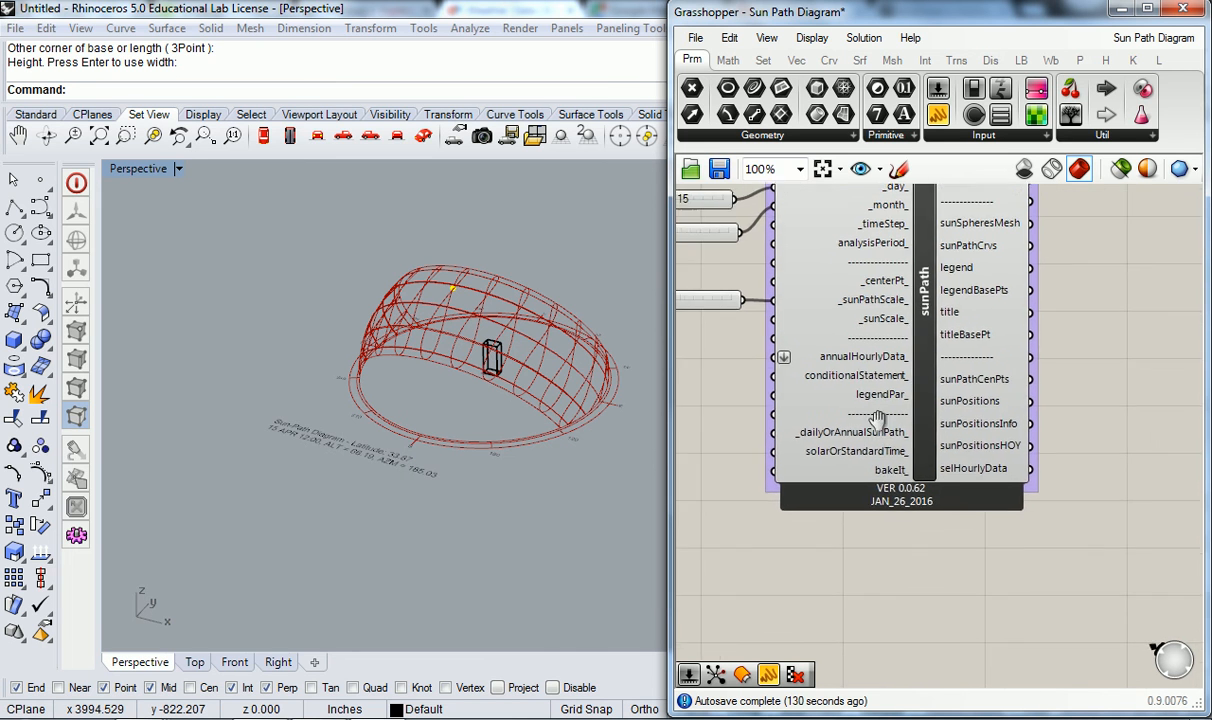
- Read the description of the sunPath component's legendPar_ input and review the component together with its connected sliders
right_click_drag(877, 320, 849, 436)
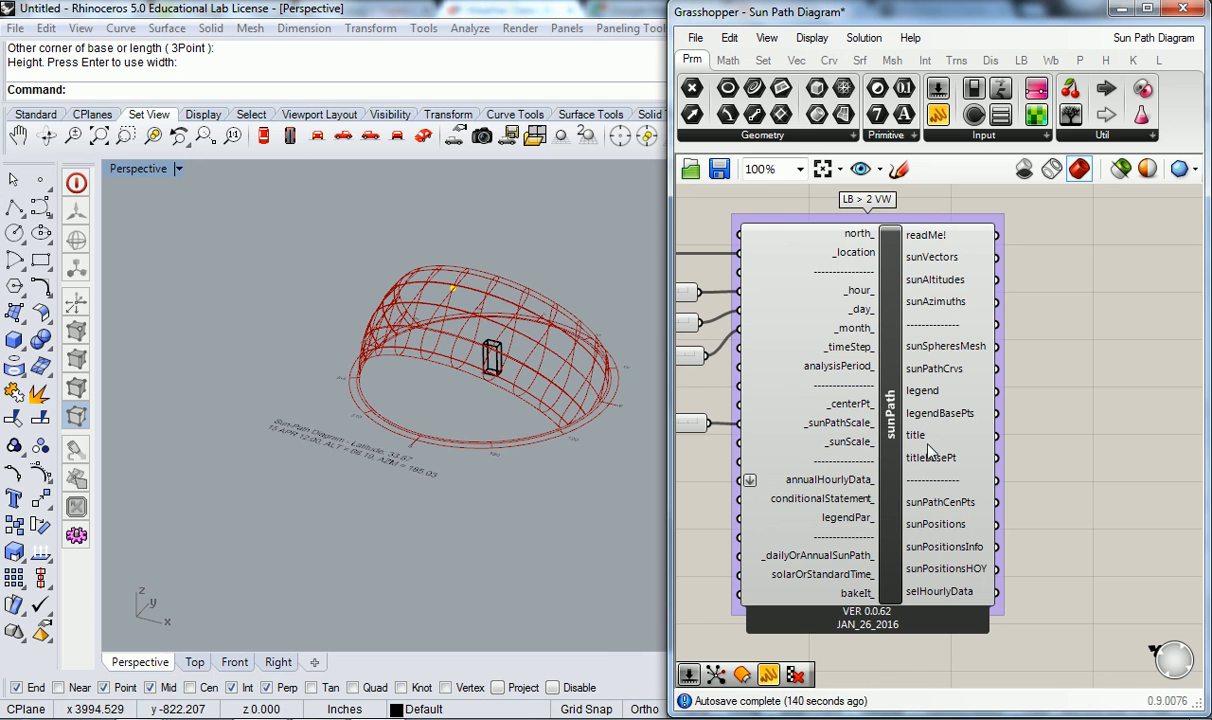
right_click_drag(860, 525, 960, 487)
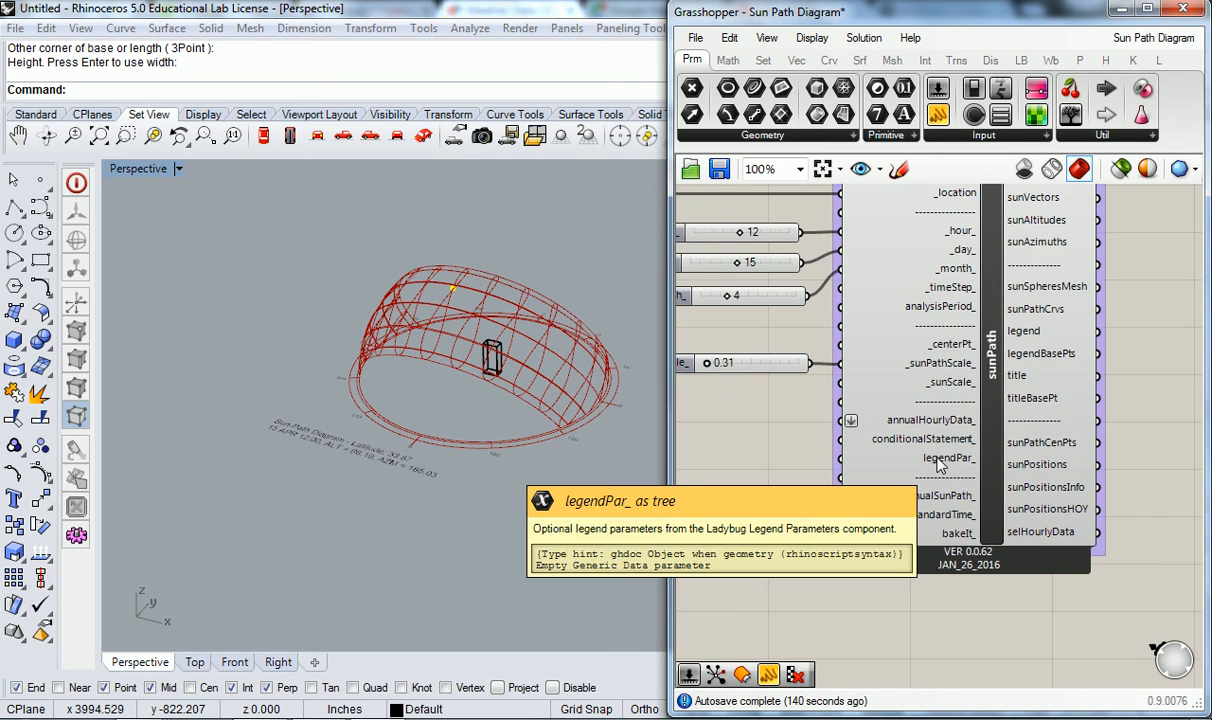
mouse_move(914, 397)
right_mouse_down()
mouse_move(889, 482)
mouse_move(892, 404)
right_mouse_up()
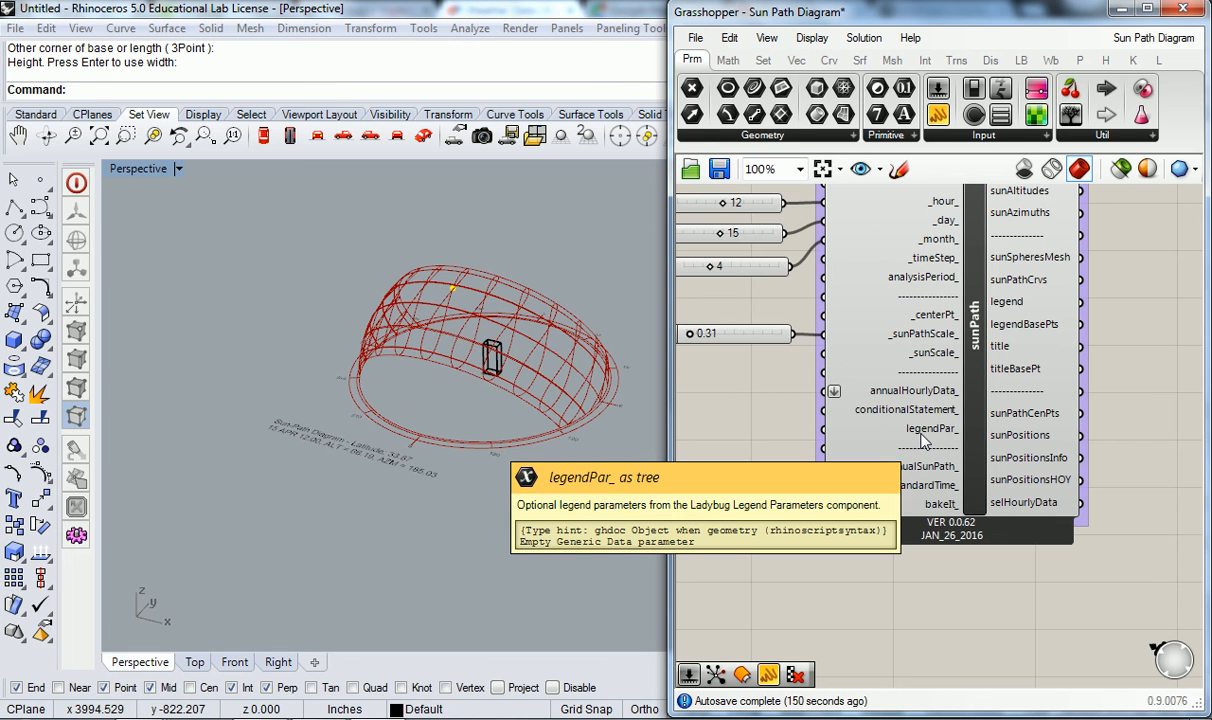
scroll(798, 418, "down", 1)
scroll(846, 368, "down", 1)
right_click_drag(848, 366, 968, 416)
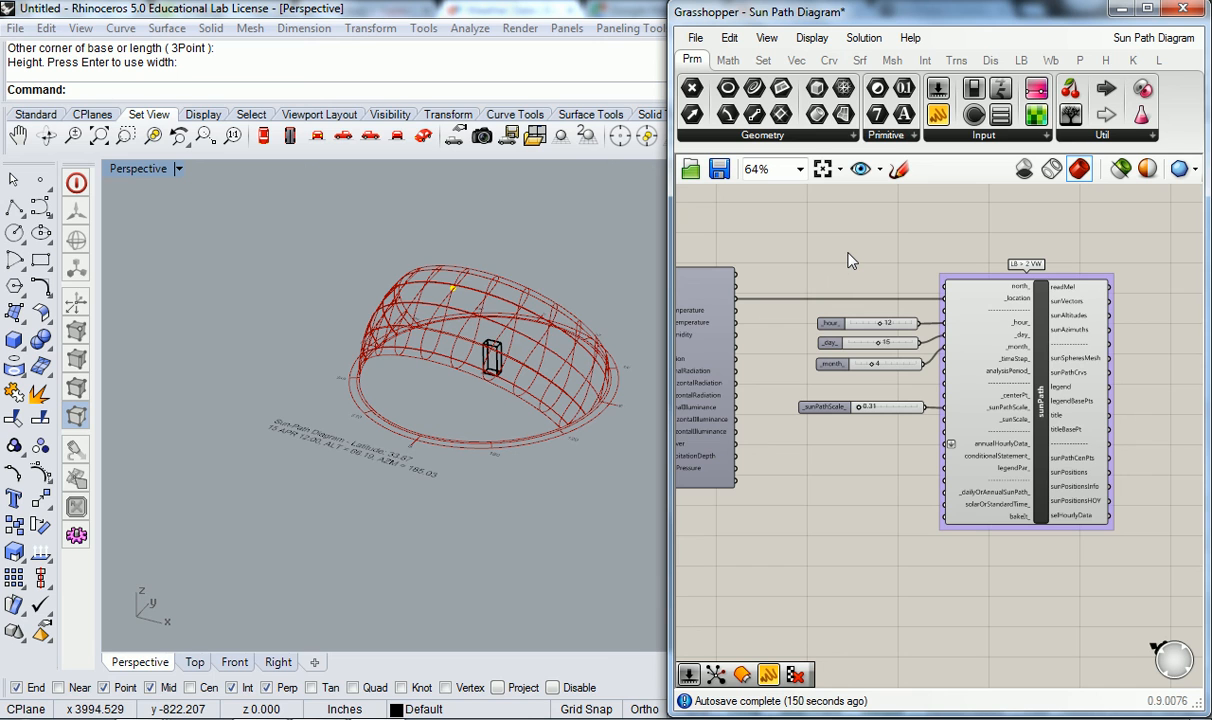